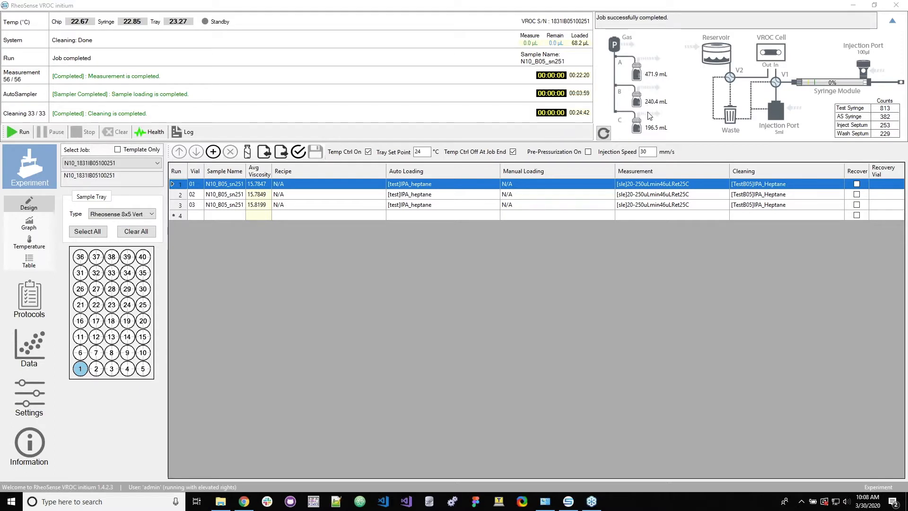
Step: Refresh the volume readings of solvent bottles A, B and C in the system diagram
{"action": "left_click", "coordinate": [604, 133]}
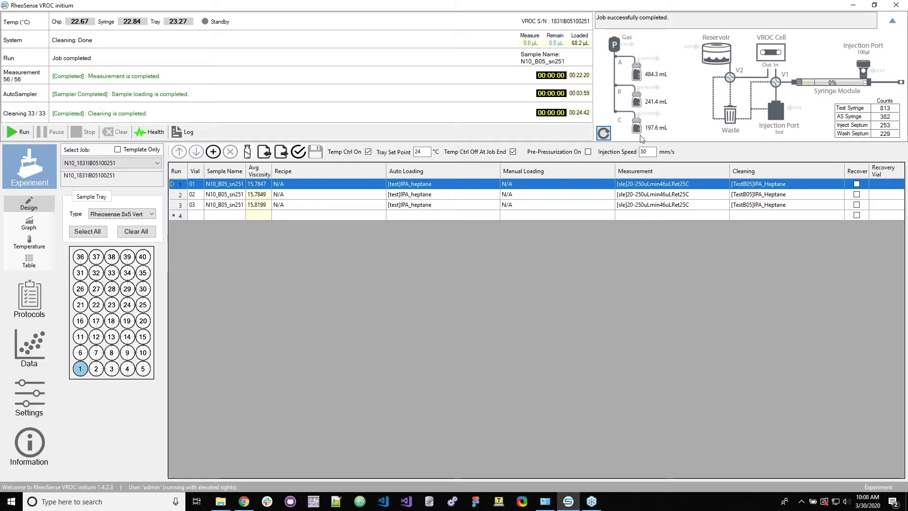
{"action": "left_click", "coordinate": [603, 133]}
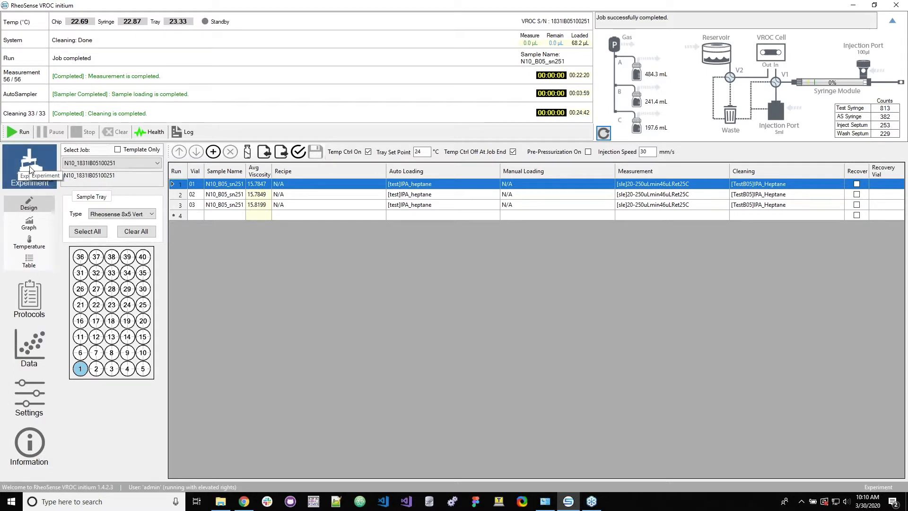
Step: Look through the Information, Settings, Data and Protocols sections and return to the Experiment design
{"action": "left_click", "coordinate": [35, 449]}
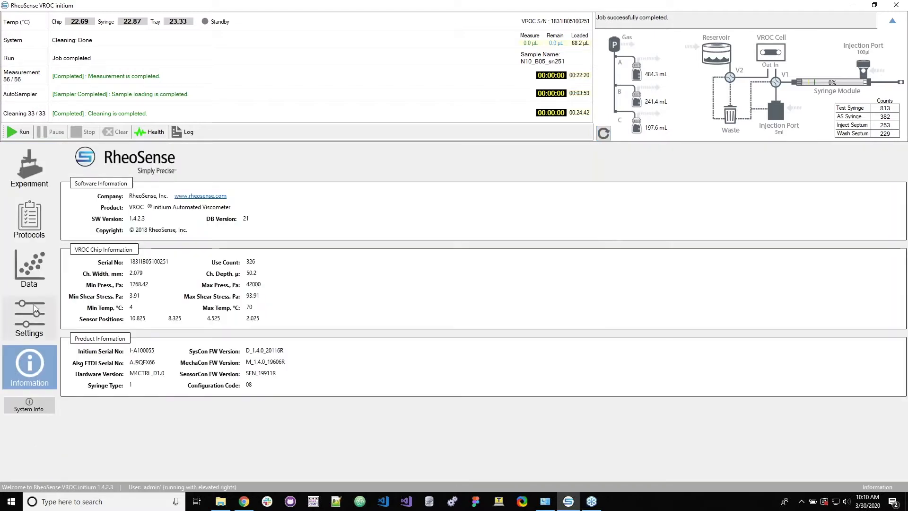
{"action": "left_click", "coordinate": [18, 326]}
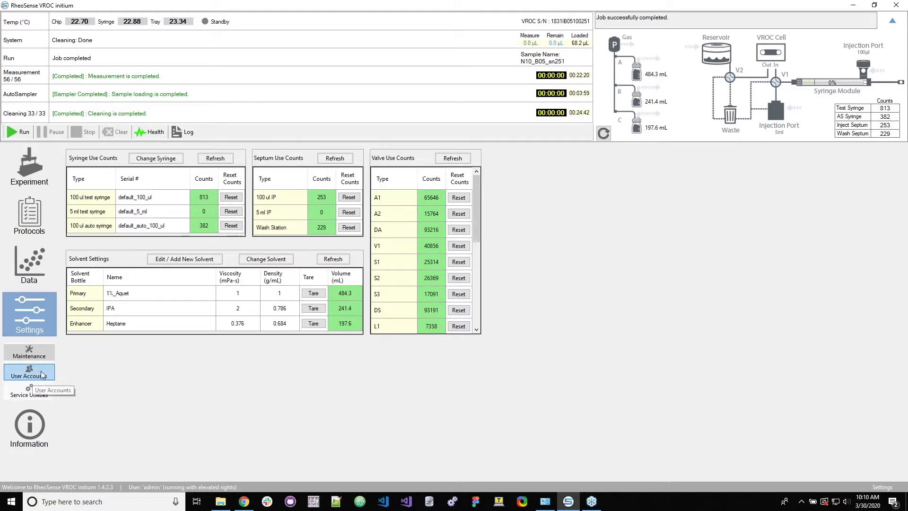
{"action": "left_click", "coordinate": [36, 268]}
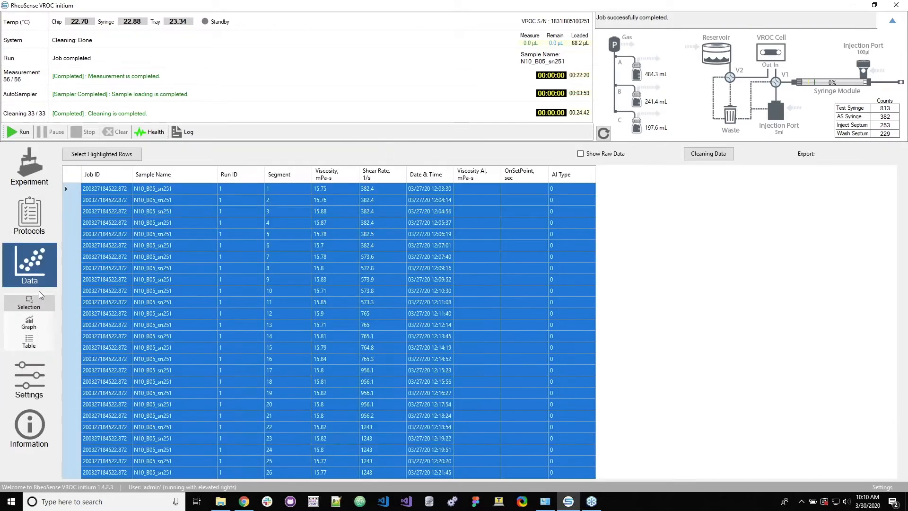
{"action": "left_click", "coordinate": [30, 203]}
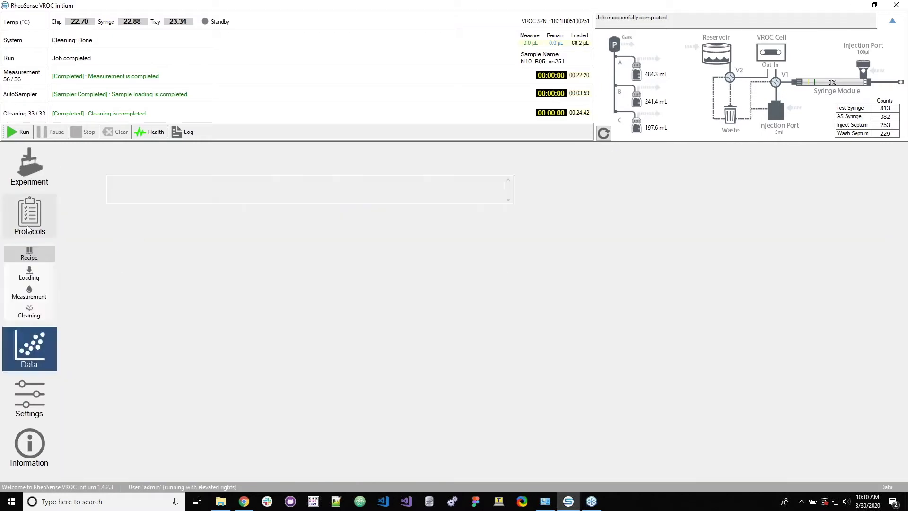
{"action": "left_click", "coordinate": [27, 166]}
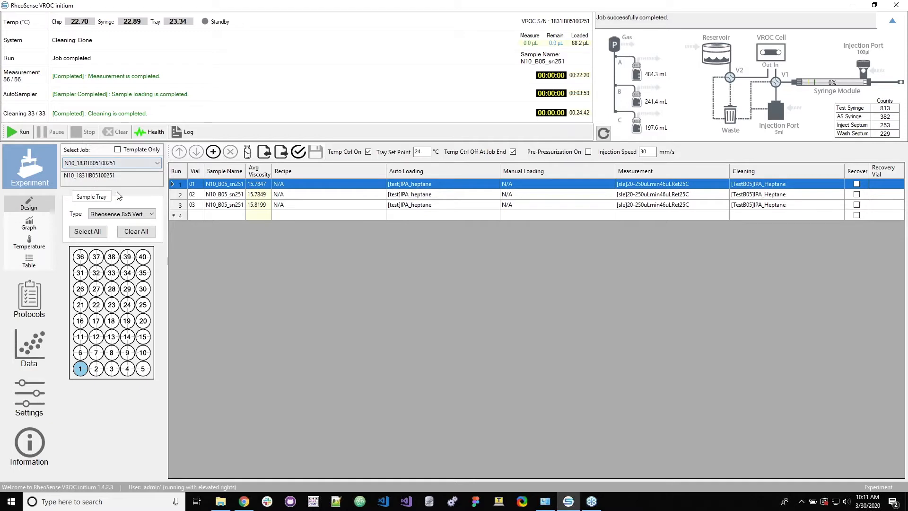
Step: Review two earlier N10 run_17401_2020-02-25T23:52:42 jobs from the job list and return to job N10_1831IB05100251
{"action": "left_click", "coordinate": [158, 163]}
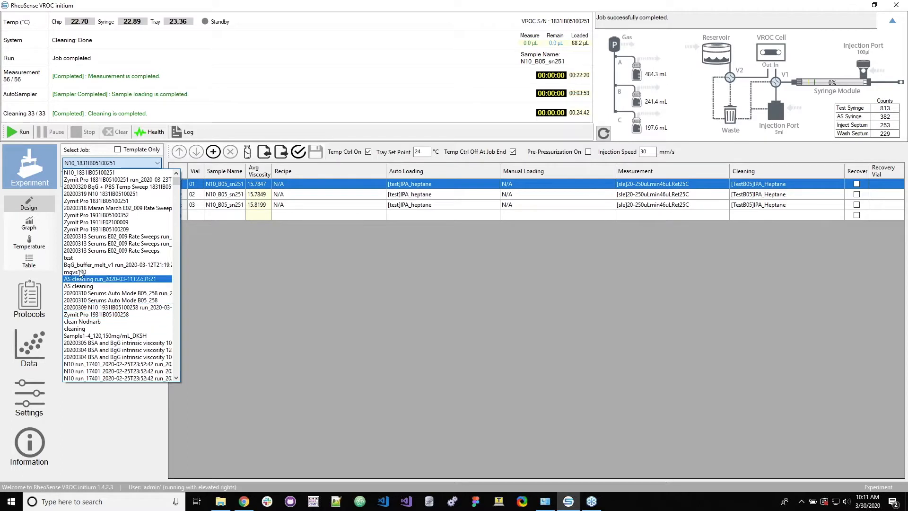
{"action": "scroll", "coordinate": [107, 259], "scroll_direction": "down", "scroll_amount": 2}
{"action": "scroll", "coordinate": [108, 259], "scroll_direction": "down", "scroll_amount": 2}
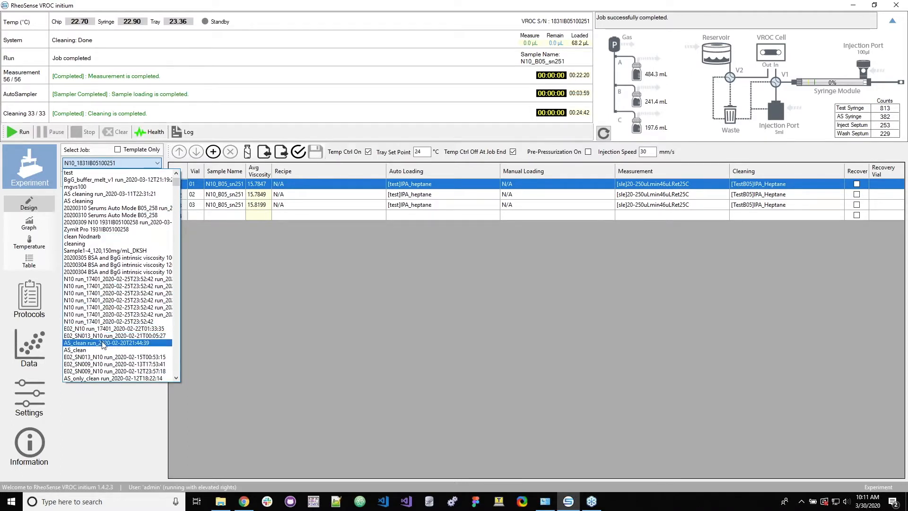
{"action": "left_click", "coordinate": [99, 286]}
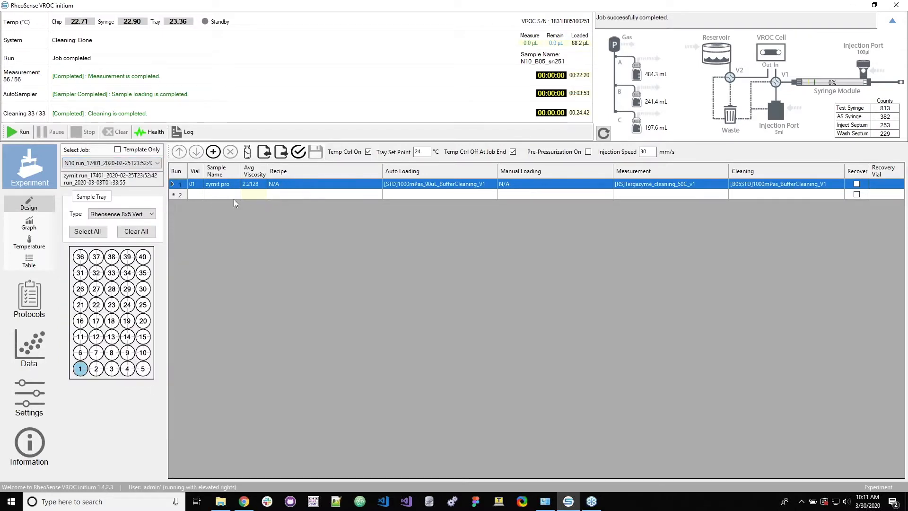
{"action": "left_click", "coordinate": [110, 163]}
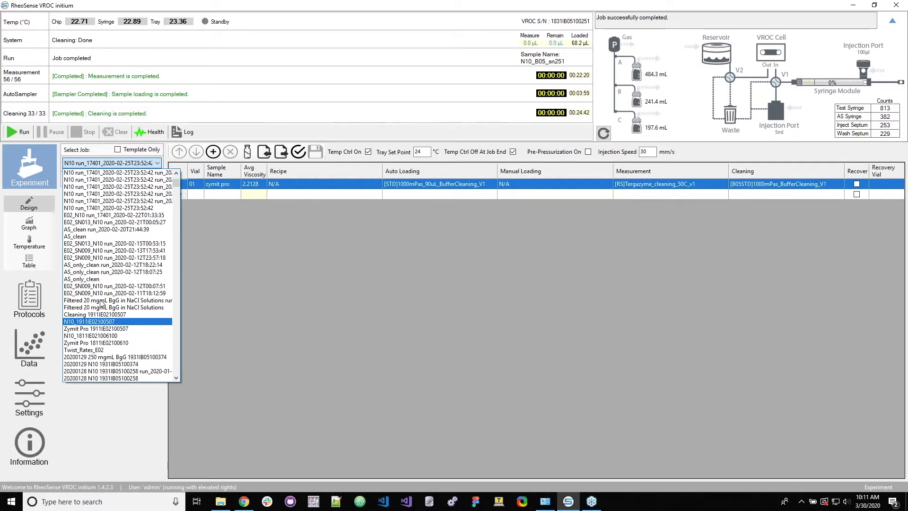
{"action": "left_click", "coordinate": [103, 201]}
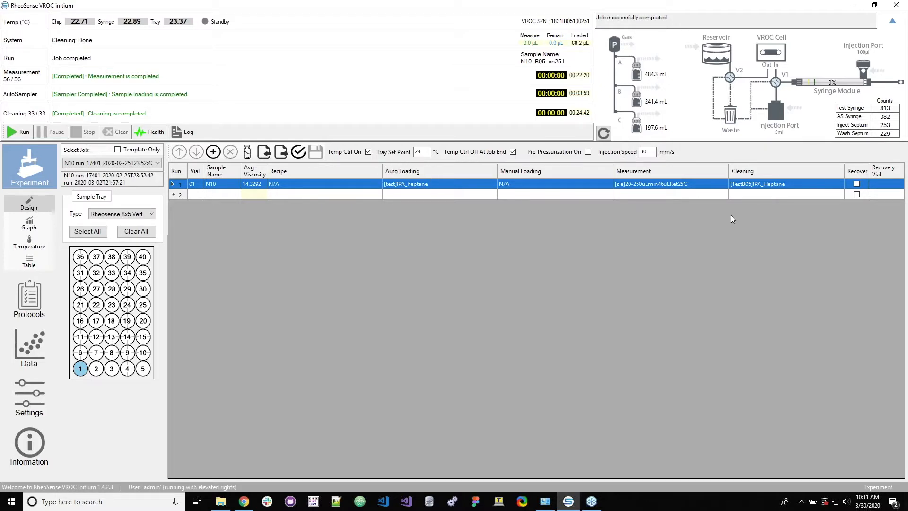
{"action": "scroll", "coordinate": [119, 195], "scroll_direction": "up", "scroll_amount": 10}
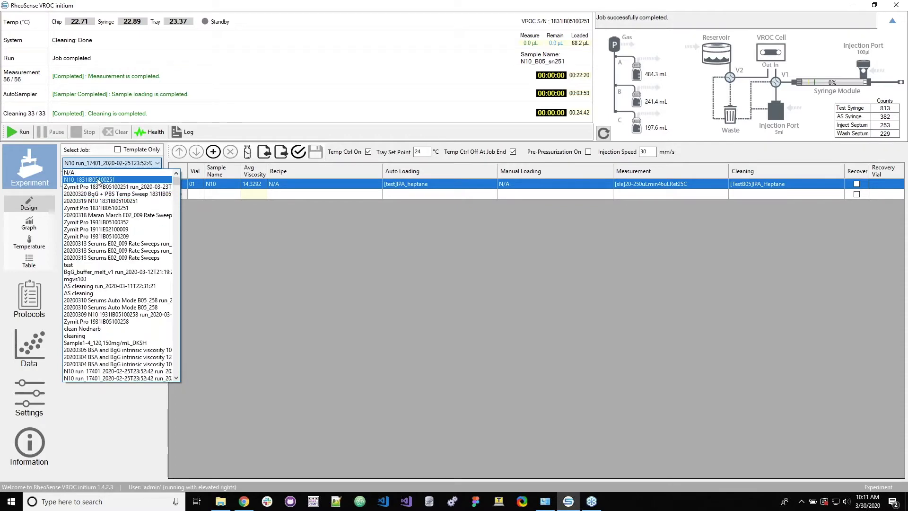
{"action": "left_click", "coordinate": [95, 180]}
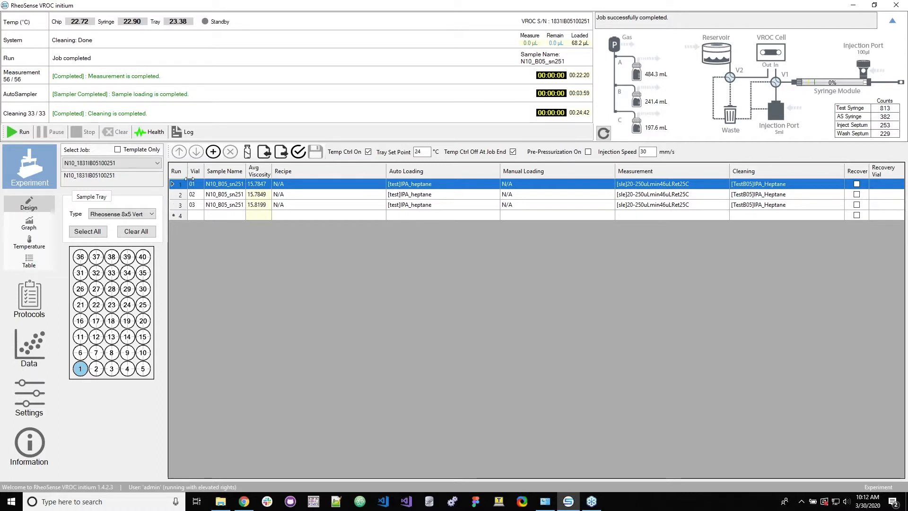
Step: Examine the vials, sample names and average viscosities of the job's three runs
{"action": "left_click", "coordinate": [203, 204]}
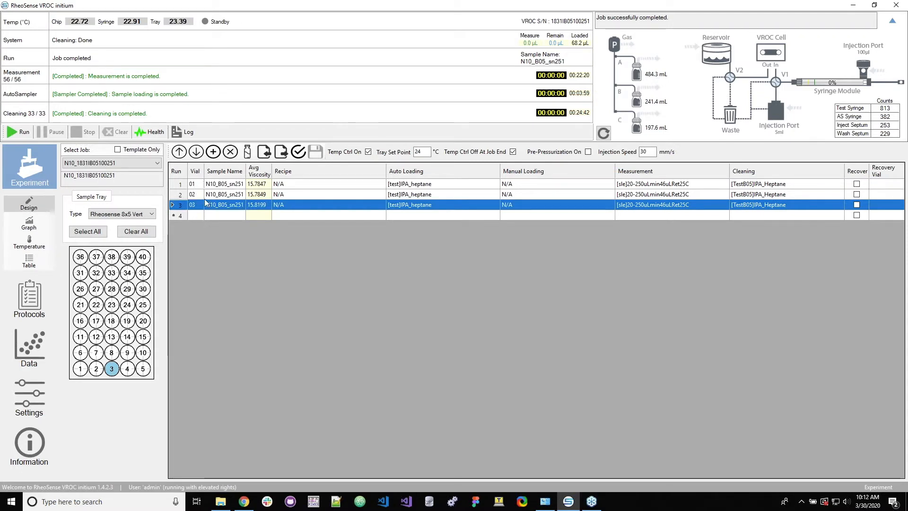
{"action": "left_click", "coordinate": [224, 184]}
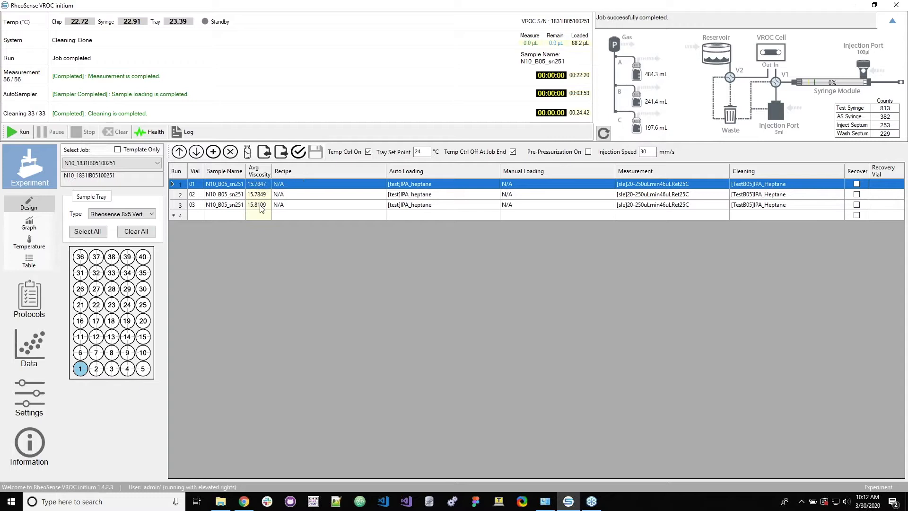
{"action": "key", "text": "Down"}
{"action": "key", "text": "Down"}
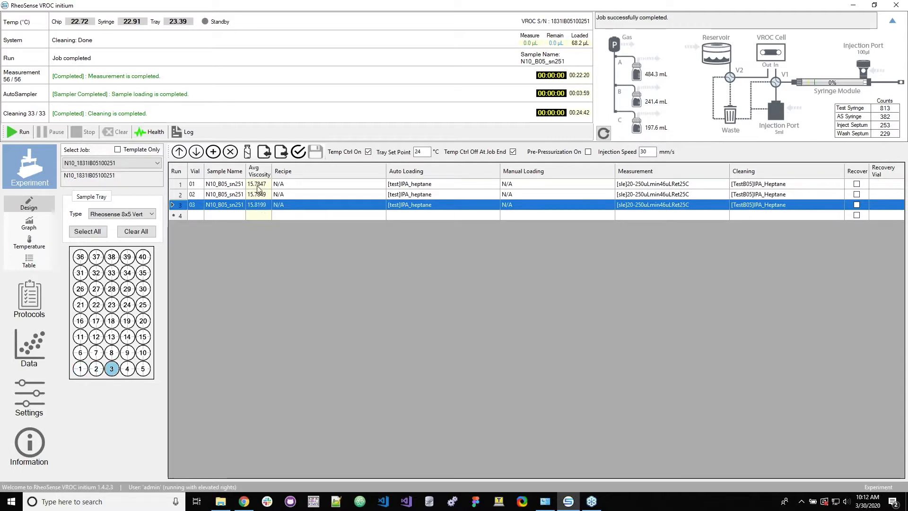
{"action": "left_click", "coordinate": [258, 185]}
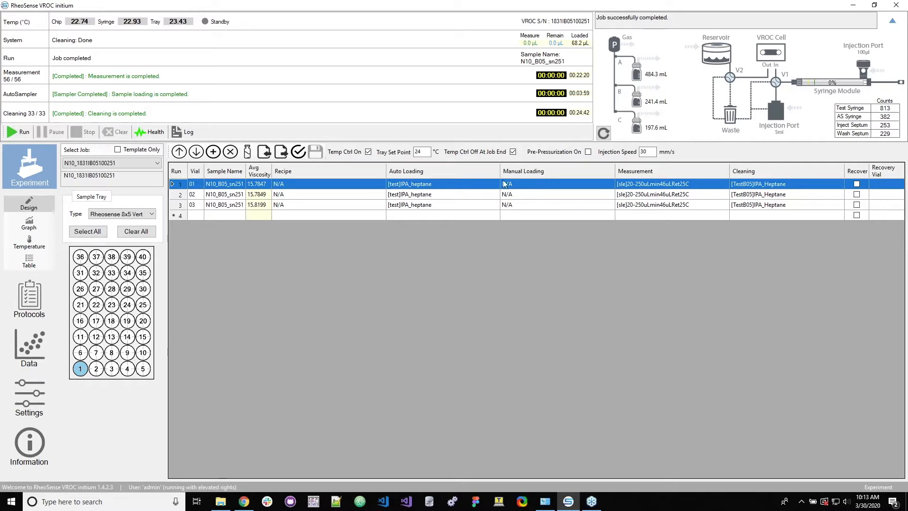
Step: Examine run 1's manual loading, measurement and cleaning protocol fields, including the available cleaning protocols
{"action": "left_click", "coordinate": [551, 185]}
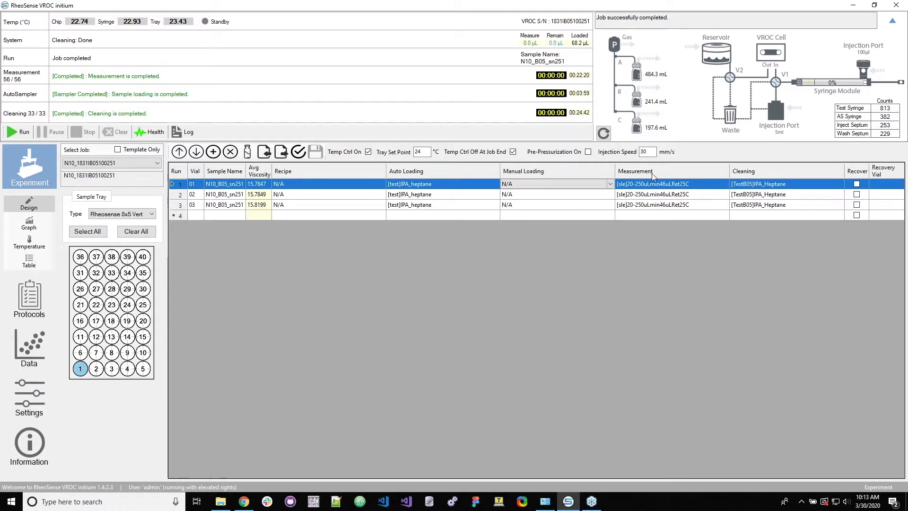
{"action": "left_click", "coordinate": [662, 186]}
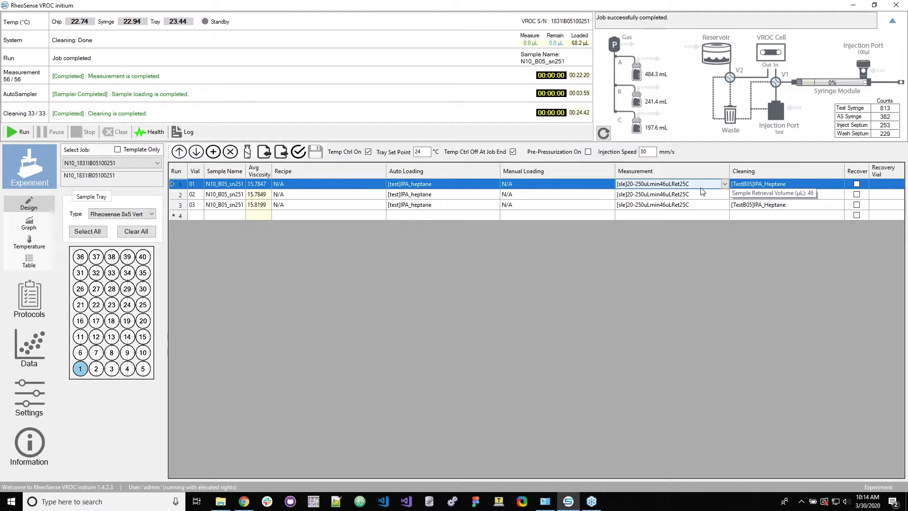
{"action": "left_click", "coordinate": [803, 185]}
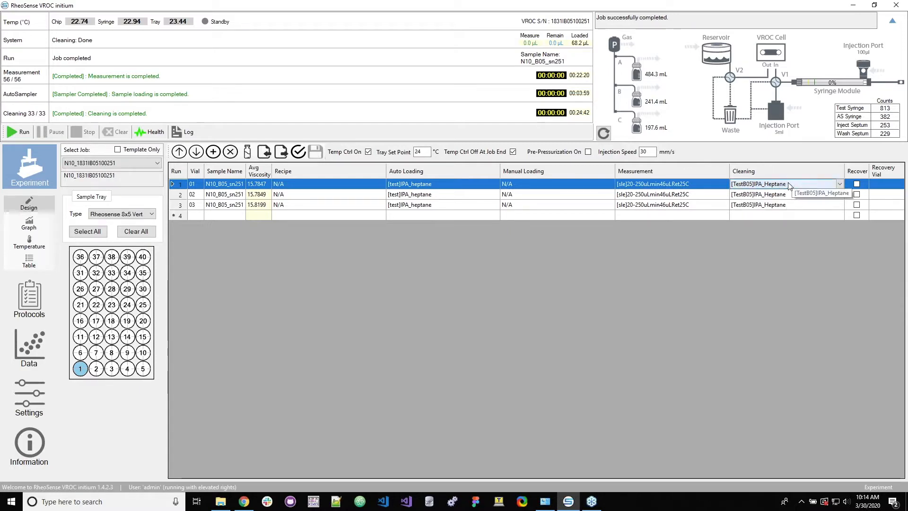
{"action": "left_click", "coordinate": [840, 185]}
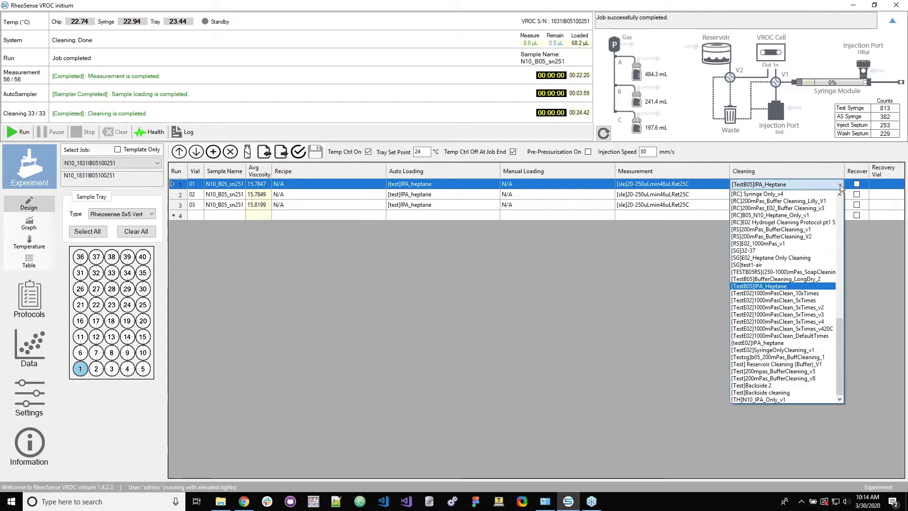
{"action": "left_click", "coordinate": [840, 185]}
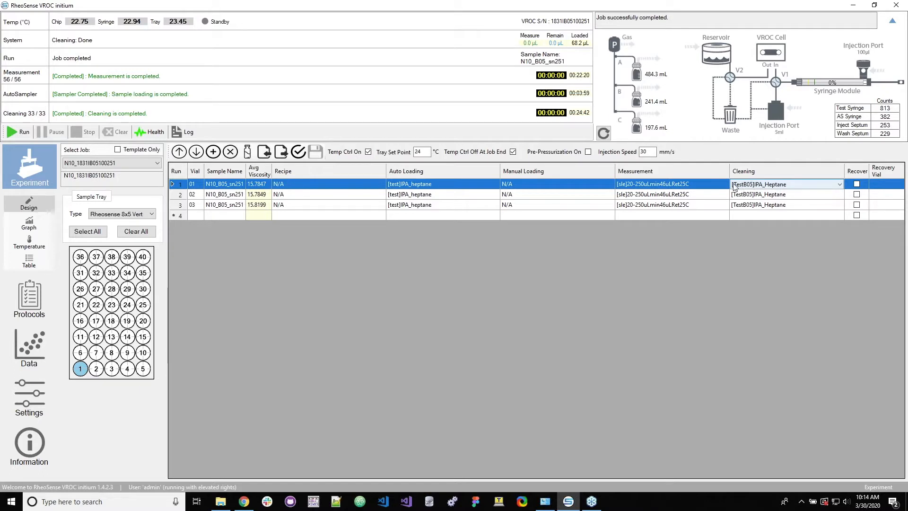
Step: Enable sample recovery for run 1 and set its recovery vial to 04
{"action": "left_click", "coordinate": [857, 186]}
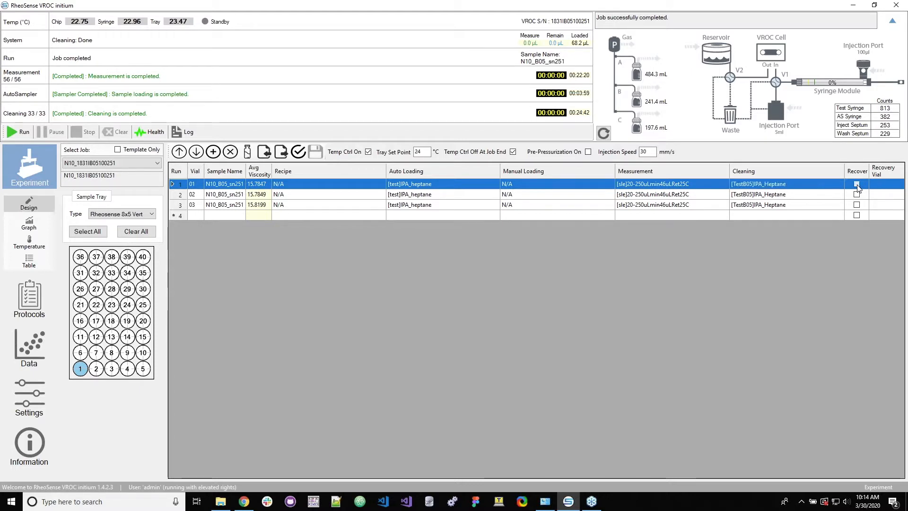
{"action": "left_click", "coordinate": [856, 185]}
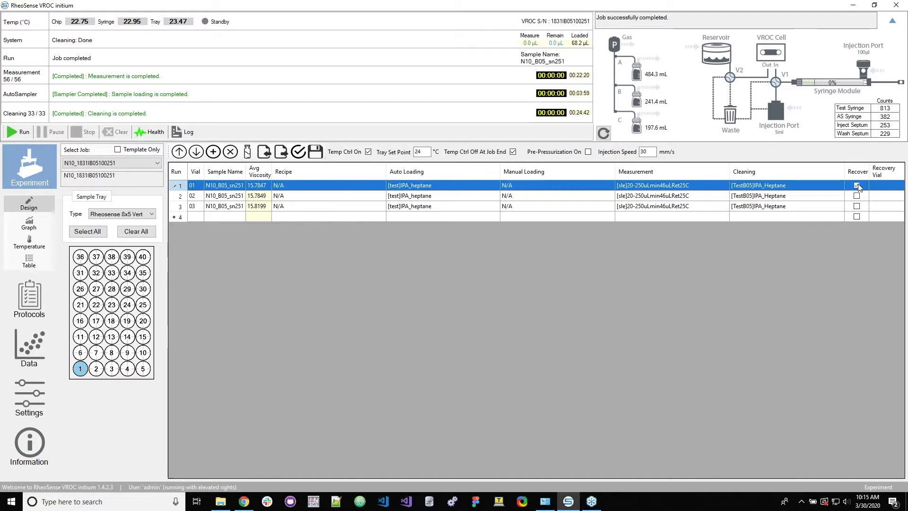
{"action": "left_click", "coordinate": [878, 186]}
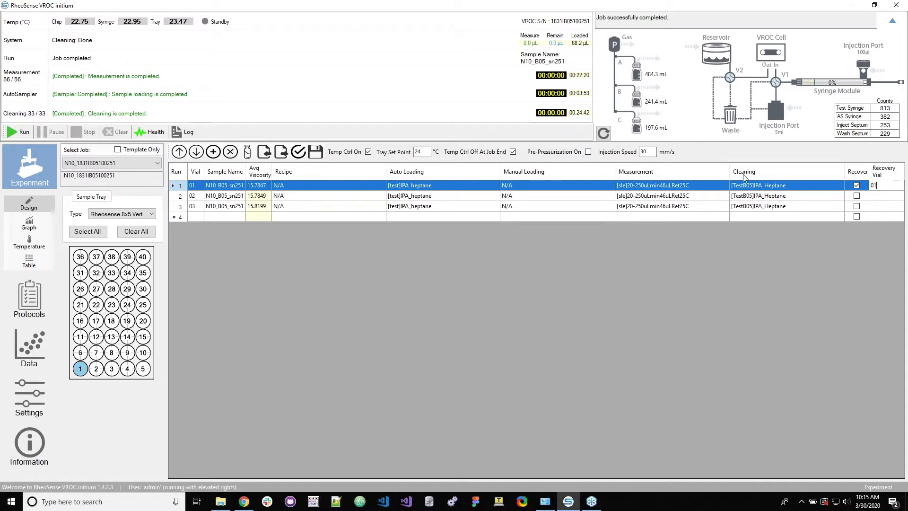
{"action": "key", "text": "BackSpace"}
{"action": "type", "text": "4"}
{"action": "key", "text": "Return"}
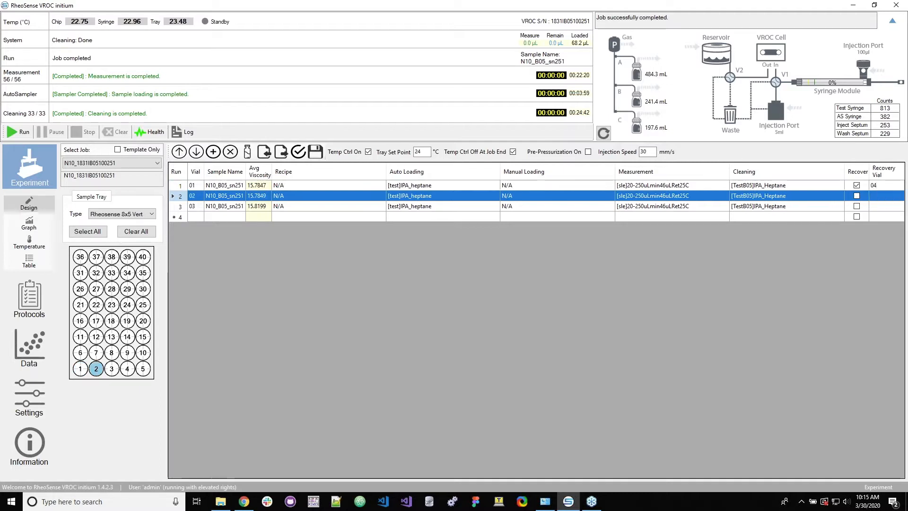
Step: Turn off sample recovery for run 1
{"action": "left_click", "coordinate": [857, 186]}
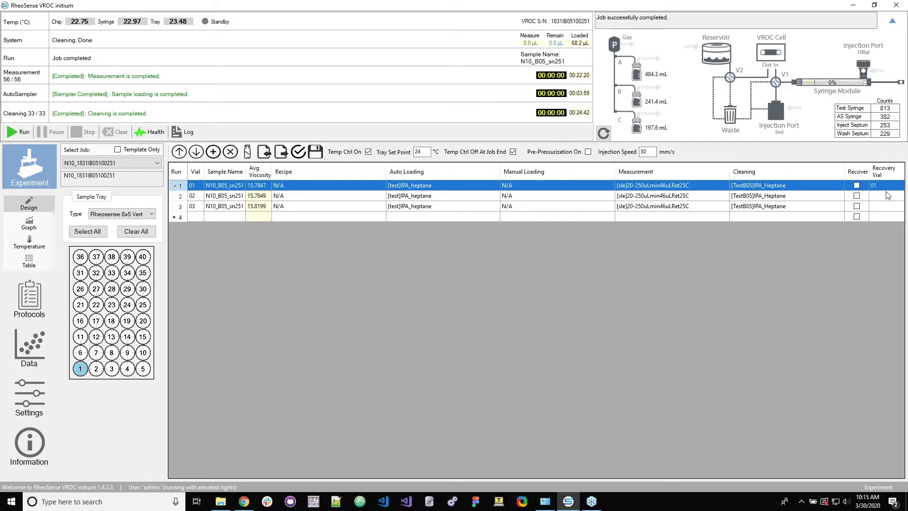
{"action": "left_click", "coordinate": [266, 196]}
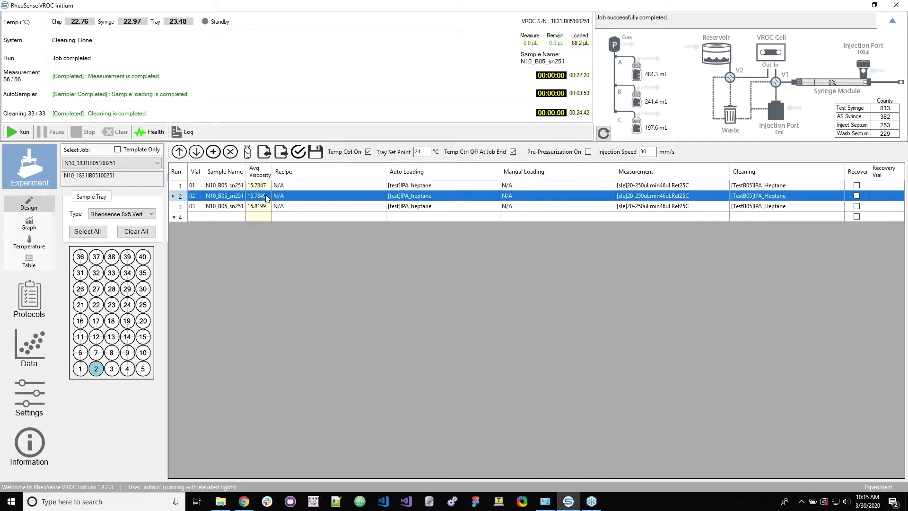
Step: Delete the runs for vials 01 and 02, keeping only the run for vial 03
{"action": "left_click", "coordinate": [233, 186]}
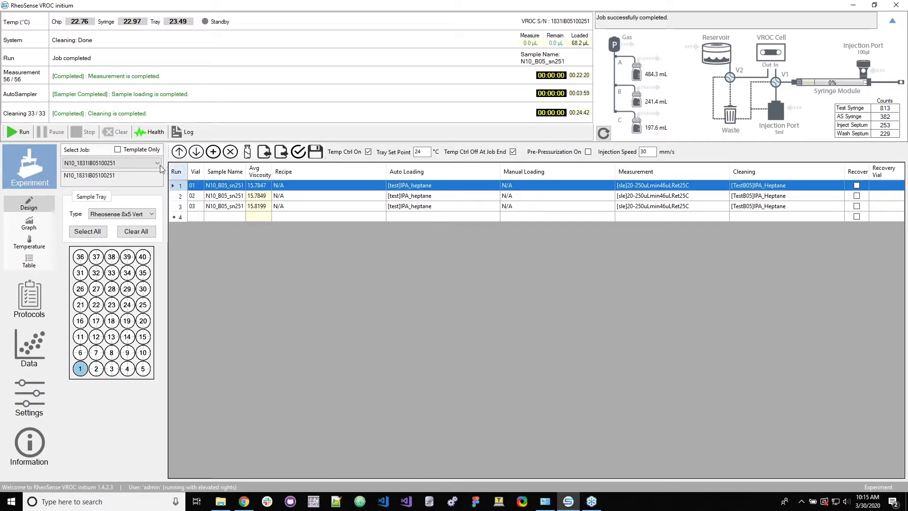
{"action": "left_click", "coordinate": [217, 188]}
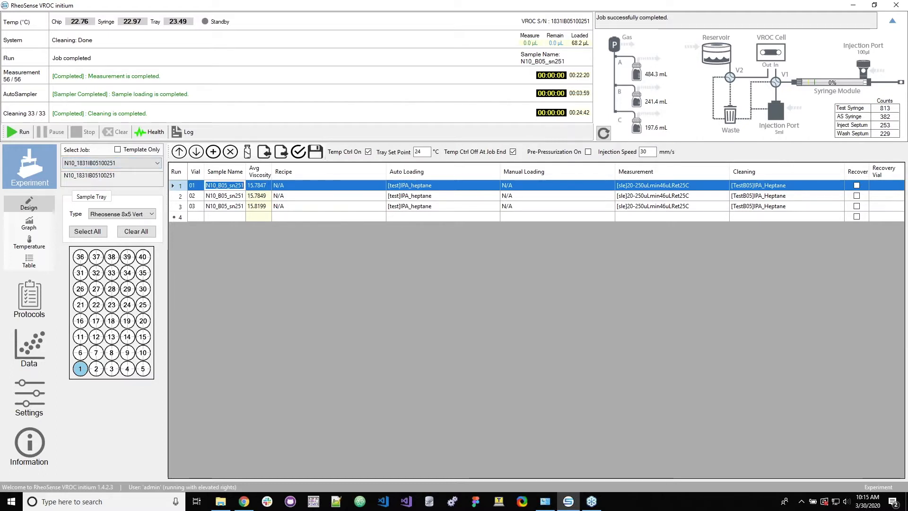
{"action": "left_click", "coordinate": [231, 207]}
{"action": "left_click", "coordinate": [230, 185]}
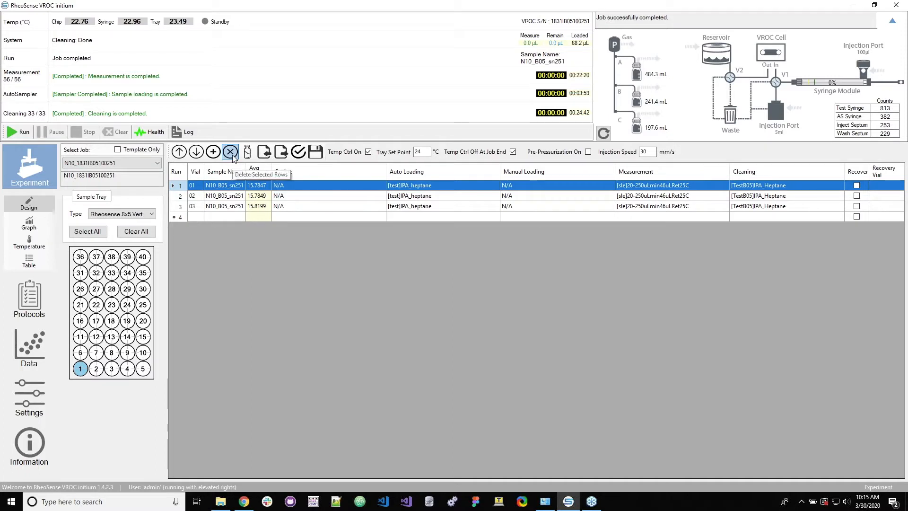
{"action": "left_click", "coordinate": [232, 156]}
{"action": "left_click", "coordinate": [232, 156]}
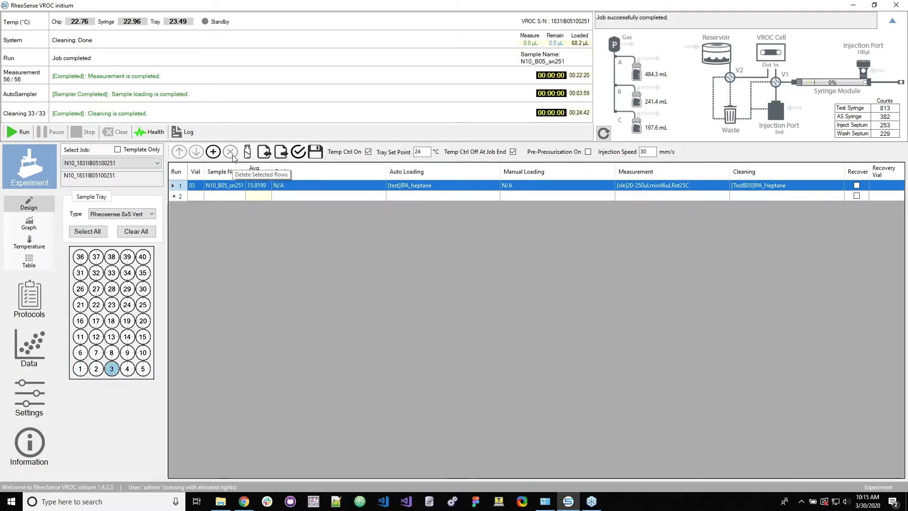
Step: Delete the remaining run for vial 03 so the job's run list is empty
{"action": "left_click", "coordinate": [227, 188]}
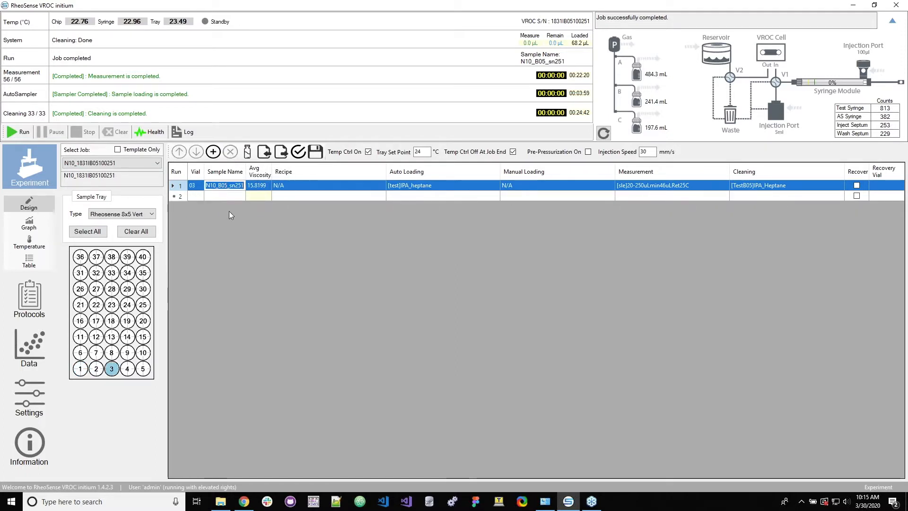
{"action": "left_click", "coordinate": [202, 186]}
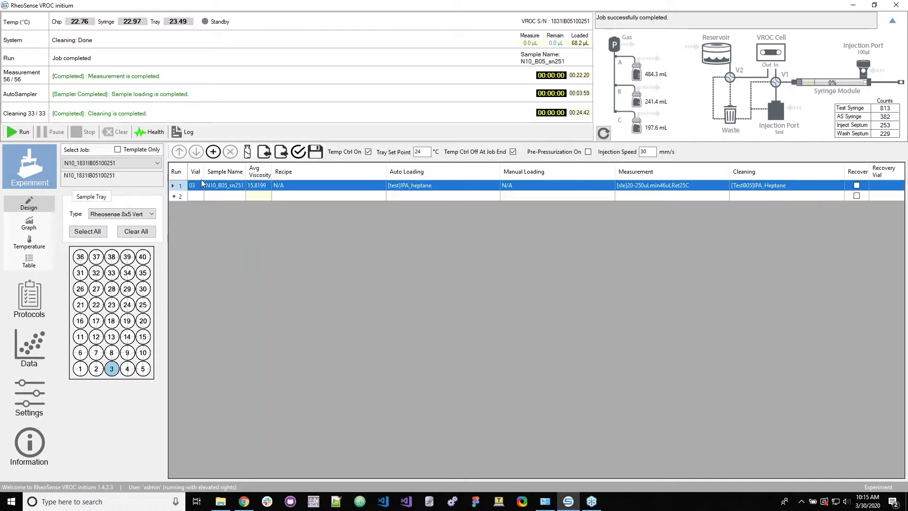
{"action": "key", "text": "Delete"}
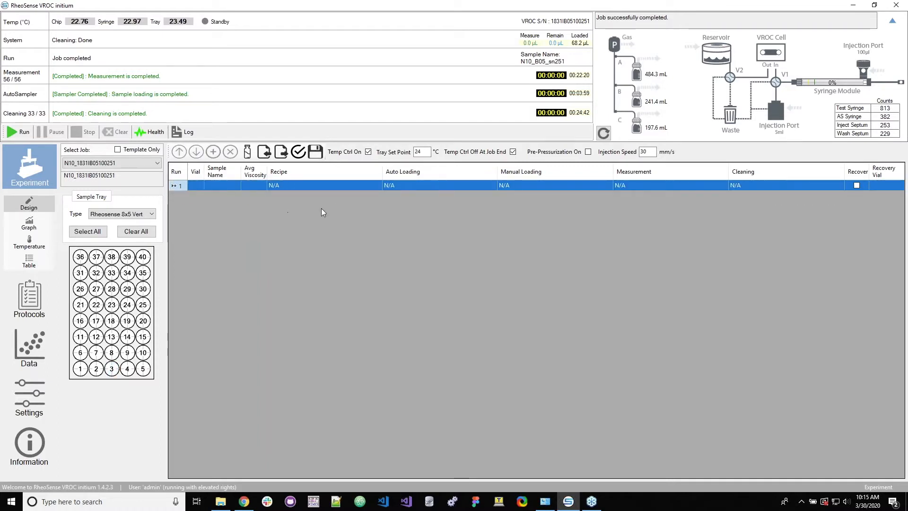
Step: Name the sample of the new run 1 "Demo Sample"
{"action": "left_click", "coordinate": [232, 183]}
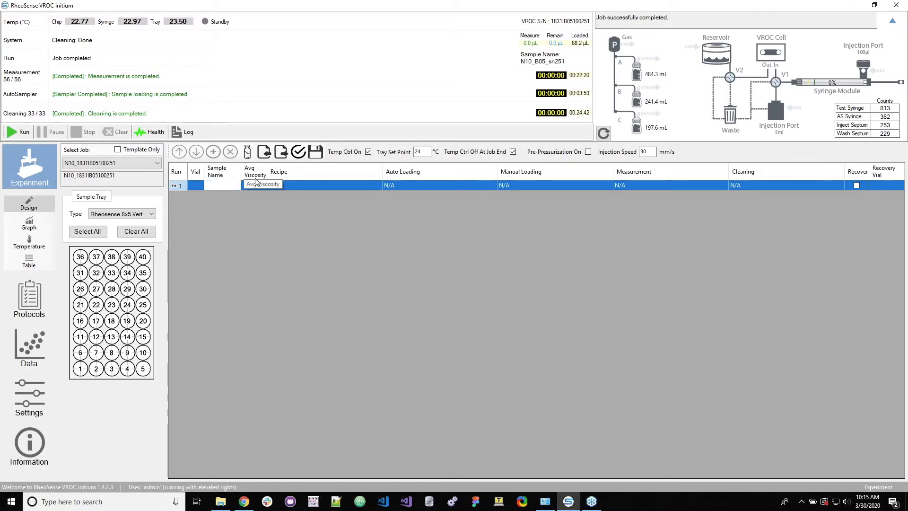
{"action": "type", "text": "asd"}
{"action": "key", "text": "BackSpace"}
{"action": "key", "text": "BackSpace"}
{"action": "key", "text": "BackSpace"}
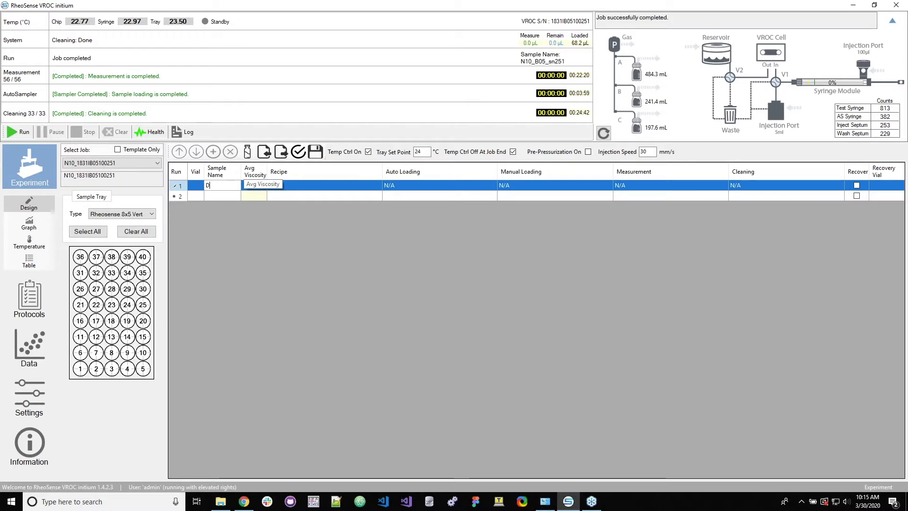
{"action": "type", "text": "Demo Sample"}
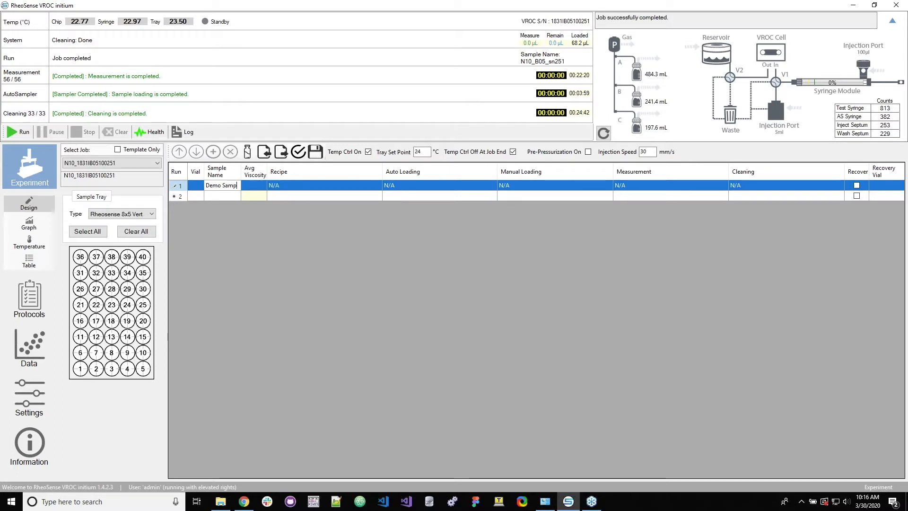
{"action": "key", "text": "Return"}
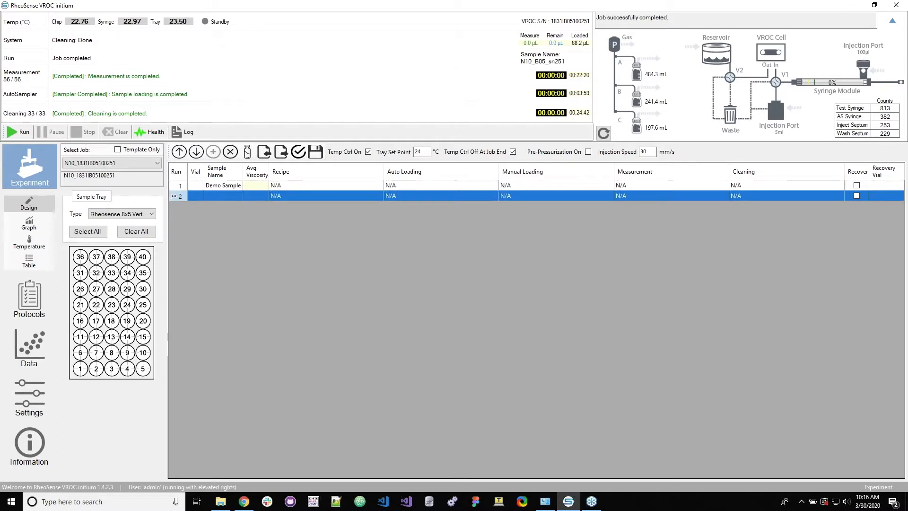
Step: Assign the auto loading protocol [RS](250-1000)mPas_90uL_SoapCleaning_v1 to the Demo Sample run
{"action": "left_click", "coordinate": [445, 185]}
{"action": "left_click", "coordinate": [495, 187]}
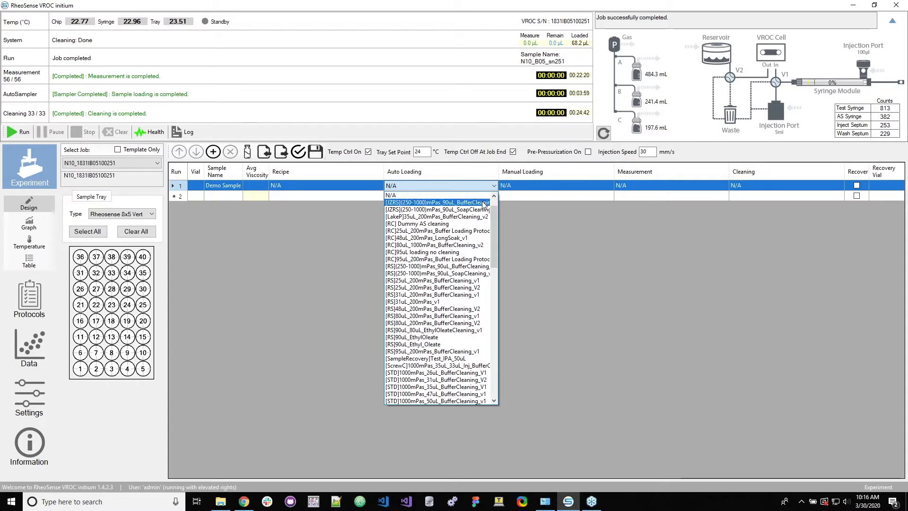
{"action": "left_click", "coordinate": [468, 274]}
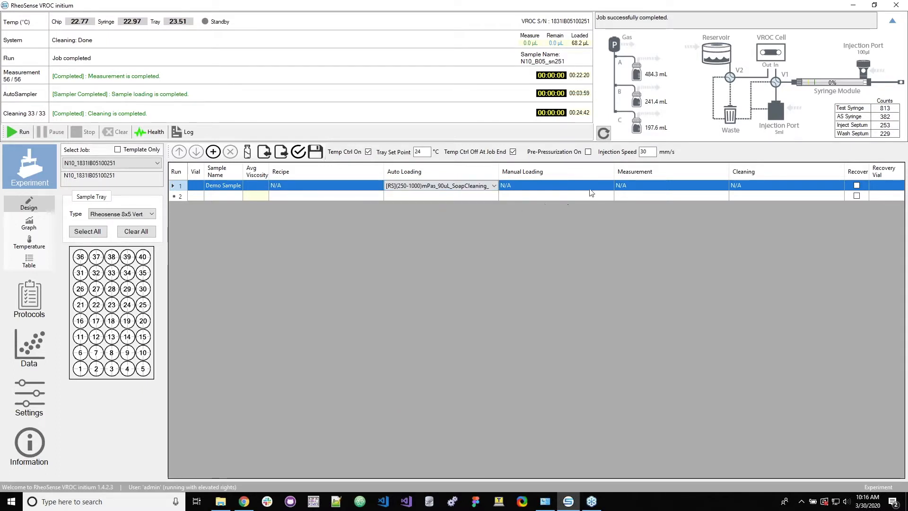
Step: Assign the measurement protocol "[ZII] Temperature Sweep 25 - 64°C 46 µL Ret" to the Demo Sample run
{"action": "left_click", "coordinate": [682, 188]}
{"action": "left_click", "coordinate": [724, 185]}
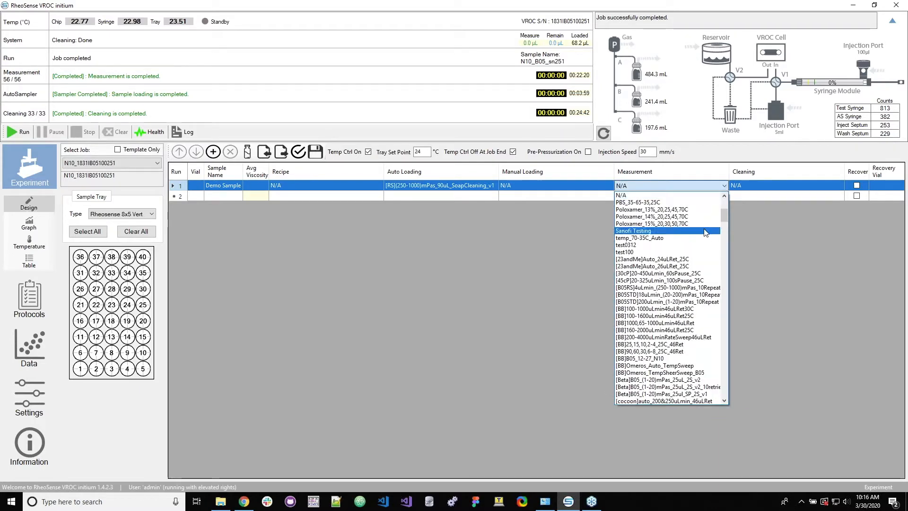
{"action": "scroll", "coordinate": [685, 237], "scroll_direction": "down", "scroll_amount": 1}
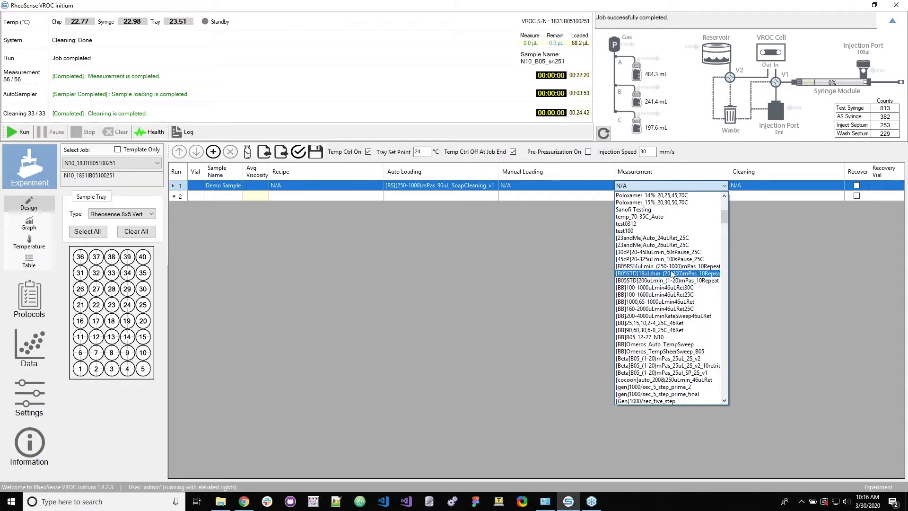
{"action": "scroll", "coordinate": [672, 284], "scroll_direction": "down", "scroll_amount": 3}
{"action": "scroll", "coordinate": [672, 273], "scroll_direction": "down", "scroll_amount": 8}
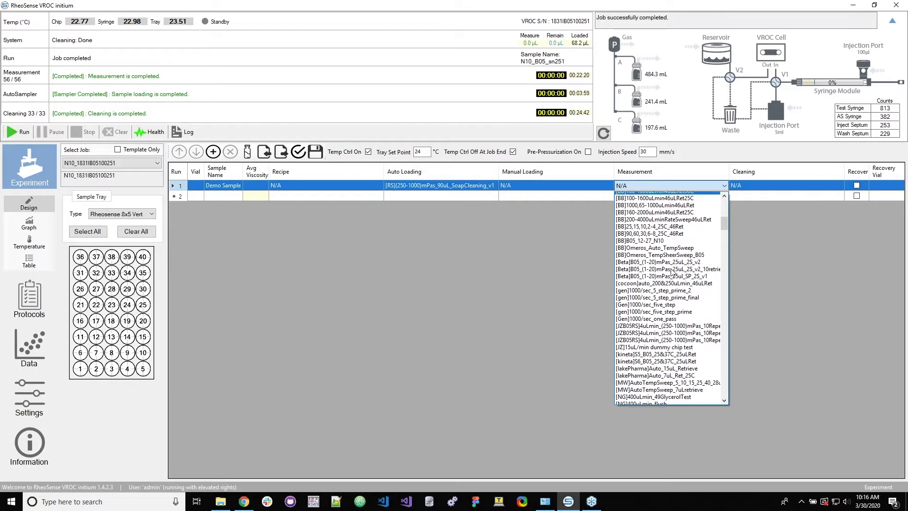
{"action": "scroll", "coordinate": [672, 272], "scroll_direction": "down", "scroll_amount": 15}
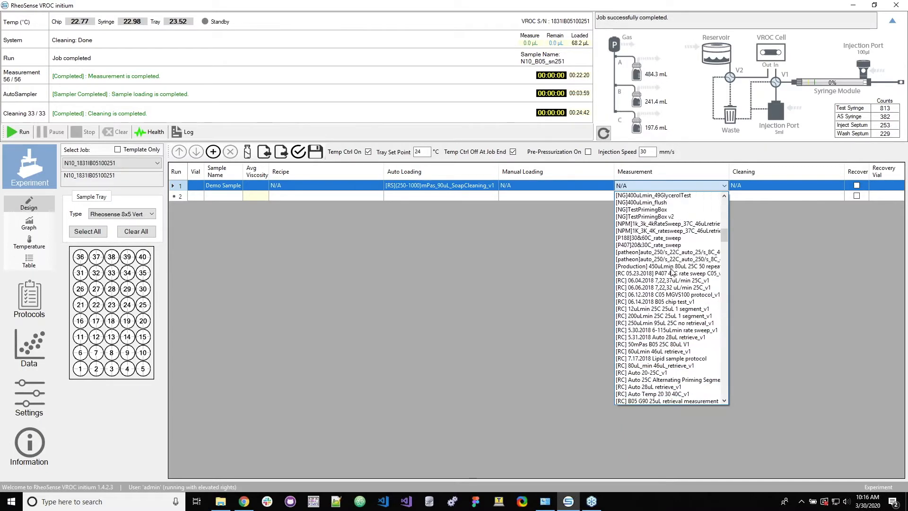
{"action": "scroll", "coordinate": [673, 275], "scroll_direction": "down", "scroll_amount": 10}
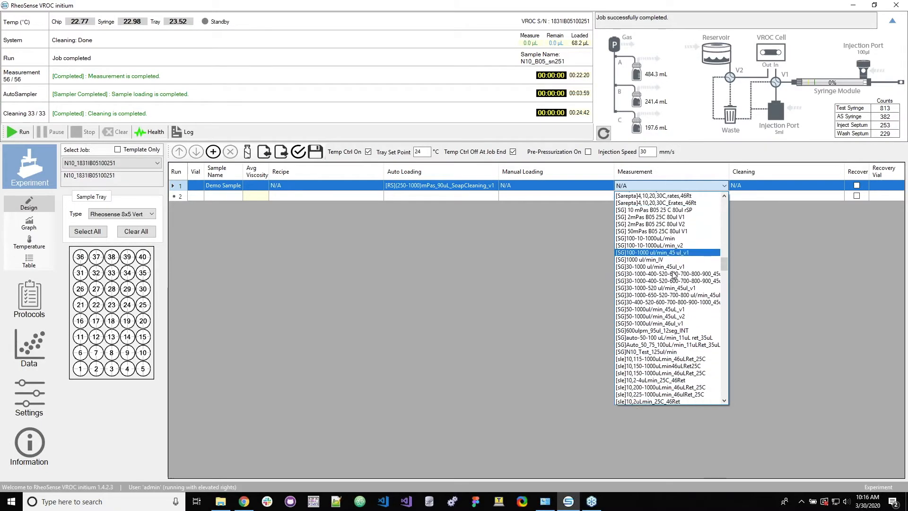
{"action": "left_click_drag", "start_coordinate": [723, 280], "coordinate": [727, 411]}
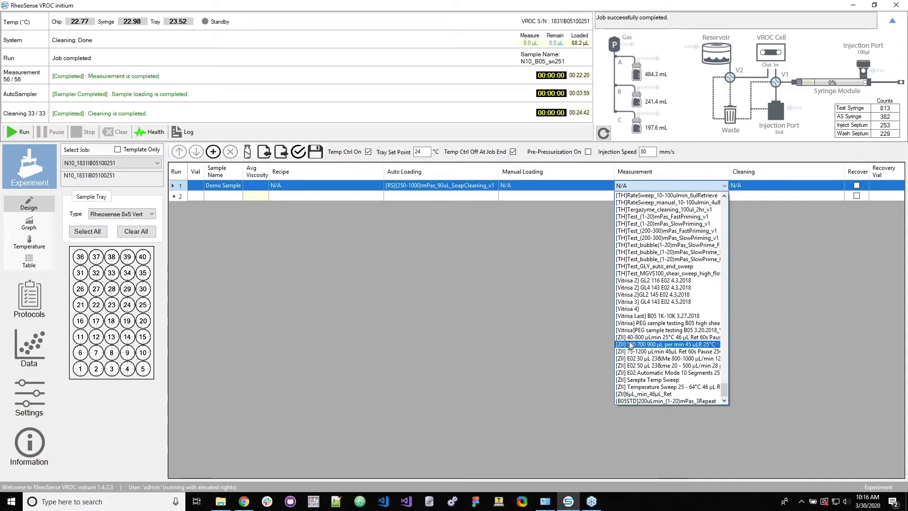
{"action": "left_click", "coordinate": [637, 386]}
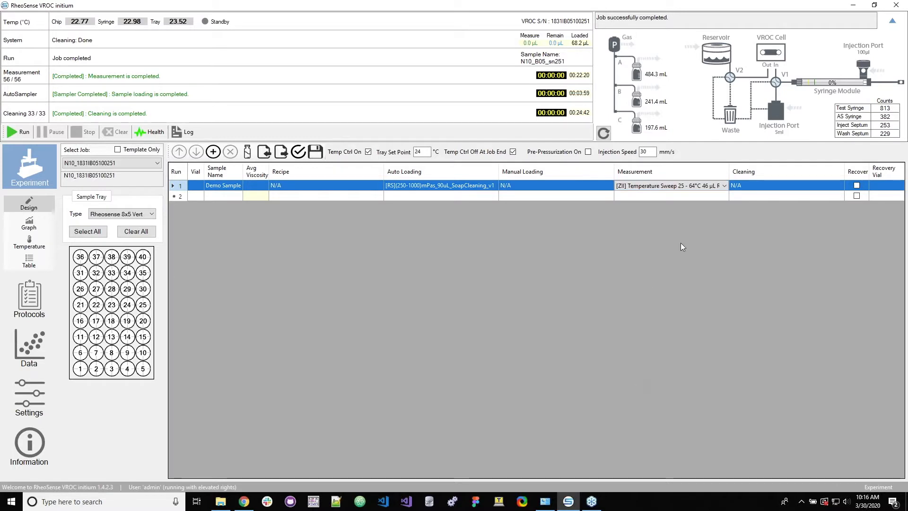
Step: Assign the cleaning protocol [B05RS](0-1000)mPas_SoapCleaning_v1 to the Demo Sample run
{"action": "left_click", "coordinate": [840, 187]}
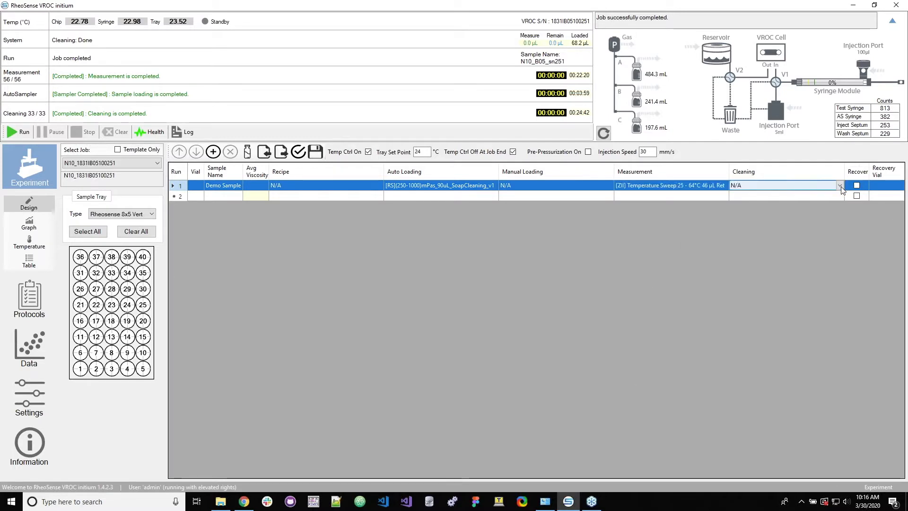
{"action": "left_click", "coordinate": [840, 186]}
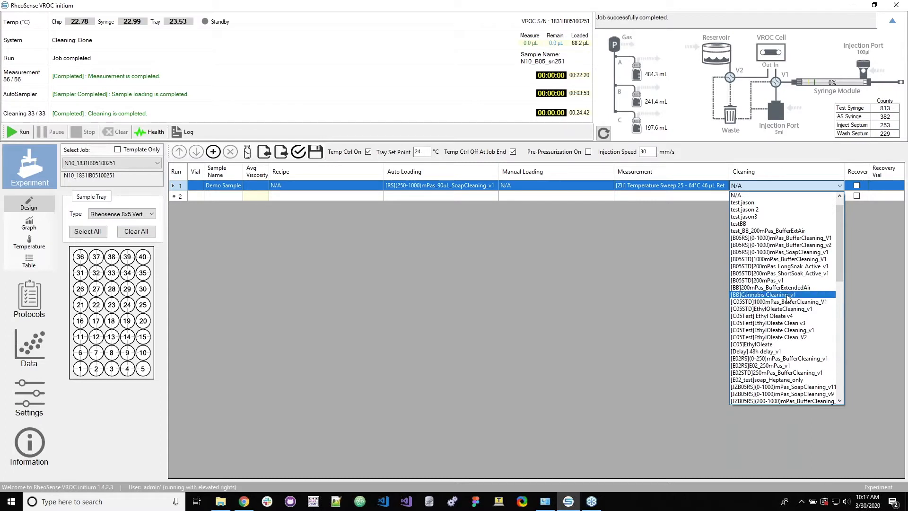
{"action": "scroll", "coordinate": [775, 286], "scroll_direction": "up", "scroll_amount": 1}
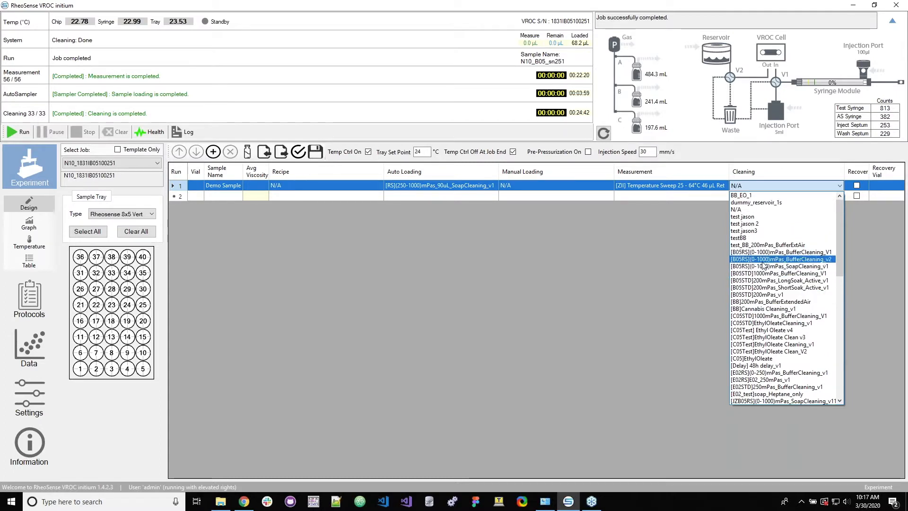
{"action": "left_click", "coordinate": [763, 266]}
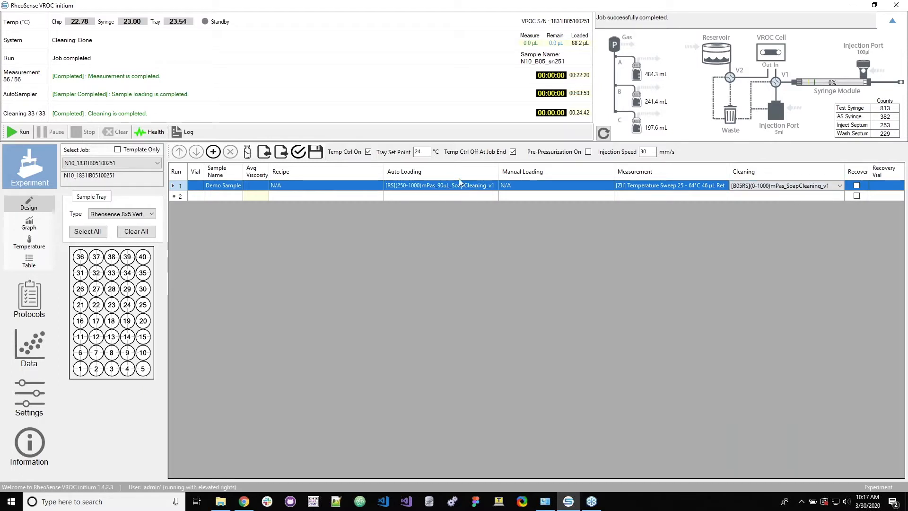
Step: Set the vial of the Demo Sample run to 01
{"action": "left_click", "coordinate": [199, 187]}
{"action": "left_click", "coordinate": [199, 187]}
{"action": "type", "text": "01"}
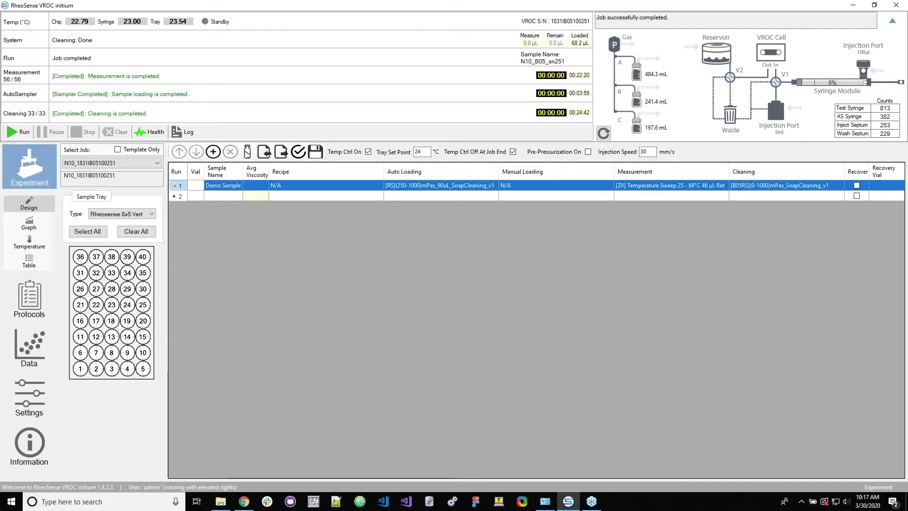
{"action": "key", "text": "Return"}
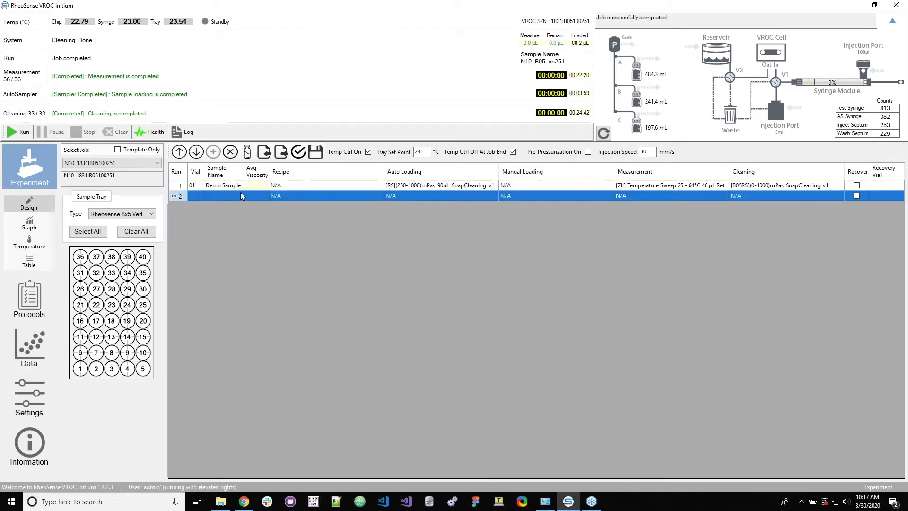
Step: Duplicate the Demo Sample run four times to make five identical runs
{"action": "left_click", "coordinate": [222, 186]}
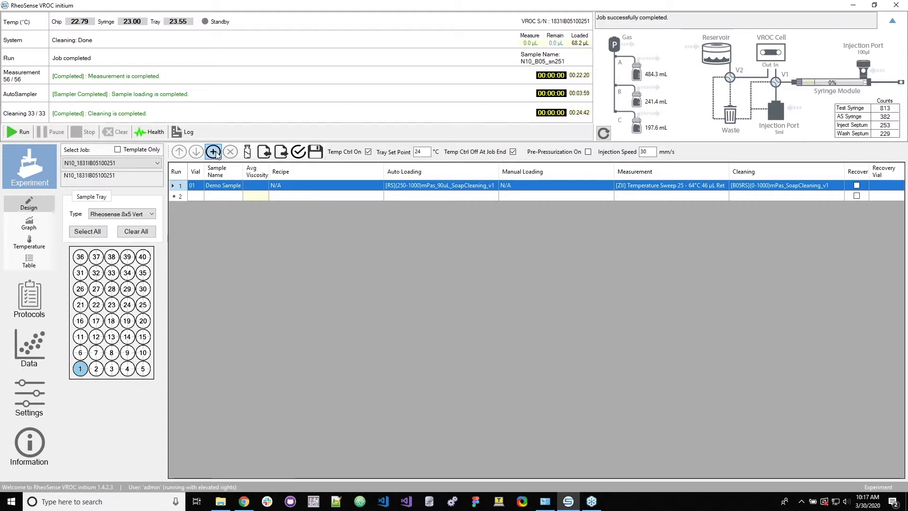
{"action": "left_click", "coordinate": [213, 152]}
{"action": "left_click", "coordinate": [213, 152]}
{"action": "left_click", "coordinate": [214, 152]}
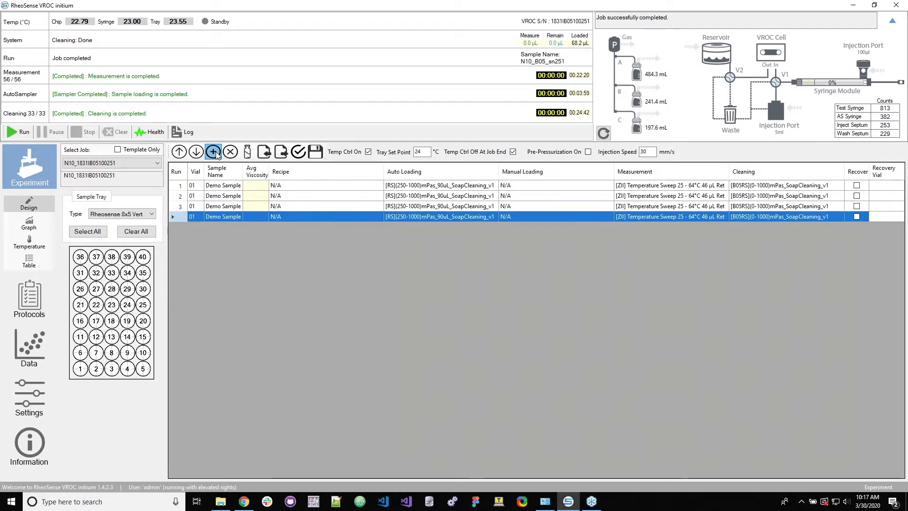
{"action": "left_click", "coordinate": [213, 152]}
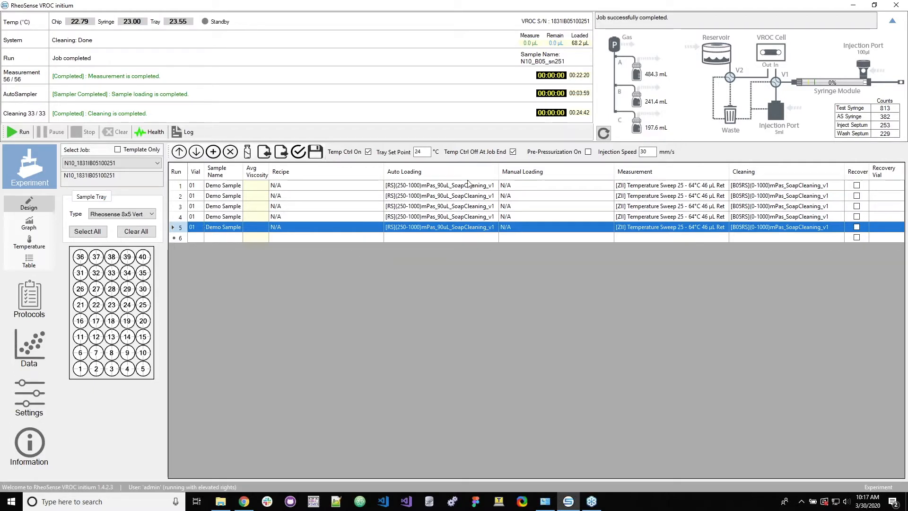
Step: Examine the vial assignments of the five Demo Sample runs against the sample tray
{"action": "left_click", "coordinate": [200, 187]}
{"action": "key", "text": "Down"}
{"action": "key", "text": "Down"}
{"action": "key", "text": "Down"}
{"action": "key", "text": "Down"}
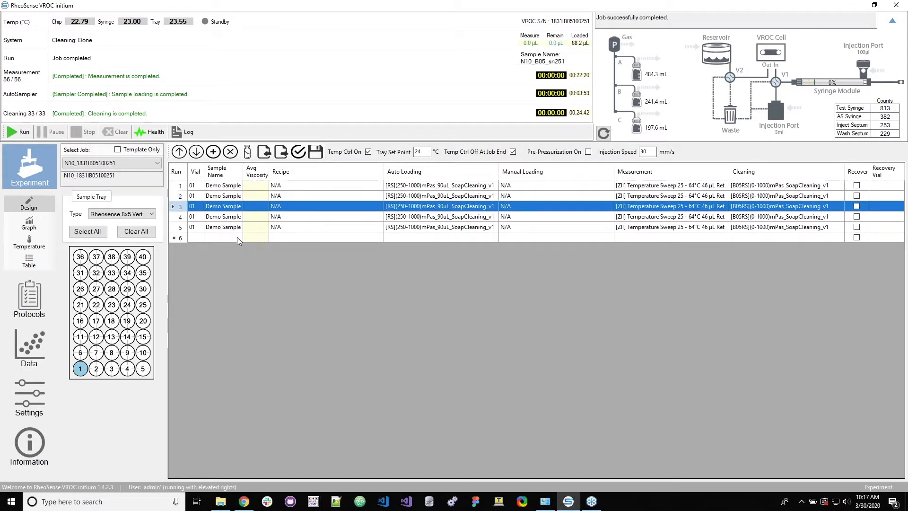
{"action": "key", "text": "Up"}
{"action": "key", "text": "Up"}
{"action": "key", "text": "Up"}
{"action": "key", "text": "Up"}
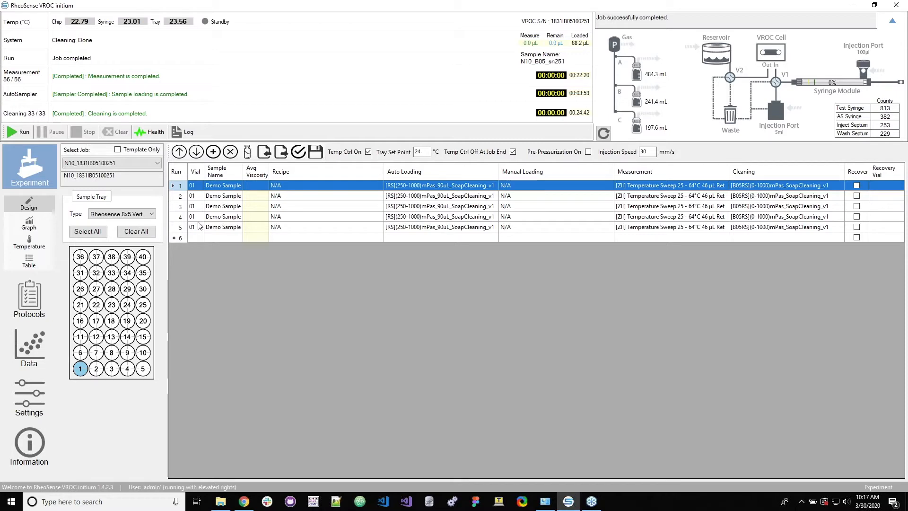
Step: Assign vials automatically to the five Demo Sample runs and confirm the assignment
{"action": "left_click", "coordinate": [247, 152]}
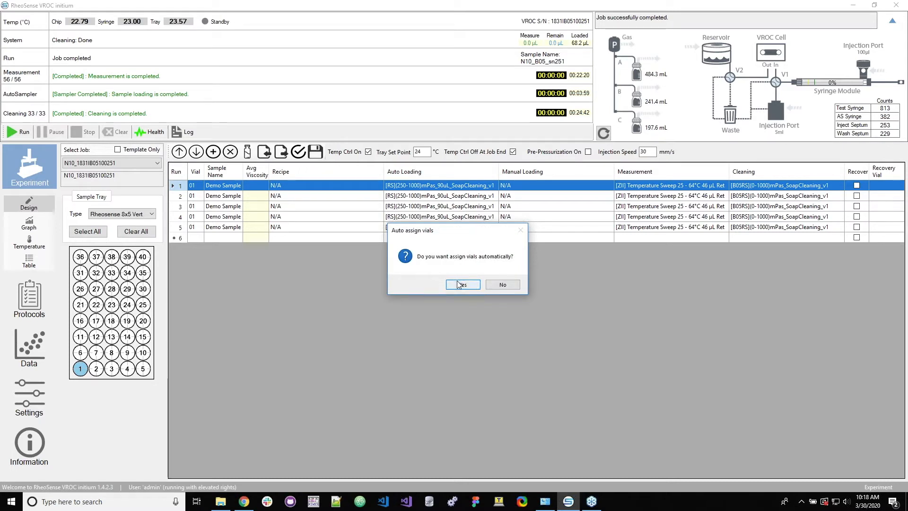
{"action": "left_click", "coordinate": [455, 287]}
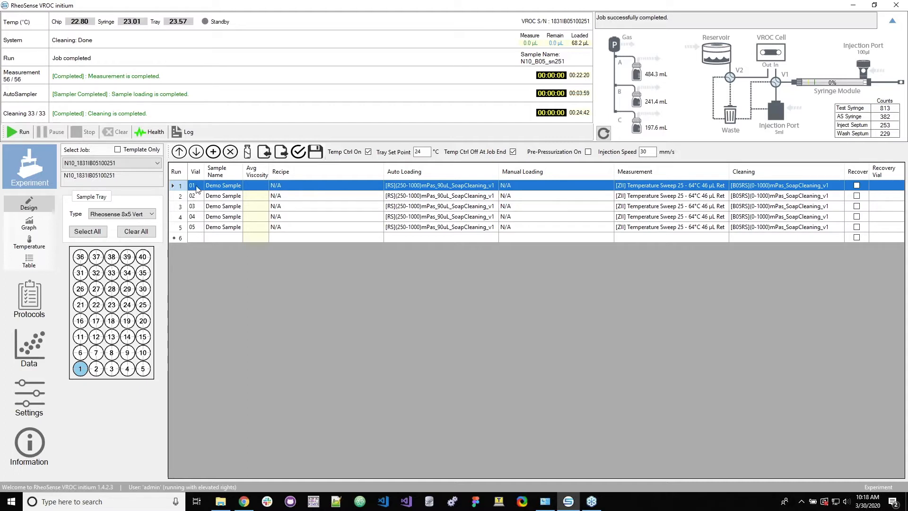
Step: Move the vial 03 run up and down in the run order, ending back in third place
{"action": "left_click", "coordinate": [201, 205]}
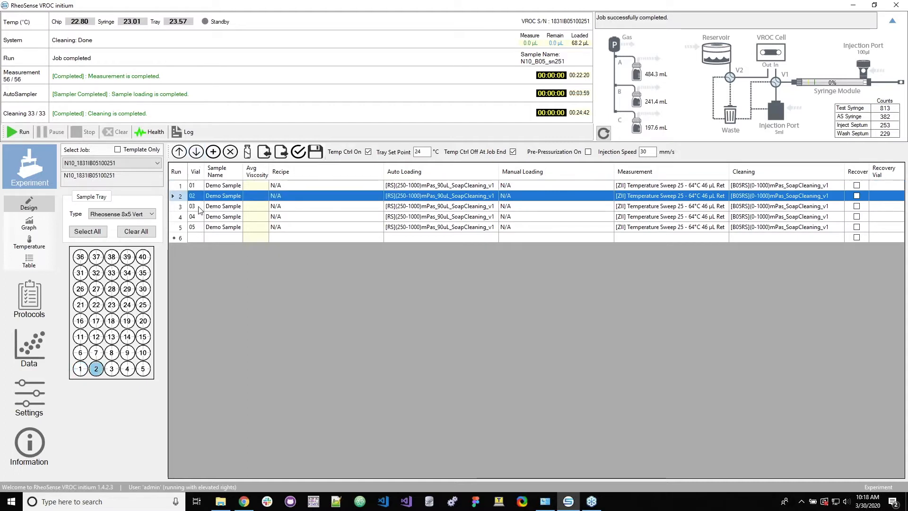
{"action": "left_click", "coordinate": [195, 151]}
{"action": "left_click", "coordinate": [178, 151]}
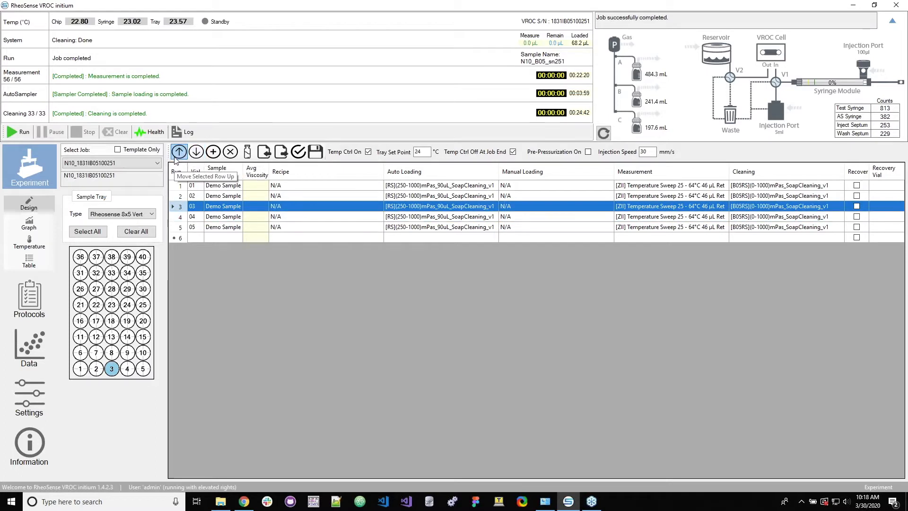
{"action": "left_click", "coordinate": [178, 151]}
{"action": "left_click", "coordinate": [196, 152]}
{"action": "left_click", "coordinate": [196, 151]}
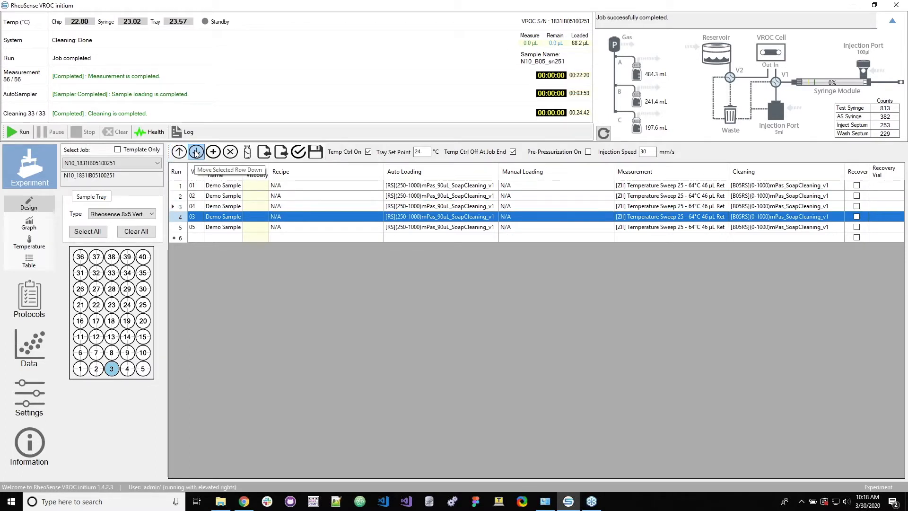
{"action": "left_click", "coordinate": [179, 151]}
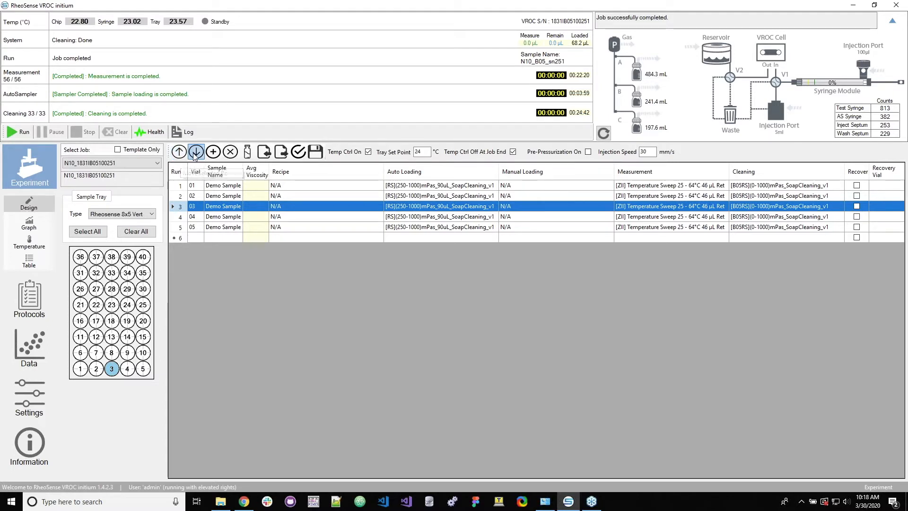
Step: Delete the runs for vials 05 and 04 from the end of the run list
{"action": "left_click", "coordinate": [220, 227]}
{"action": "left_click", "coordinate": [230, 151]}
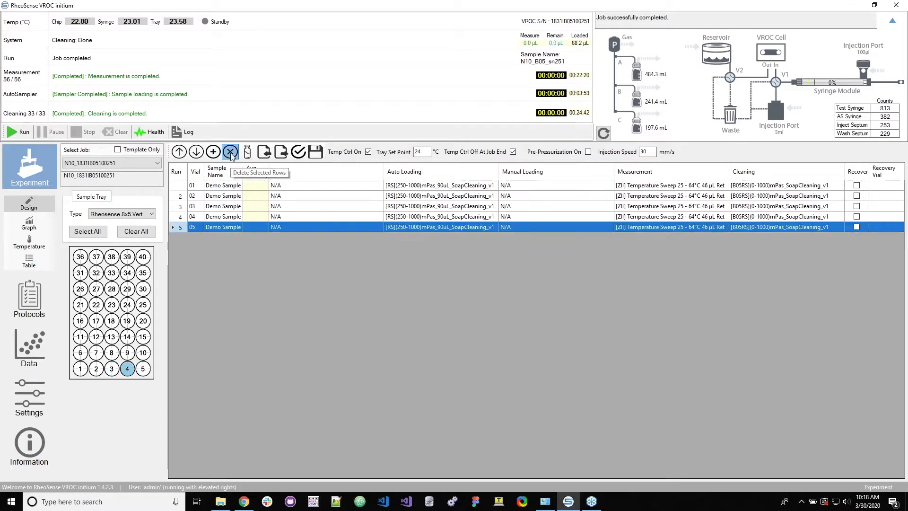
{"action": "left_click", "coordinate": [231, 151]}
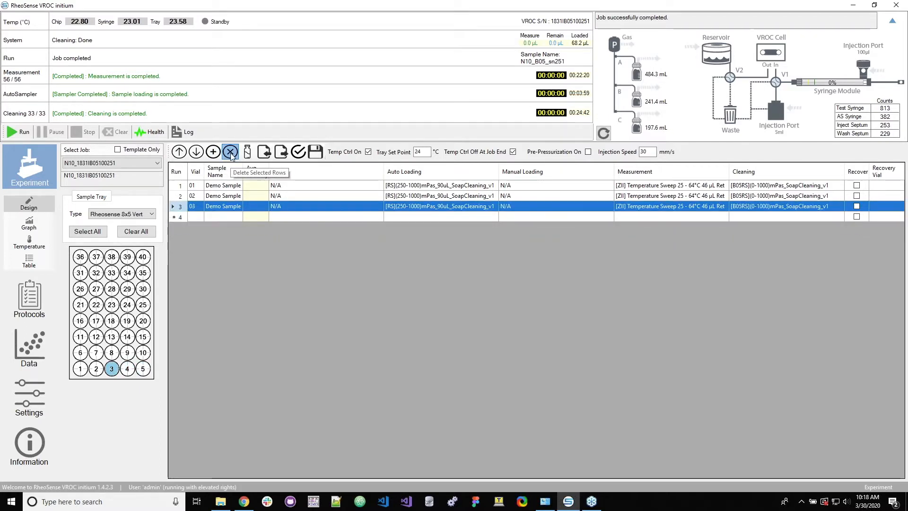
Step: Delete the vial 03 run and toggle the job's temperature control, leaving it on
{"action": "left_click", "coordinate": [230, 151]}
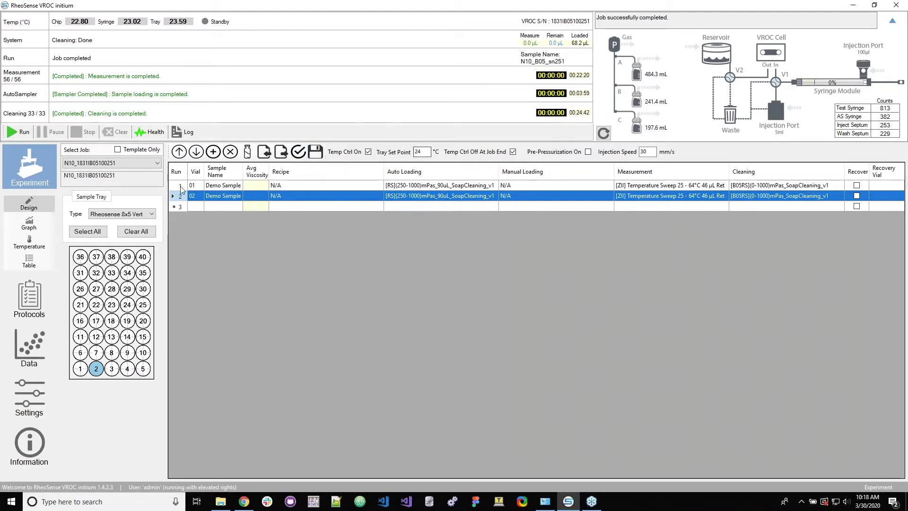
{"action": "left_click", "coordinate": [368, 151]}
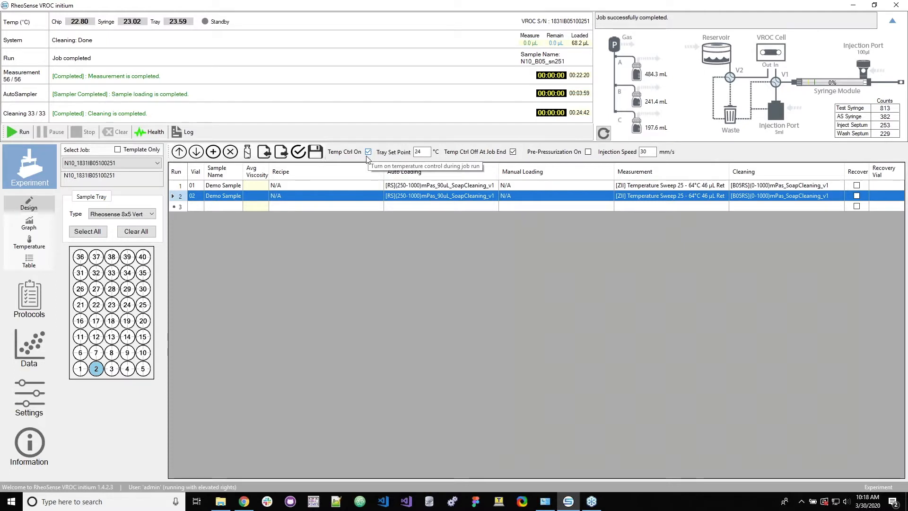
{"action": "left_click", "coordinate": [368, 152]}
{"action": "left_click", "coordinate": [368, 151]}
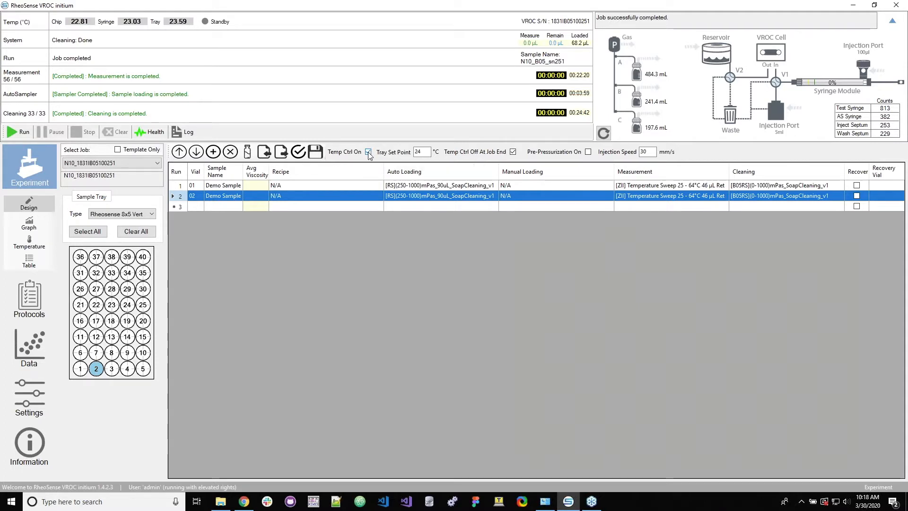
Step: Set the tray set point to 24 °C, keeping temperature control off at job end enabled and pre-pressurization disabled
{"action": "double_click", "coordinate": [418, 151]}
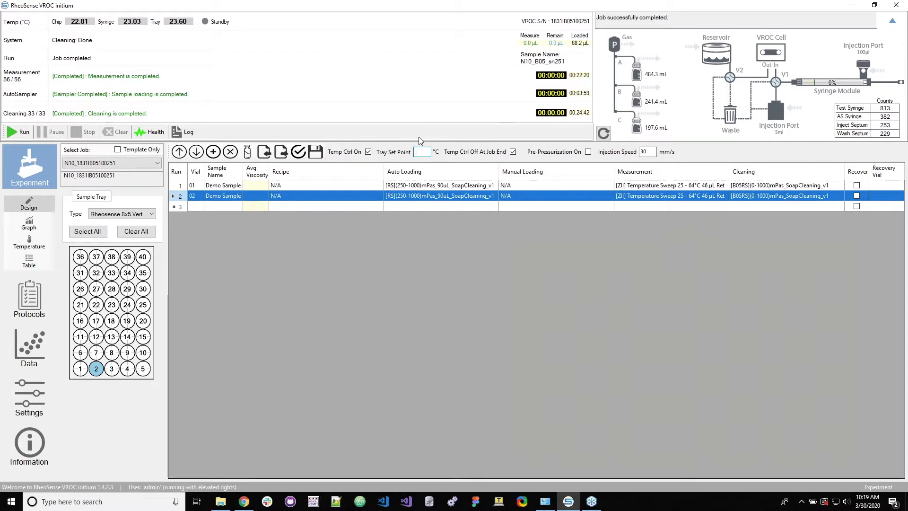
{"action": "type", "text": "3"}
{"action": "type", "text": "25"}
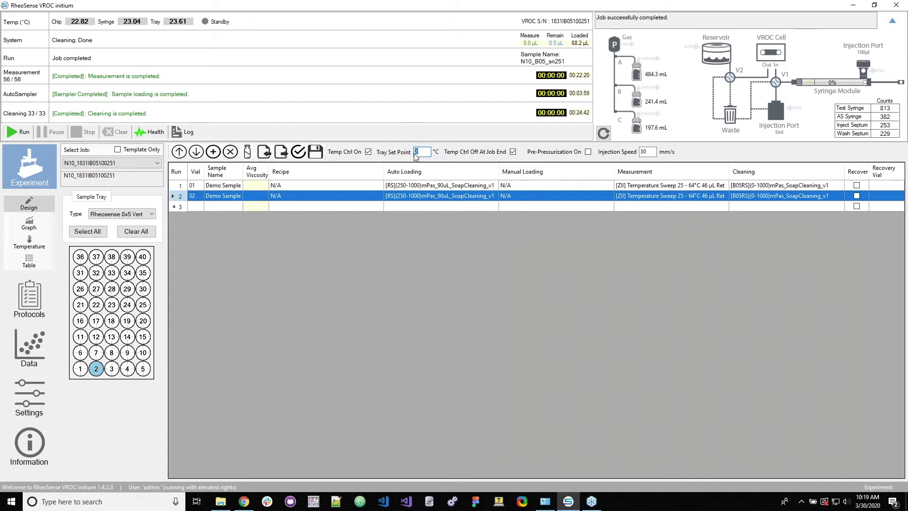
{"action": "type", "text": "4"}
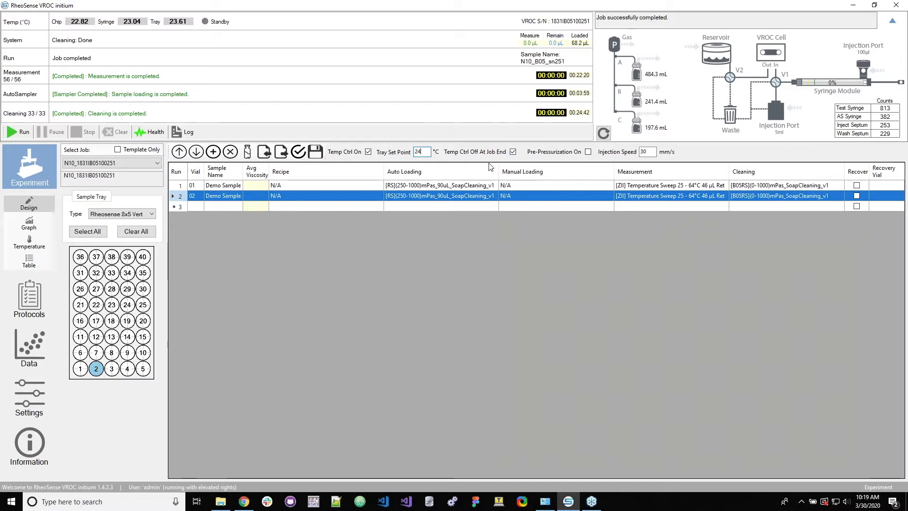
{"action": "left_click", "coordinate": [513, 153]}
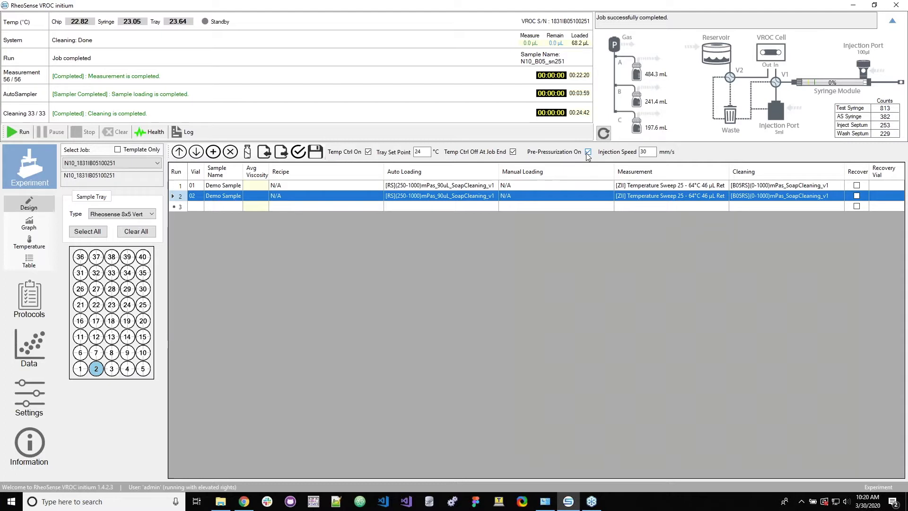
{"action": "left_click", "coordinate": [587, 152]}
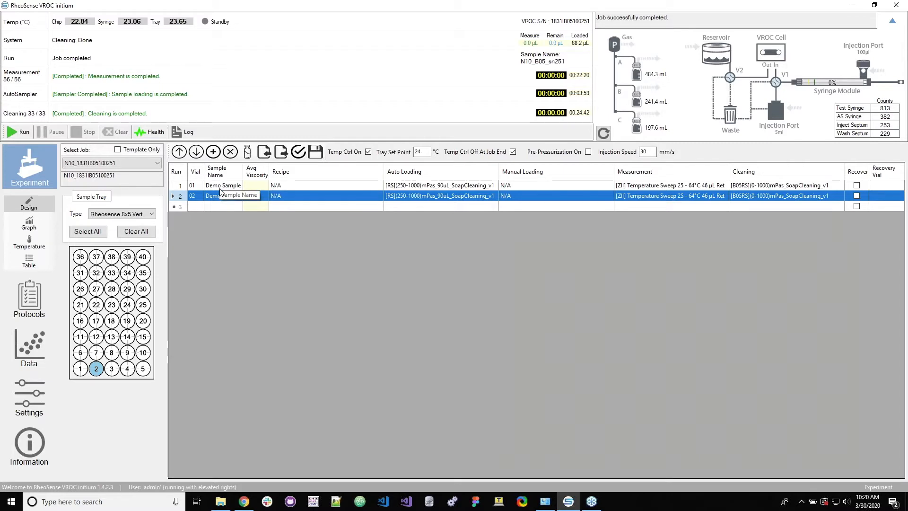
Step: Add a third Demo Sample run by duplicating the vial 02 run and assign vials automatically to the runs
{"action": "key", "text": "Up"}
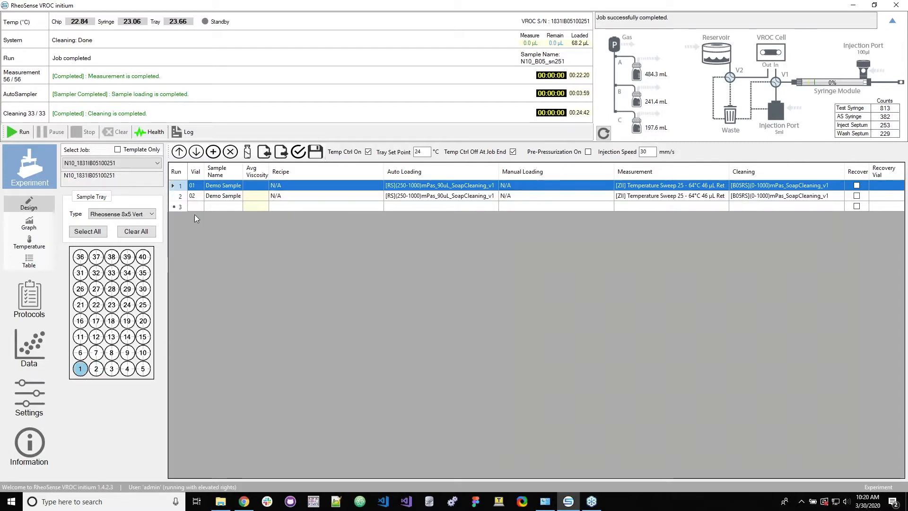
{"action": "left_click", "coordinate": [219, 198]}
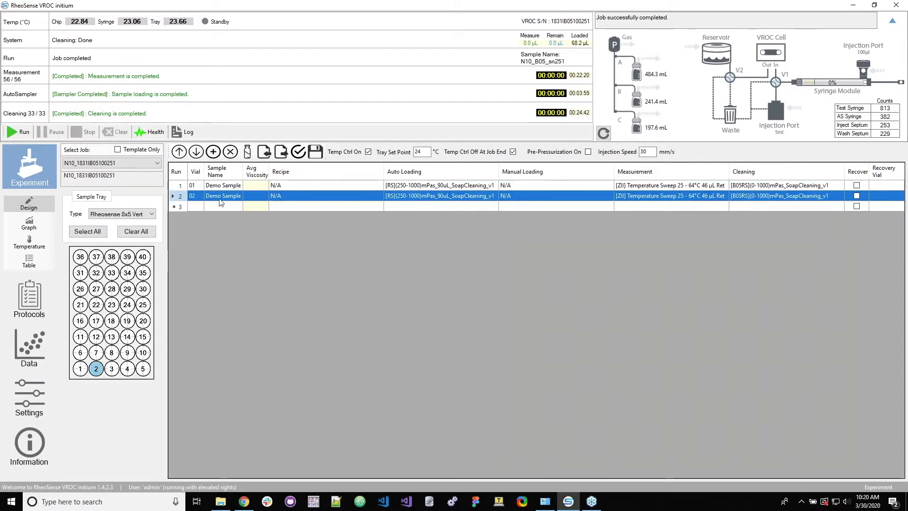
{"action": "left_click", "coordinate": [213, 151]}
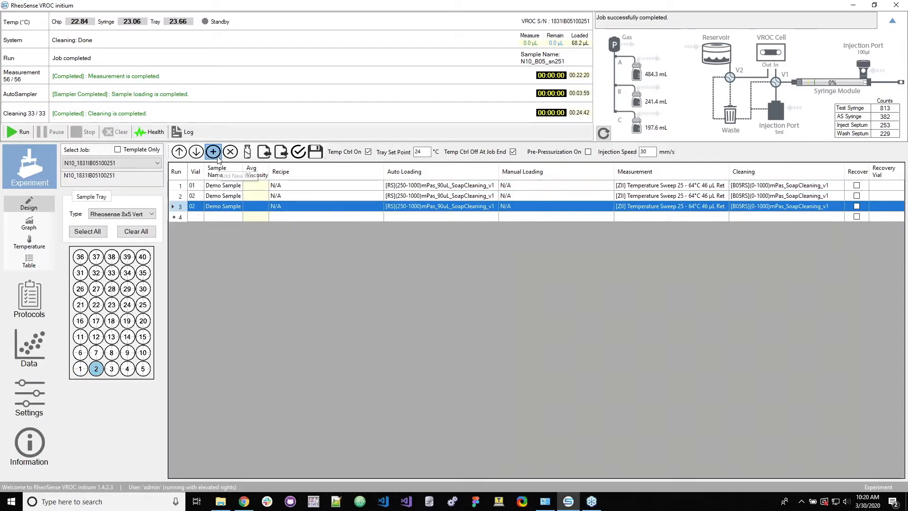
{"action": "left_click", "coordinate": [246, 153]}
{"action": "left_click", "coordinate": [463, 285]}
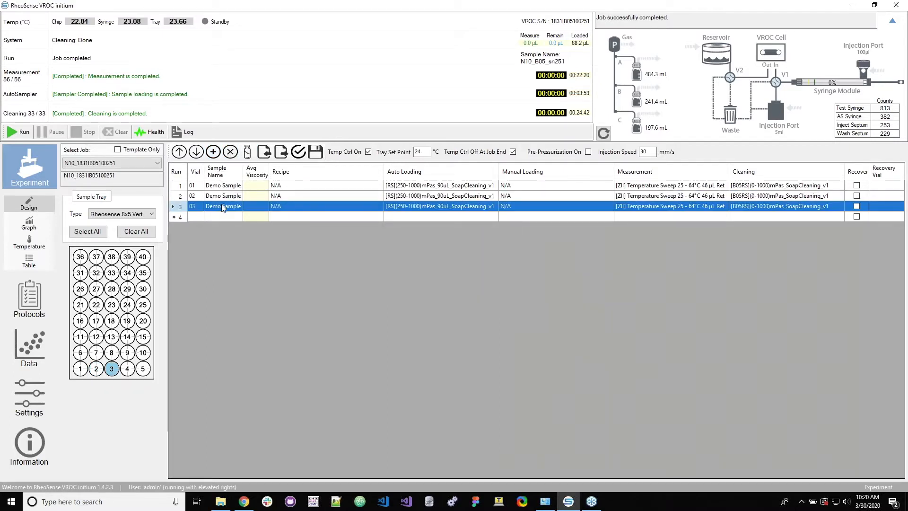
Step: Go through the three Demo Sample runs and examine the vial each one uses on the sample tray
{"action": "key", "text": "Up"}
{"action": "key", "text": "Up"}
{"action": "key", "text": "Down"}
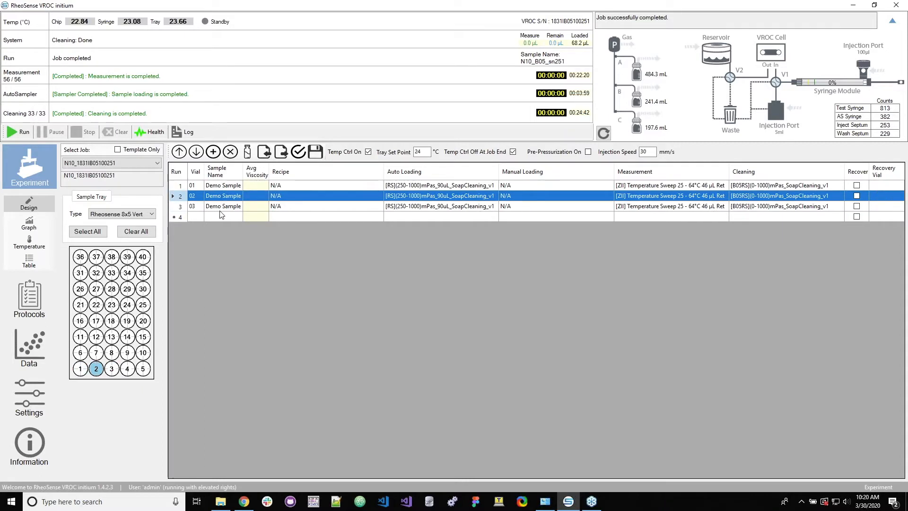
{"action": "key", "text": "Down"}
{"action": "key", "text": "Up"}
{"action": "key", "text": "Up"}
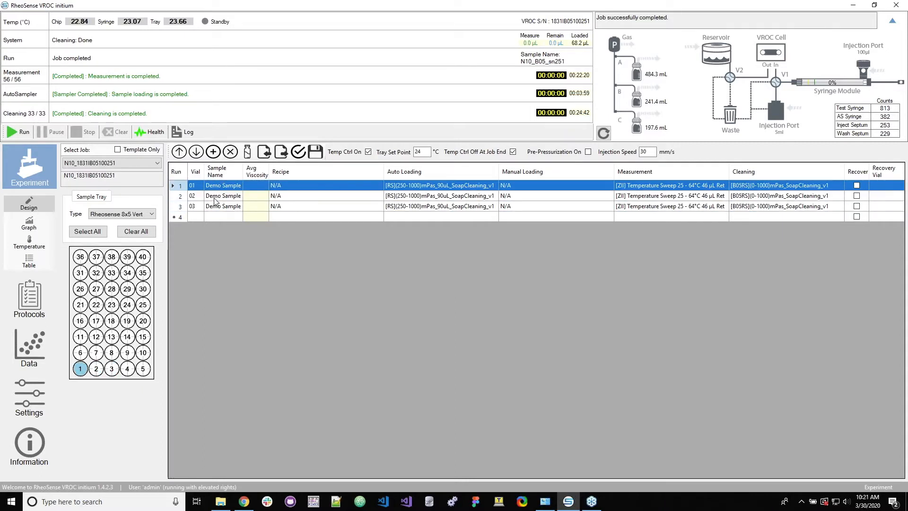
{"action": "key", "text": "Down"}
{"action": "key", "text": "Down"}
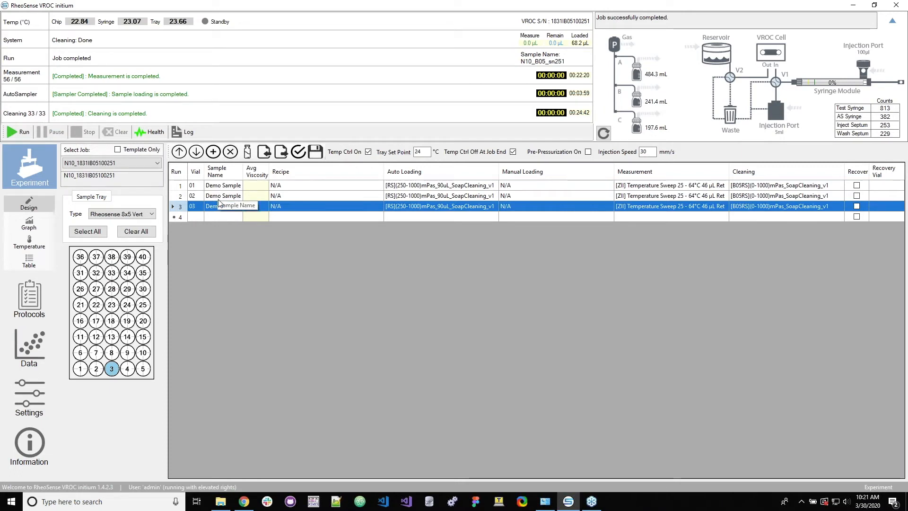
{"action": "left_click", "coordinate": [218, 199]}
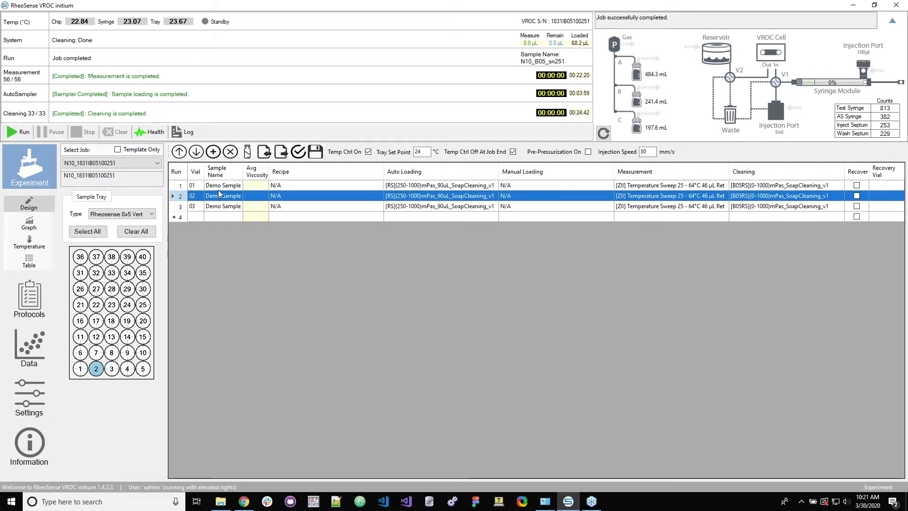
{"action": "left_click", "coordinate": [219, 189]}
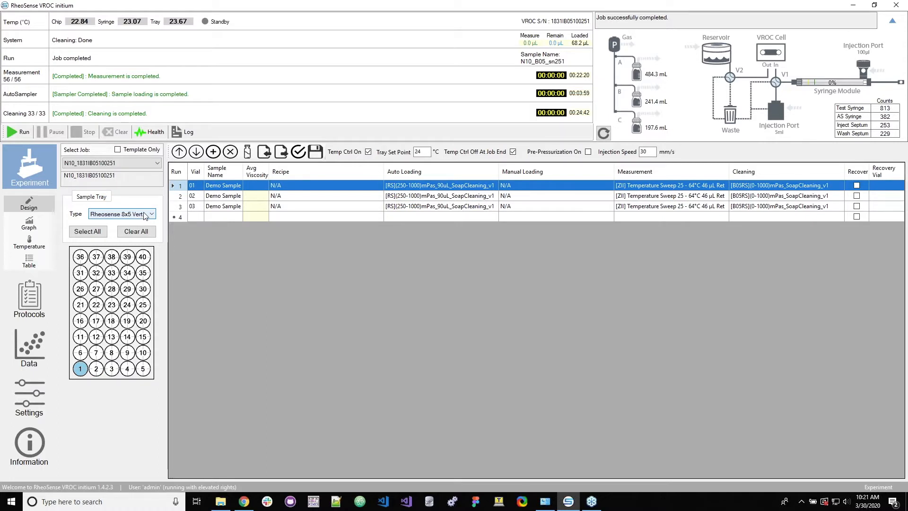
{"action": "left_click", "coordinate": [208, 197]}
{"action": "left_click", "coordinate": [209, 206]}
Step: Switch the sample tray type to 96 Well MTP Vert, then back to Rheosense 8x5 Vert
{"action": "left_click", "coordinate": [152, 214]}
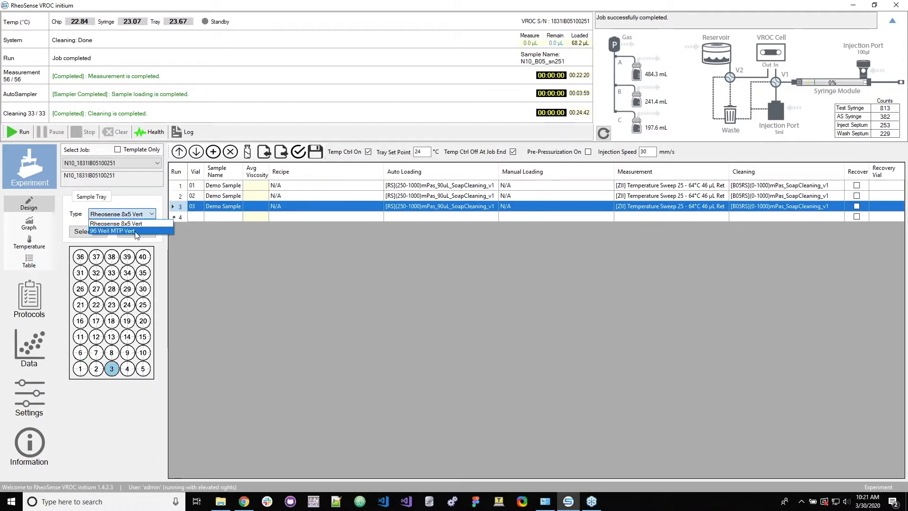
{"action": "left_click", "coordinate": [139, 223]}
{"action": "left_click", "coordinate": [132, 214]}
{"action": "left_click", "coordinate": [128, 231]}
{"action": "left_click", "coordinate": [132, 213]}
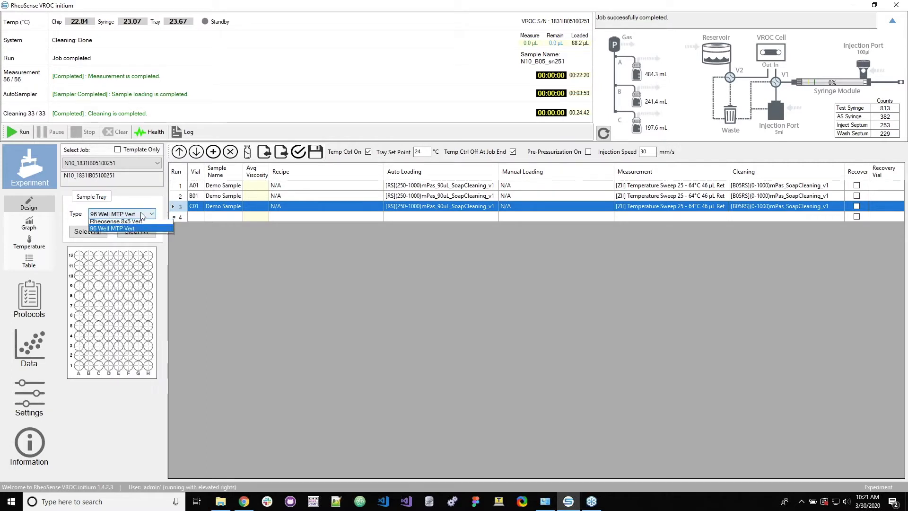
{"action": "left_click", "coordinate": [134, 224]}
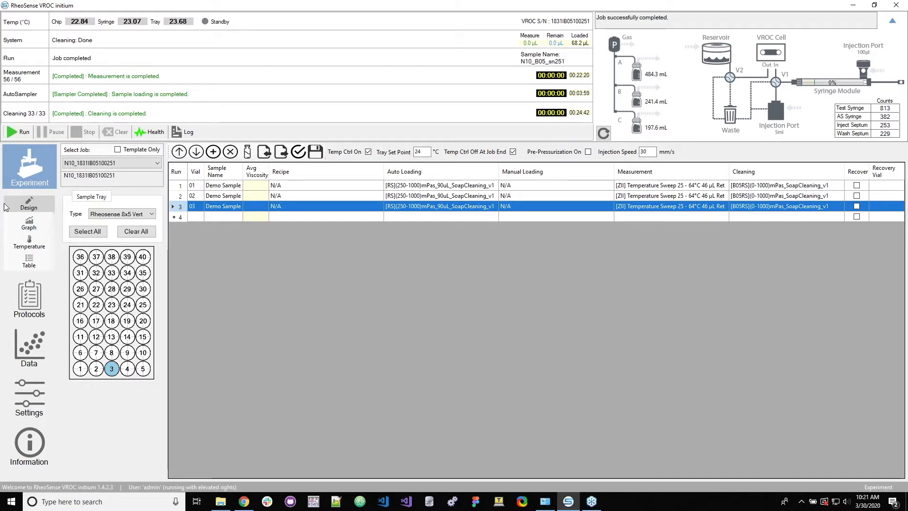
Step: Show the experiment graphs for the measurement data and toggle the details of the Pressure vs Sensor Position graph
{"action": "left_click", "coordinate": [29, 223]}
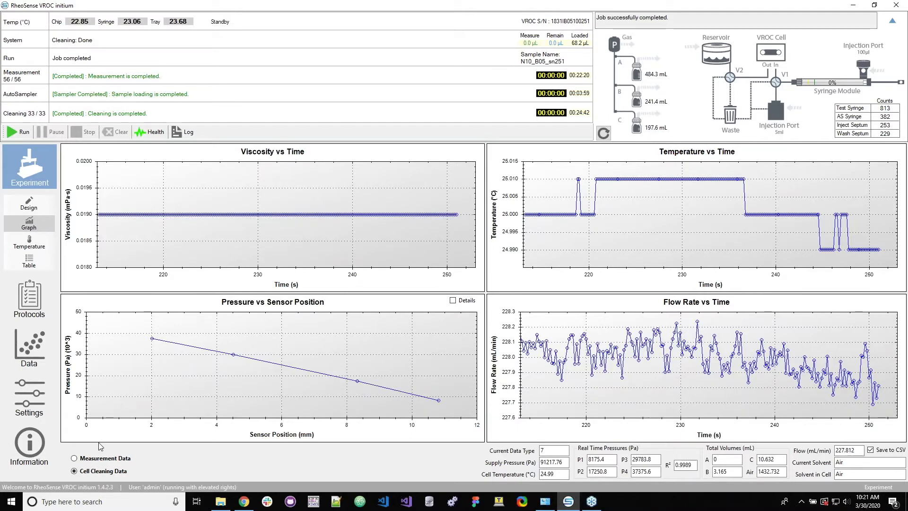
{"action": "left_click", "coordinate": [90, 458]}
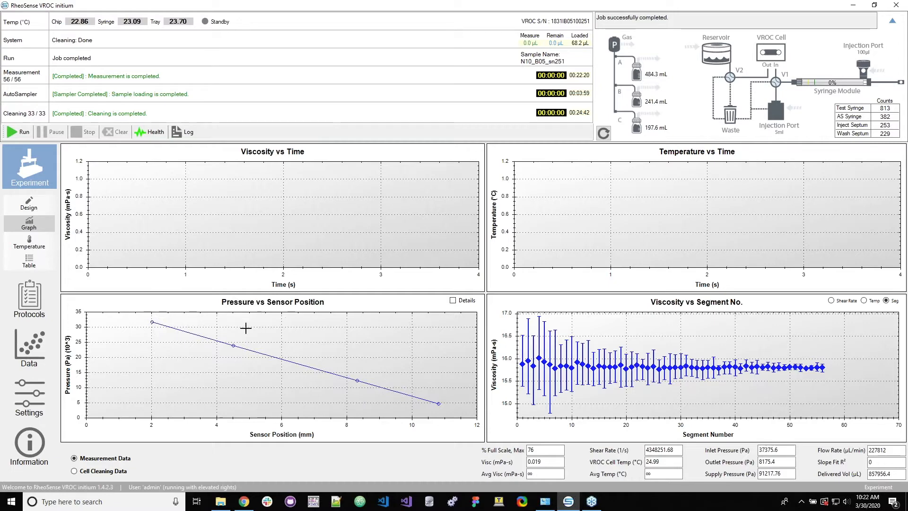
{"action": "left_click", "coordinate": [452, 300]}
{"action": "left_click", "coordinate": [454, 302]}
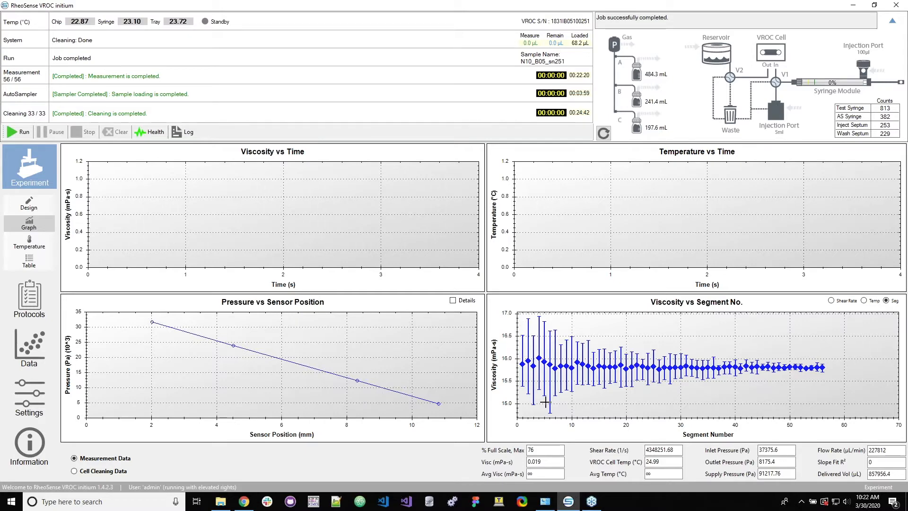
Step: Zoom in twice on the data points in the Viscosity vs Segment No. graph
{"action": "left_click_drag", "start_coordinate": [856, 405], "coordinate": [518, 315]}
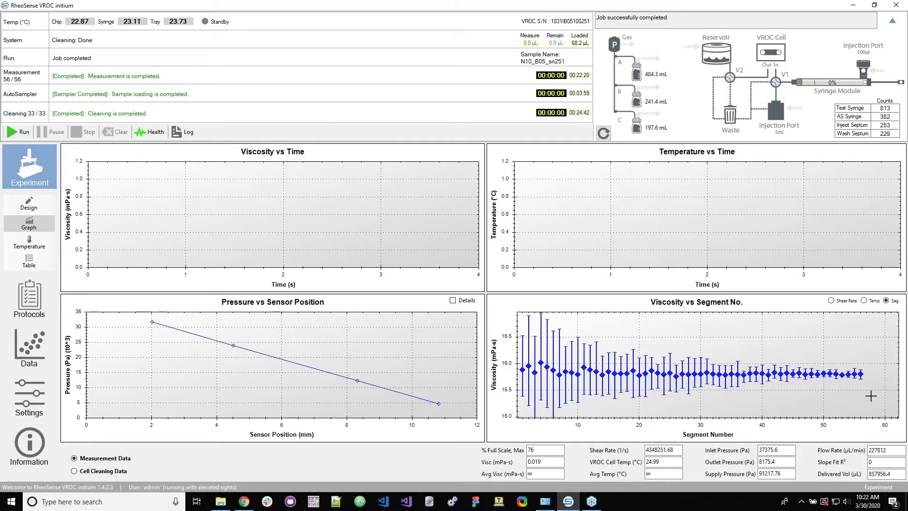
{"action": "left_click_drag", "start_coordinate": [879, 396], "coordinate": [519, 352]}
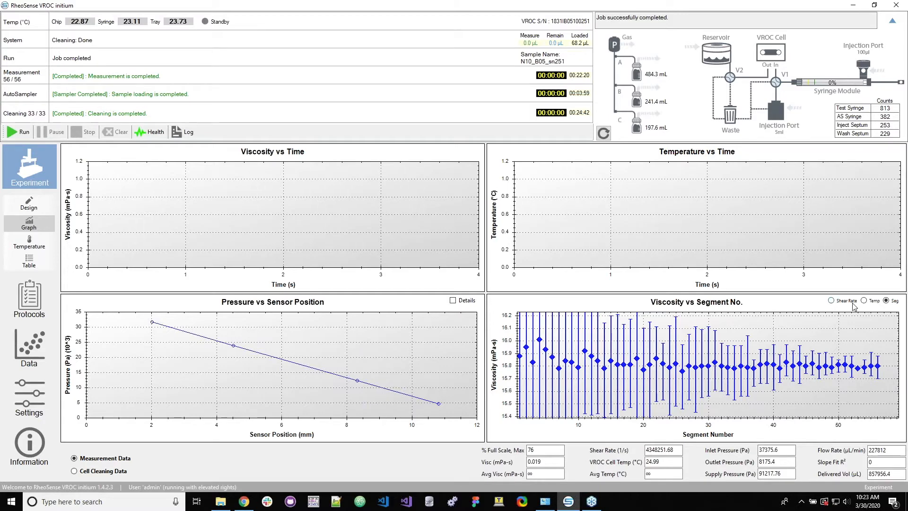
Step: Plot viscosity against shear rate, set the scale to default and zoom in on the data points
{"action": "left_click", "coordinate": [831, 301]}
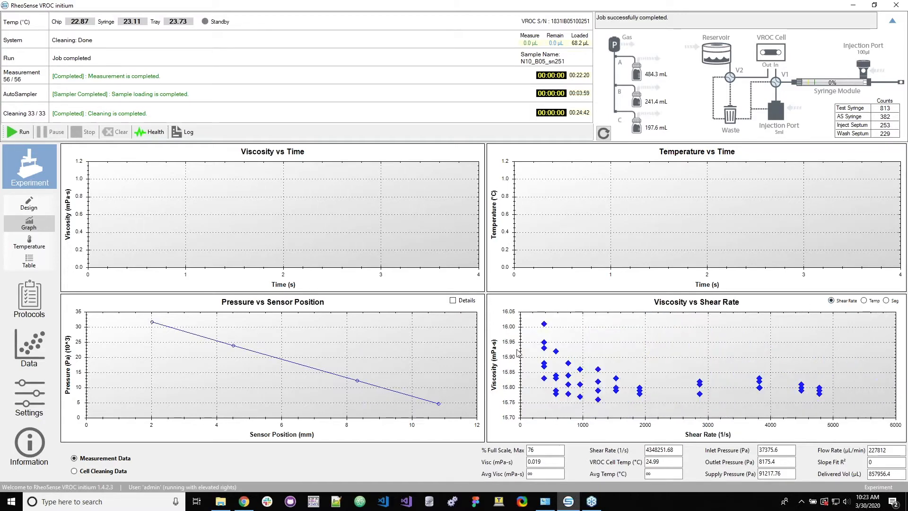
{"action": "right_click", "coordinate": [663, 381]}
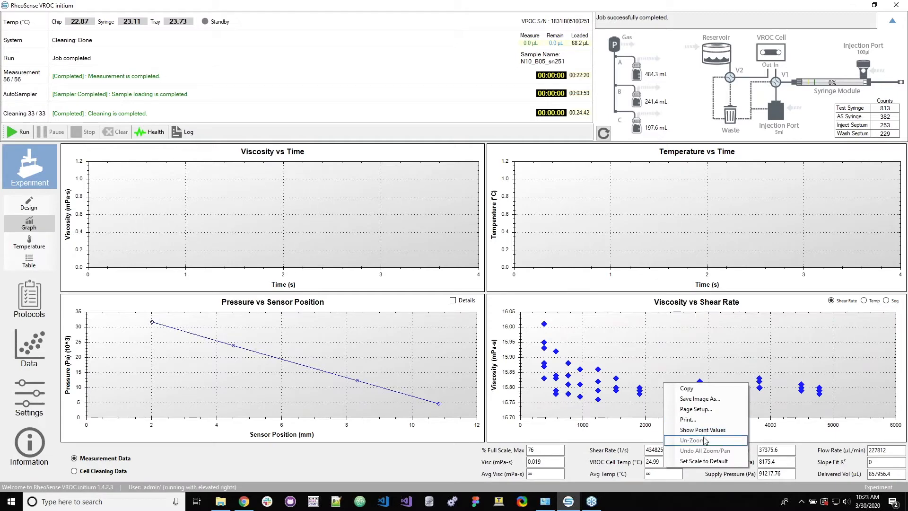
{"action": "left_click", "coordinate": [699, 462]}
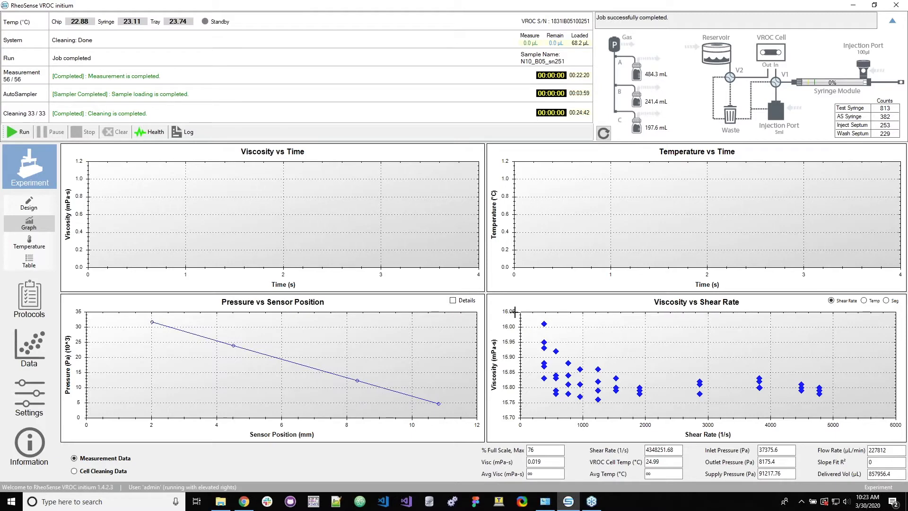
{"action": "left_click_drag", "start_coordinate": [832, 411], "coordinate": [514, 312]}
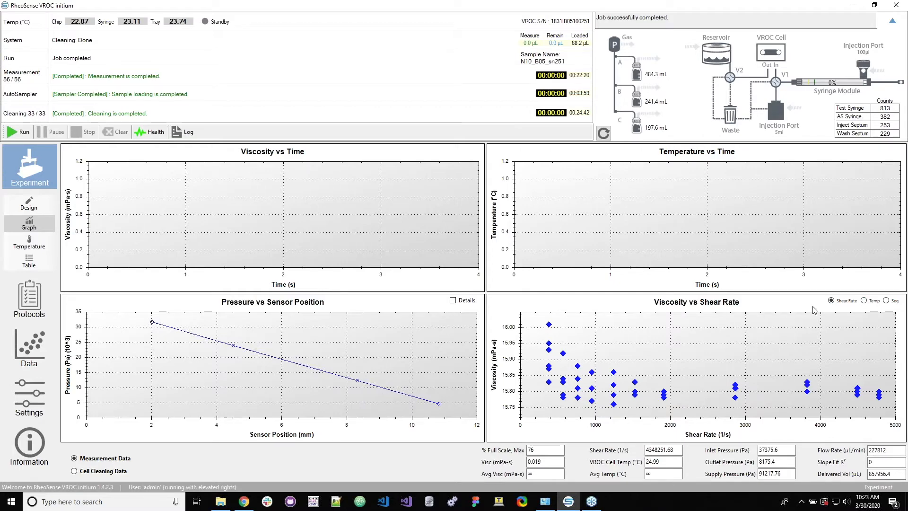
Step: Plot viscosity against segment number again and zoom in closer on the points around 15.8 mPa·s
{"action": "left_click", "coordinate": [886, 301]}
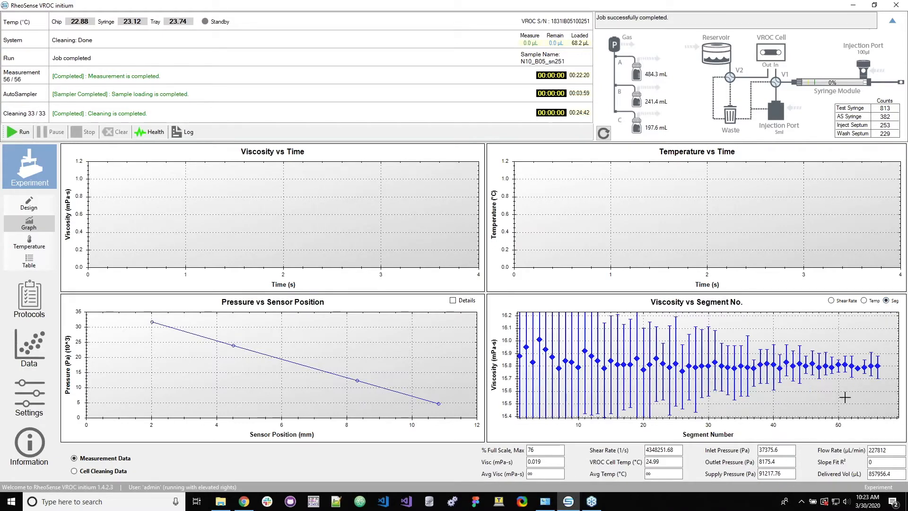
{"action": "left_click_drag", "start_coordinate": [518, 334], "coordinate": [892, 384]}
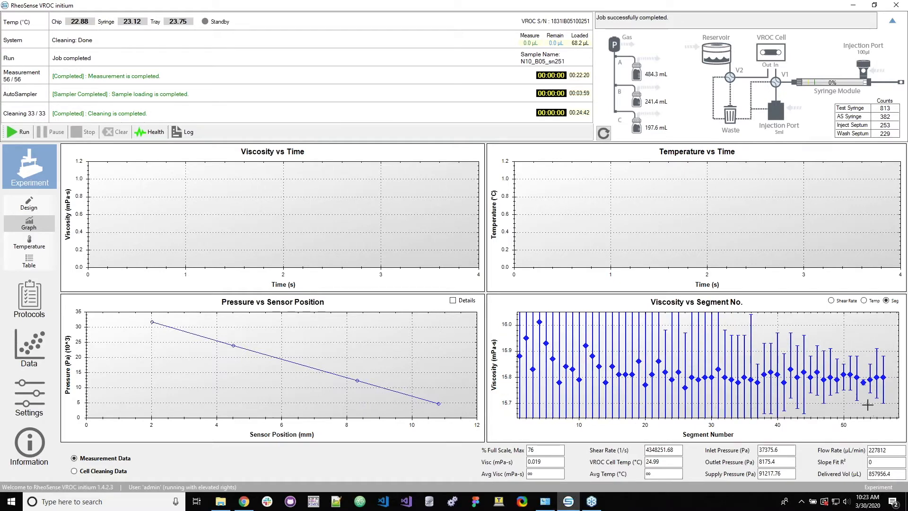
{"action": "left_click_drag", "start_coordinate": [888, 401], "coordinate": [889, 401]}
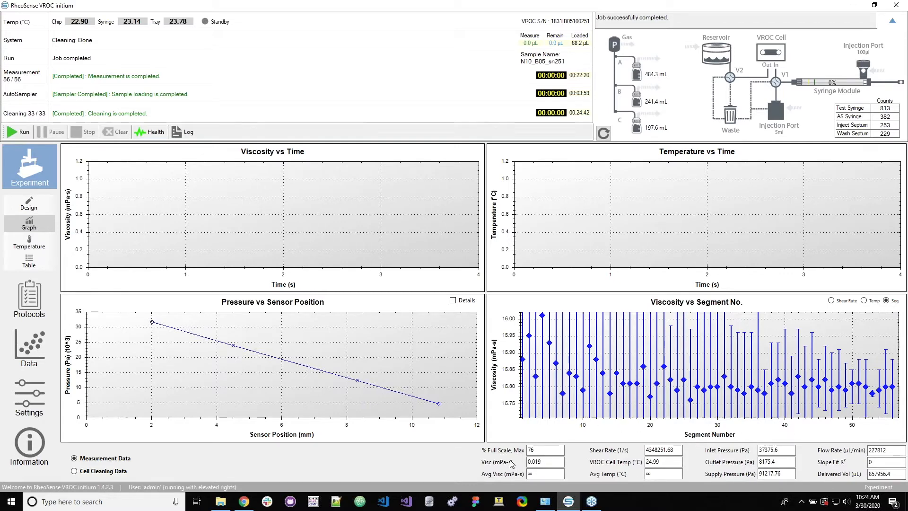
Step: Set the Viscosity vs Segment No. graph to its default scale and bring up the graph's display options
{"action": "right_click", "coordinate": [573, 342]}
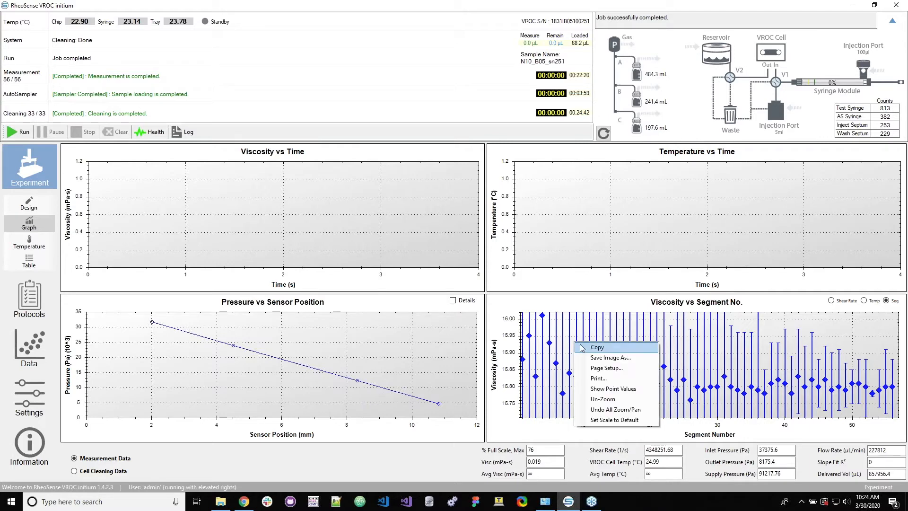
{"action": "left_click", "coordinate": [615, 419]}
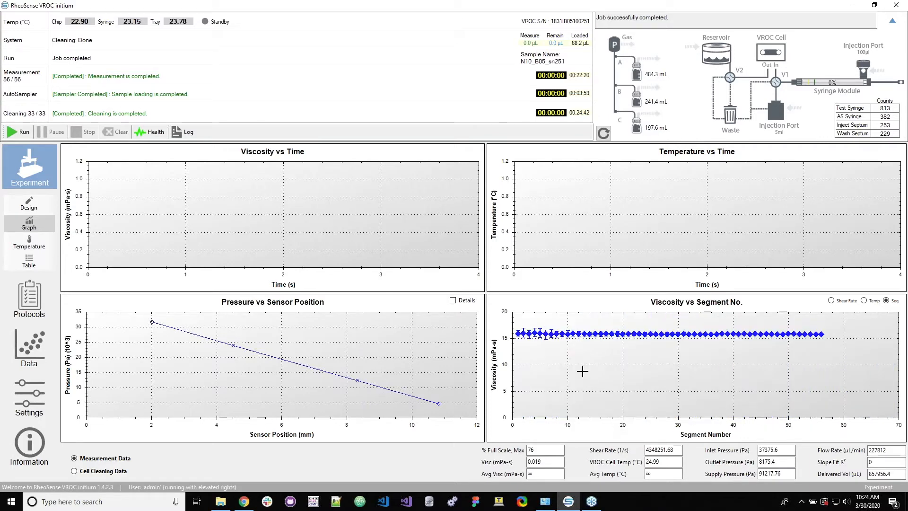
{"action": "right_click", "coordinate": [571, 358]}
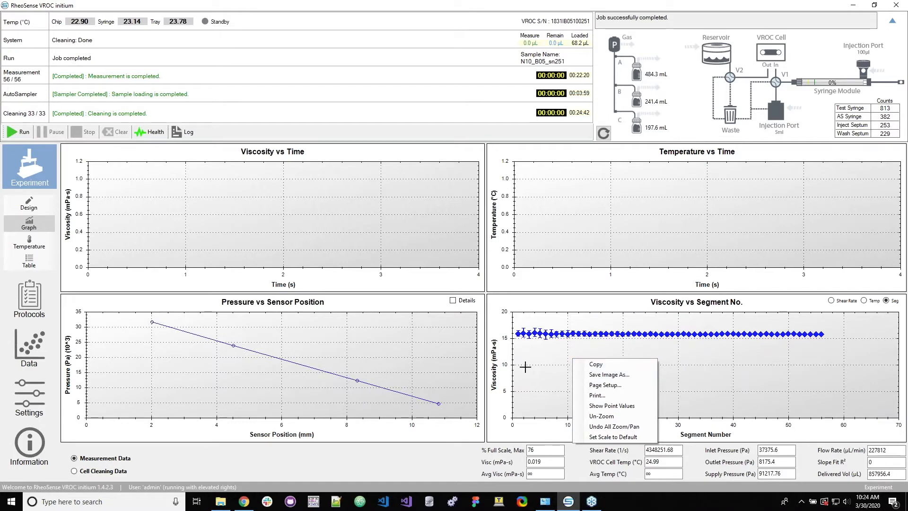
Step: Turn the point values on and off in the Viscosity vs Segment No. graph and set its scale to default
{"action": "left_click", "coordinate": [597, 406]}
{"action": "right_click", "coordinate": [569, 364]}
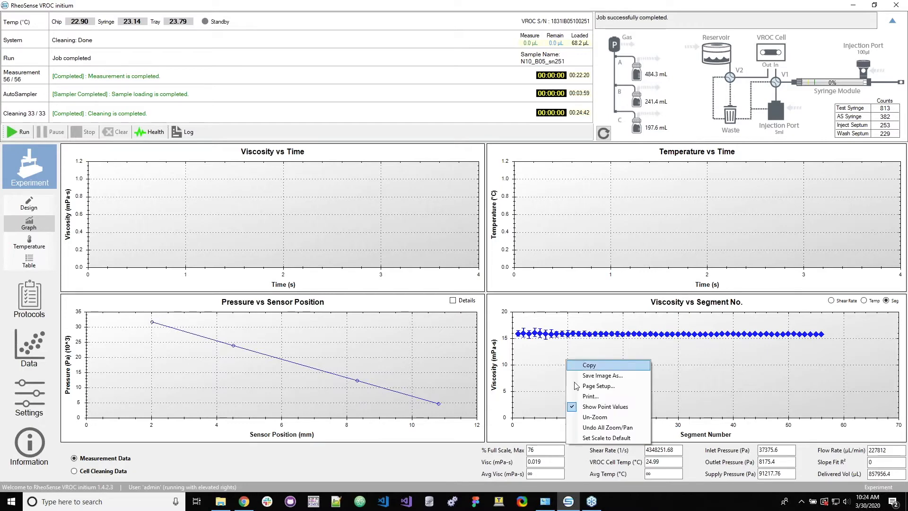
{"action": "left_click", "coordinate": [597, 406]}
{"action": "right_click", "coordinate": [565, 370]}
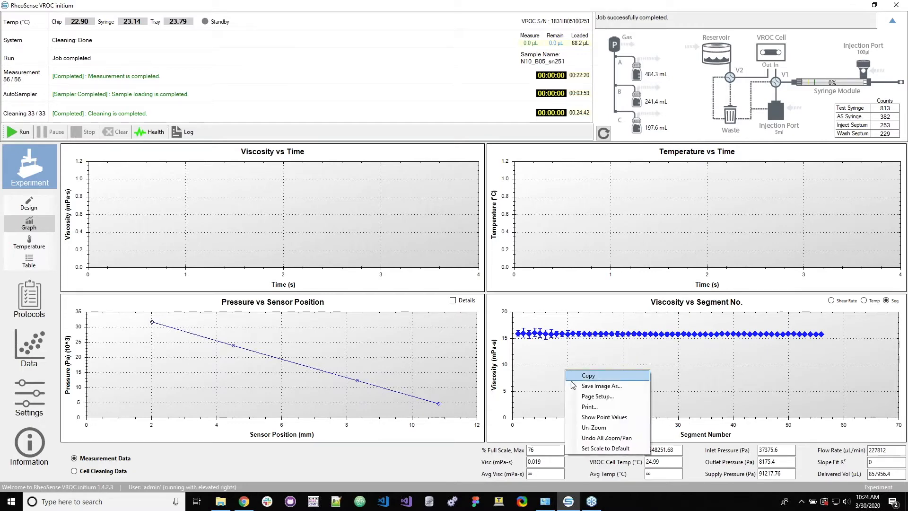
{"action": "left_click", "coordinate": [600, 449]}
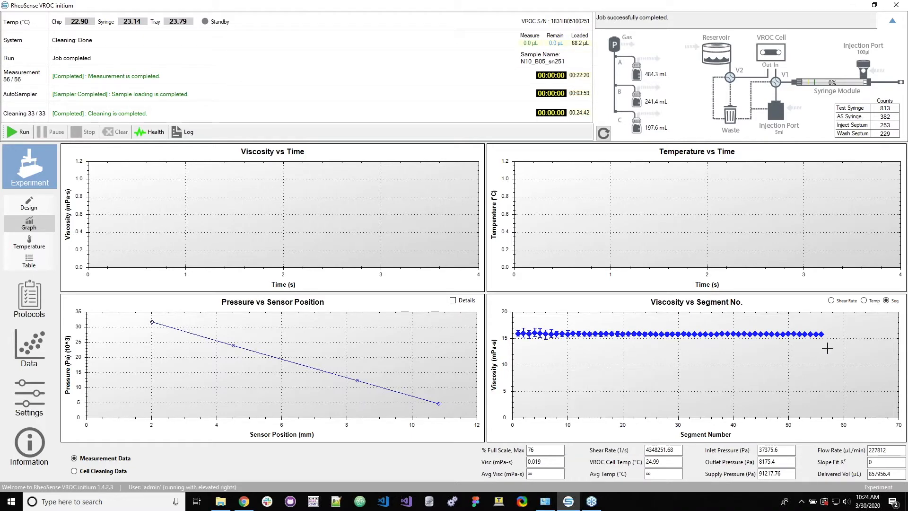
Step: Zoom in twice on the Viscosity vs Segment No. data points and compare them with the plot of viscosity against temperature
{"action": "left_click_drag", "start_coordinate": [514, 322], "coordinate": [827, 348]}
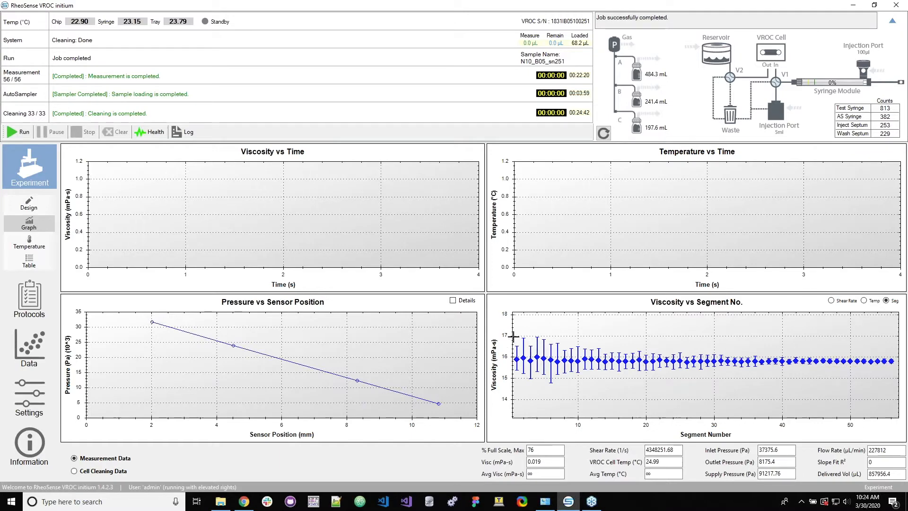
{"action": "left_click_drag", "start_coordinate": [890, 383], "coordinate": [897, 382]}
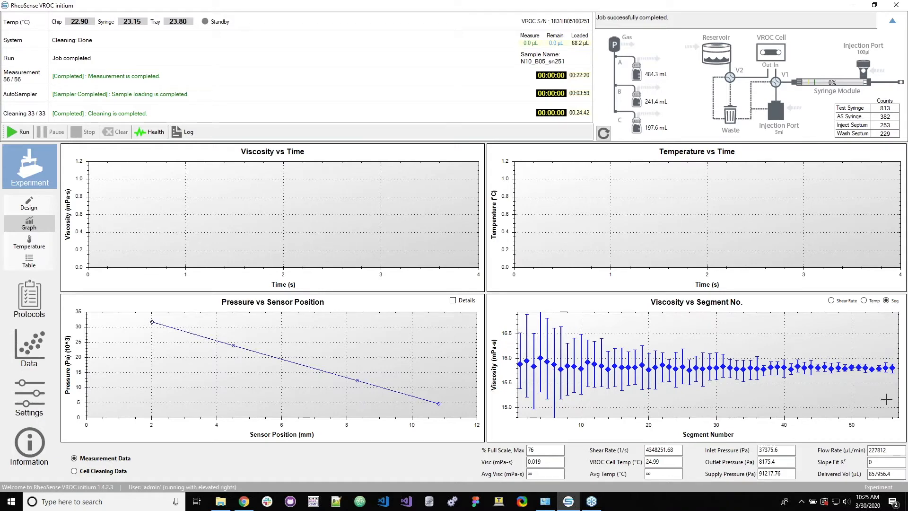
{"action": "left_click", "coordinate": [846, 302]}
{"action": "left_click", "coordinate": [864, 301]}
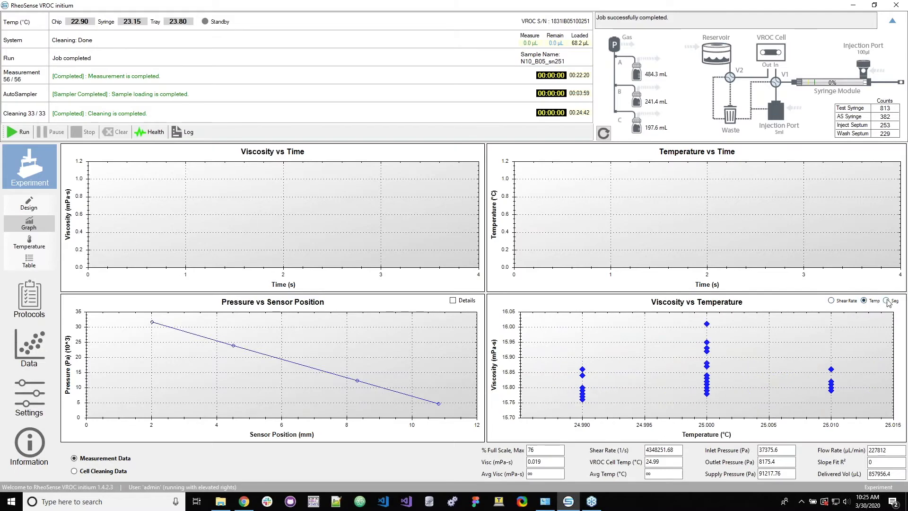
{"action": "left_click", "coordinate": [885, 301]}
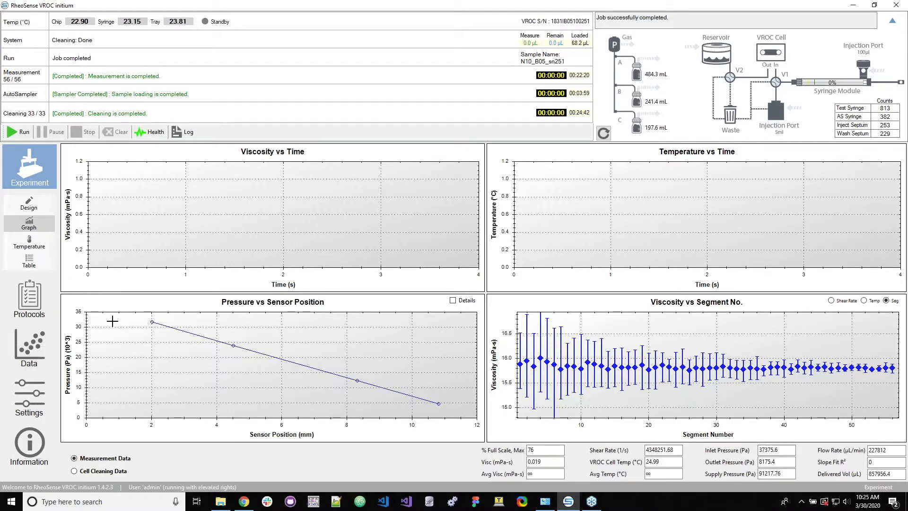
Step: View the temperature history graph and the results table, examining full scale pressure and measured volume from the first to the last segment
{"action": "left_click", "coordinate": [31, 246]}
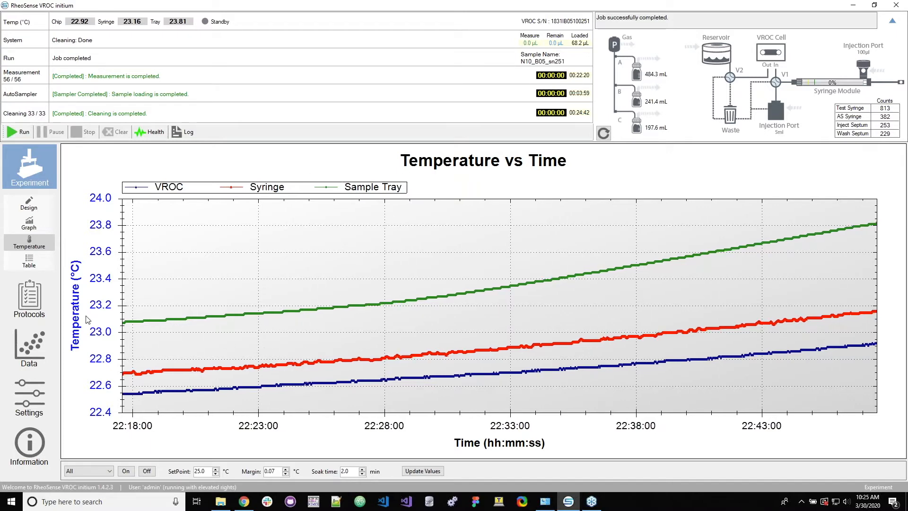
{"action": "left_click", "coordinate": [34, 265]}
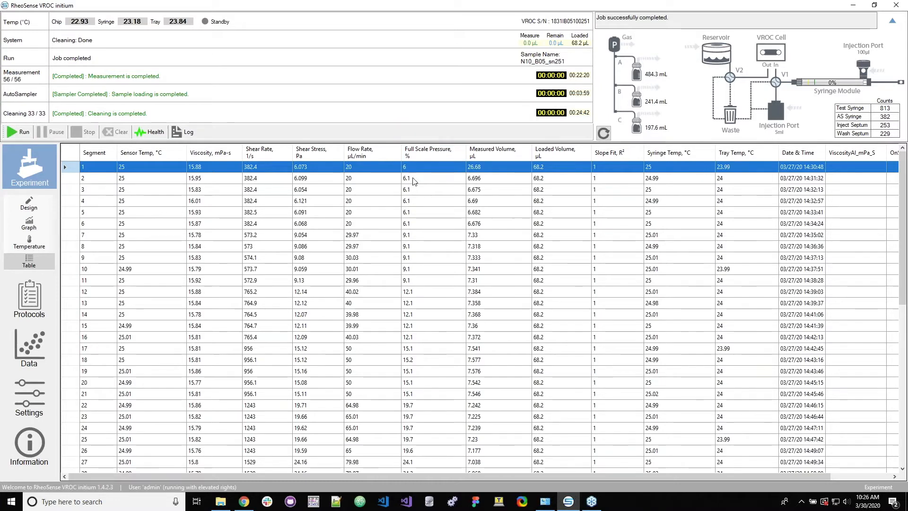
{"action": "scroll", "coordinate": [414, 184], "scroll_direction": "down", "scroll_amount": 10}
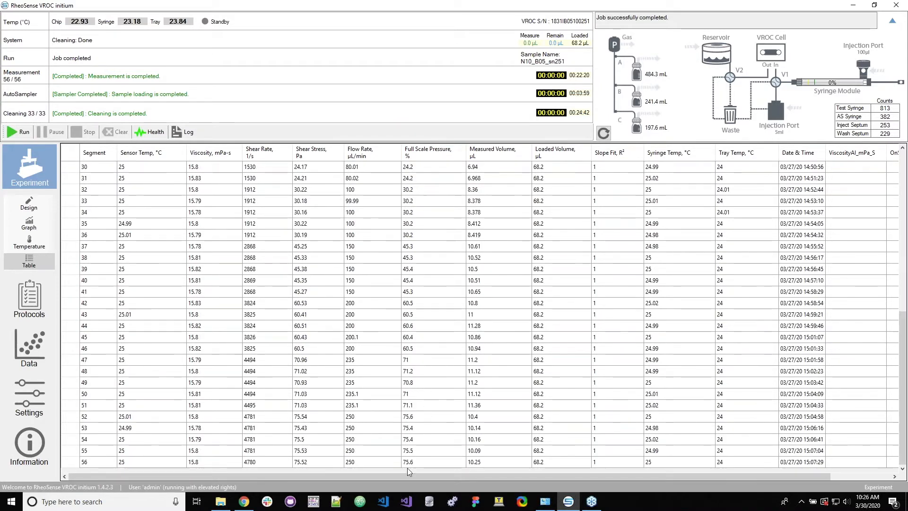
{"action": "left_click", "coordinate": [409, 463]}
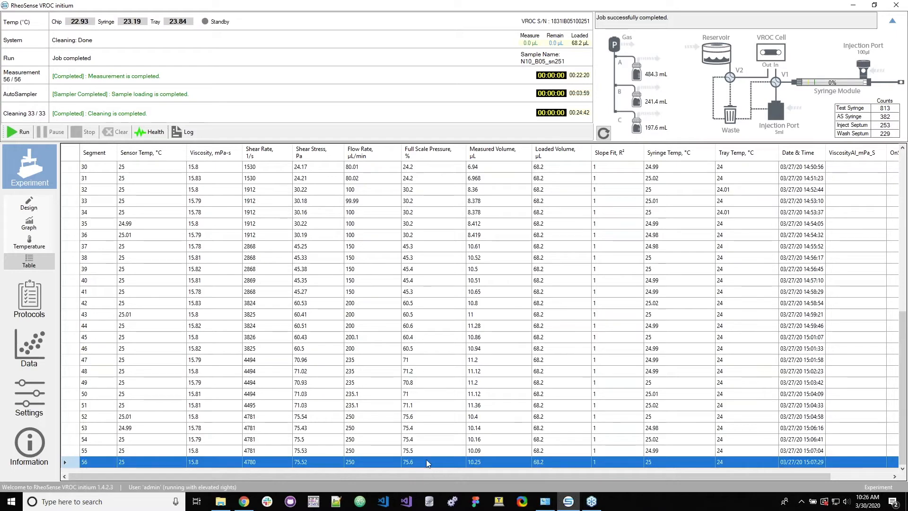
{"action": "scroll", "coordinate": [415, 385], "scroll_direction": "up", "scroll_amount": 7}
{"action": "scroll", "coordinate": [415, 387], "scroll_direction": "up", "scroll_amount": 3}
{"action": "left_click", "coordinate": [425, 178]}
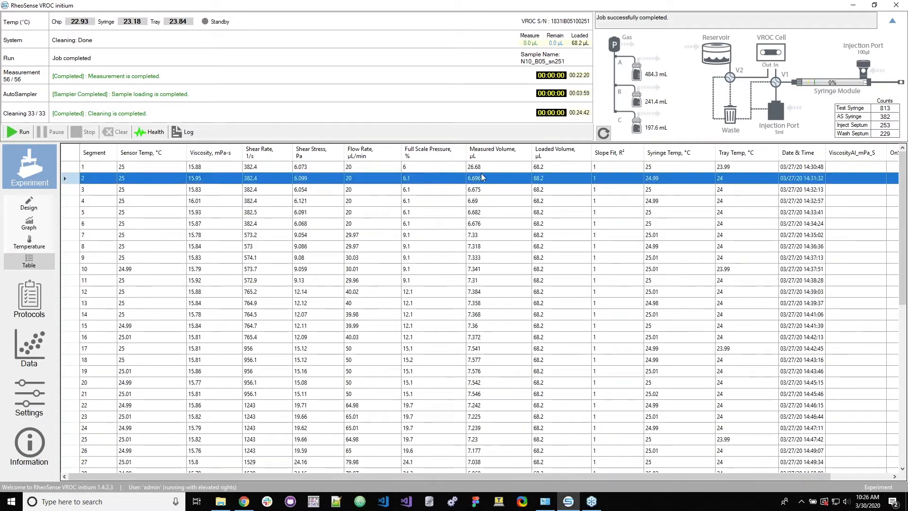
{"action": "key", "text": "Up"}
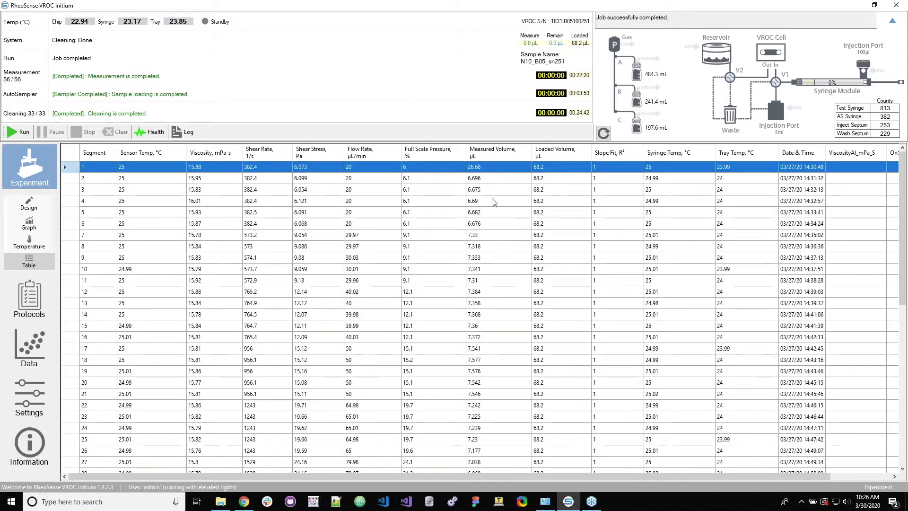
Step: Examine the loaded volume and slope fit values of the segments in the results table
{"action": "left_click", "coordinate": [543, 180]}
{"action": "left_click", "coordinate": [548, 204]}
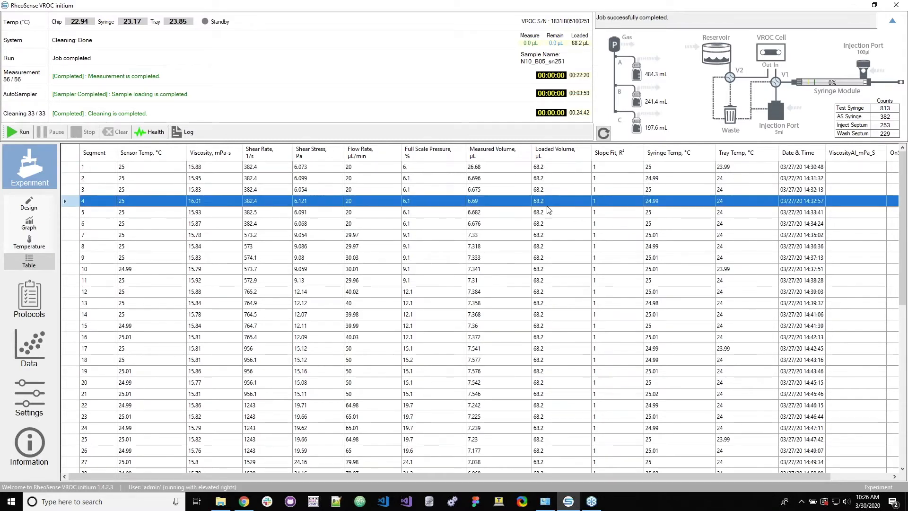
{"action": "left_click", "coordinate": [544, 179]}
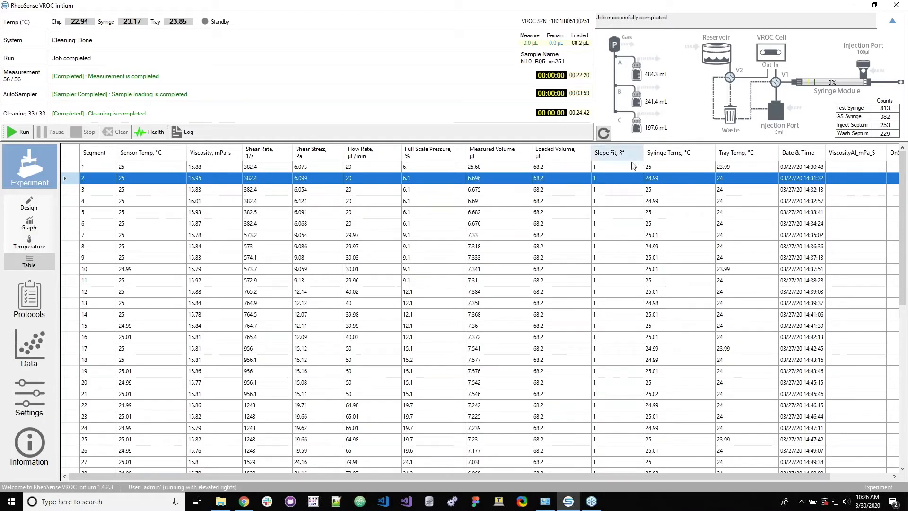
{"action": "left_click", "coordinate": [615, 168]}
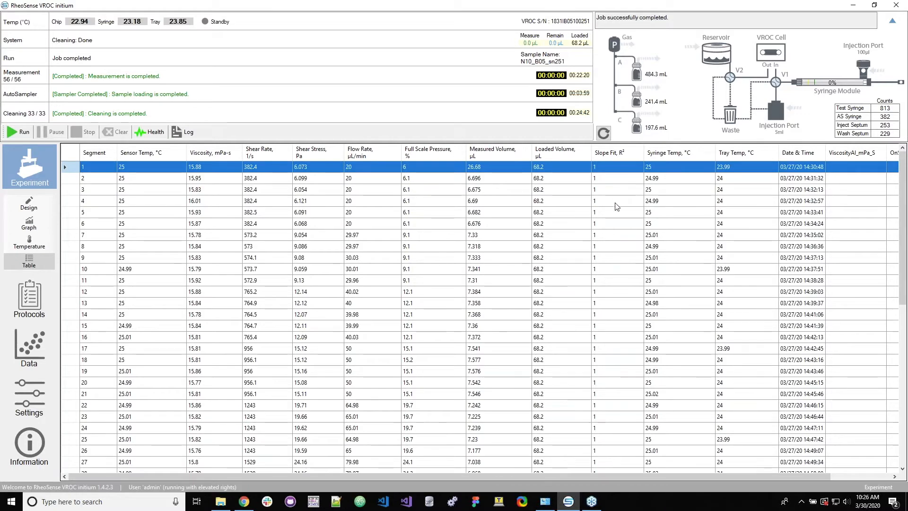
{"action": "scroll", "coordinate": [625, 293], "scroll_direction": "down", "scroll_amount": 10}
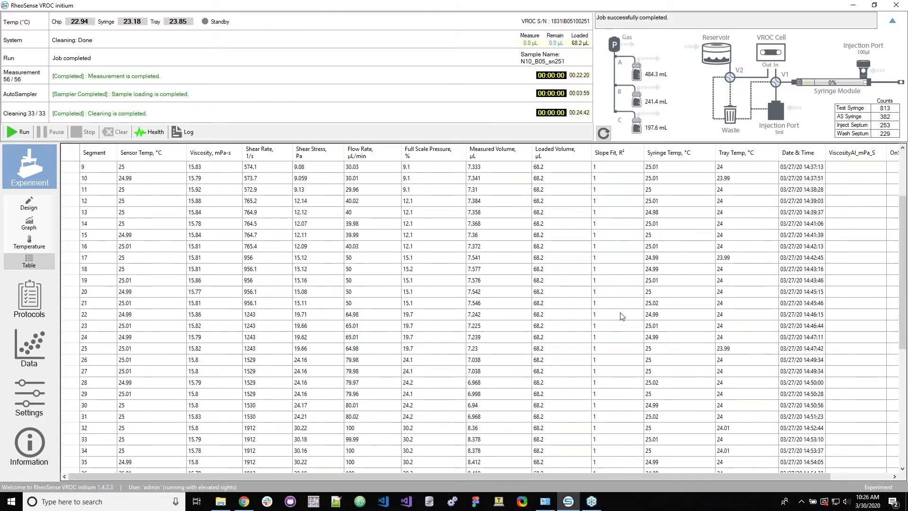
{"action": "scroll", "coordinate": [610, 222], "scroll_direction": "up", "scroll_amount": 10}
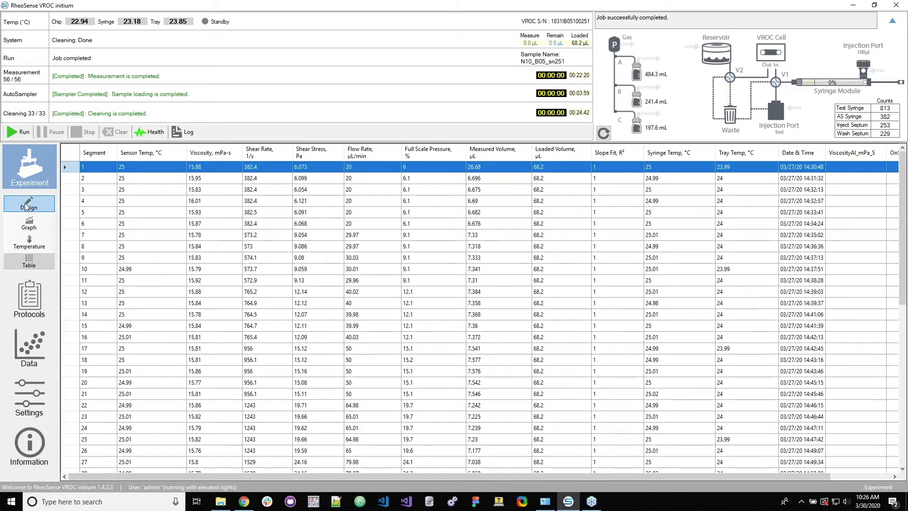
Step: Compare the Pressure vs Sensor Position graph with the slope fit values of all segments in the results table
{"action": "left_click", "coordinate": [27, 226]}
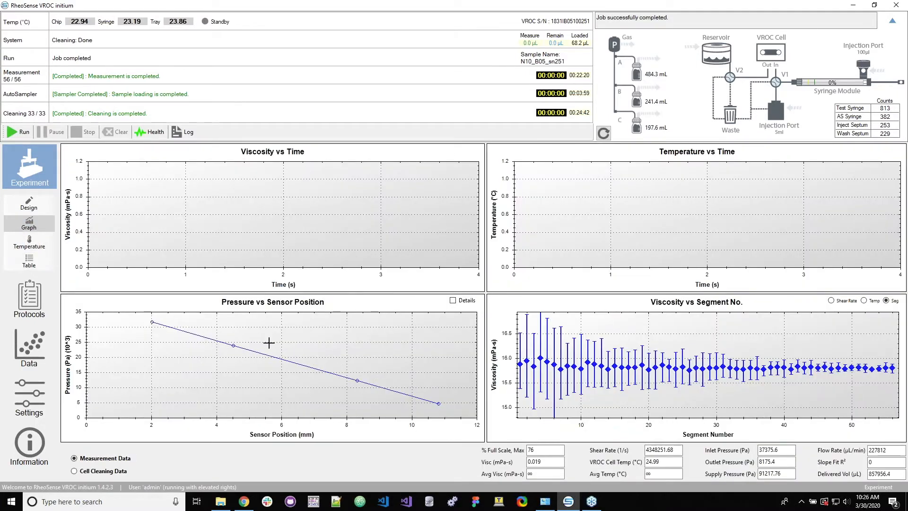
{"action": "left_click", "coordinate": [29, 265]}
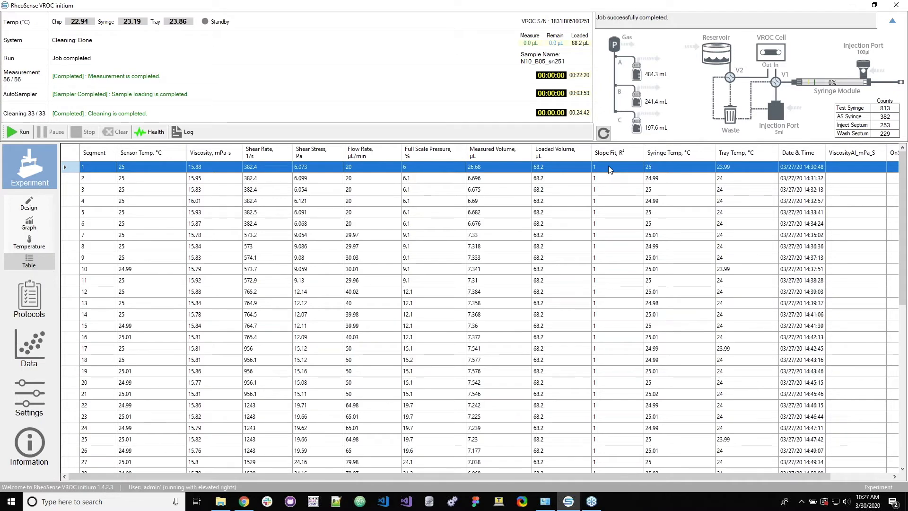
{"action": "scroll", "coordinate": [610, 169], "scroll_direction": "down", "scroll_amount": 10}
{"action": "scroll", "coordinate": [610, 184], "scroll_direction": "up", "scroll_amount": 10}
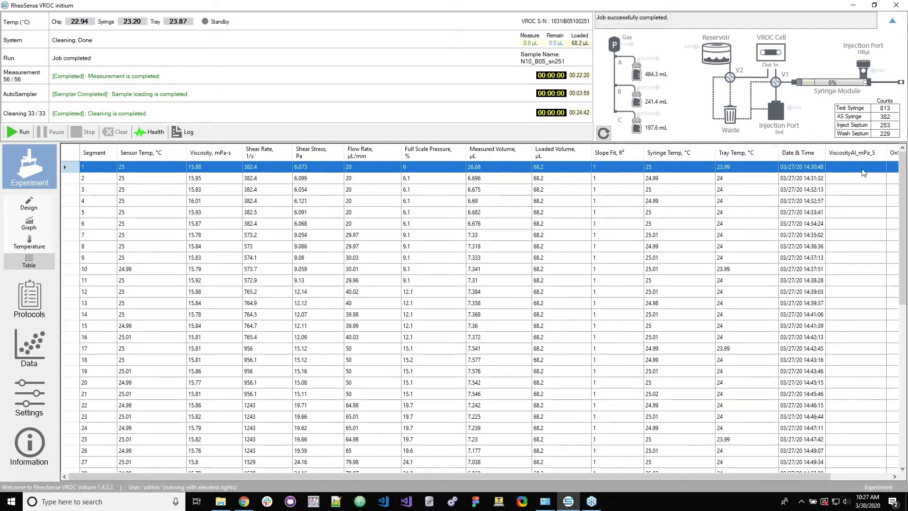
Step: Review the recipe protocol settings, including the recipe name list and the form for saving a new recipe
{"action": "left_click", "coordinate": [33, 171]}
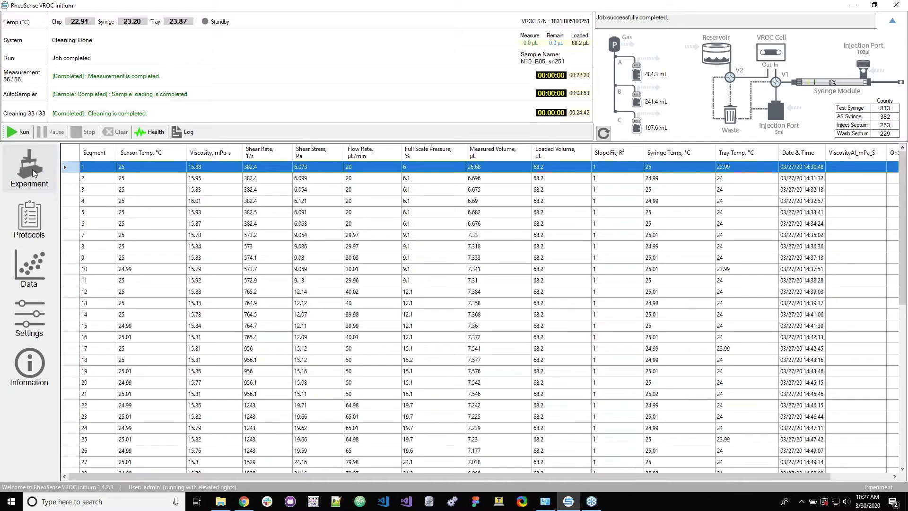
{"action": "left_click", "coordinate": [34, 222]}
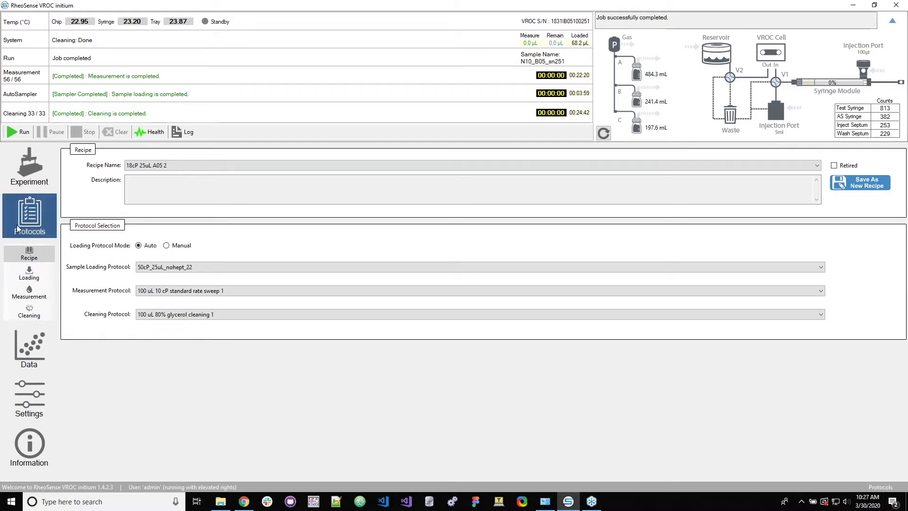
{"action": "left_click", "coordinate": [189, 167]}
{"action": "left_click", "coordinate": [188, 166]}
{"action": "left_click", "coordinate": [188, 167]}
{"action": "left_click", "coordinate": [189, 167]}
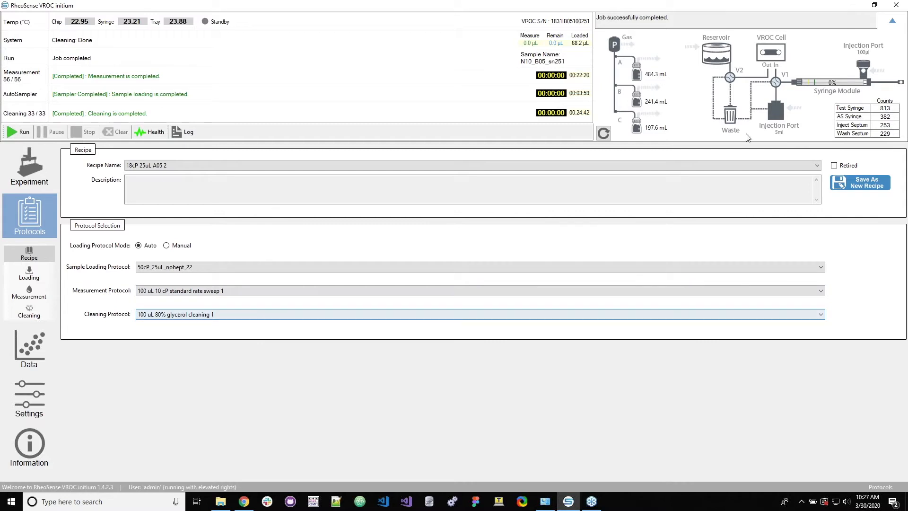
{"action": "left_click", "coordinate": [868, 190]}
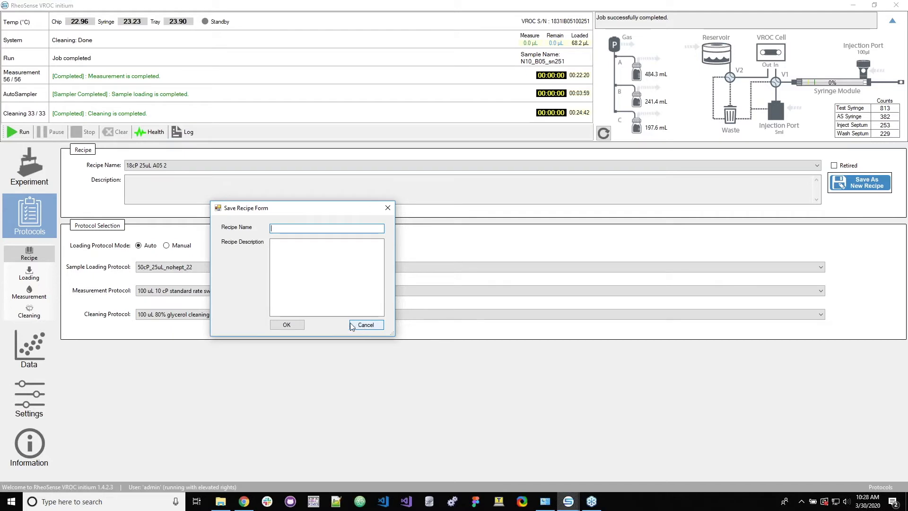
{"action": "left_click", "coordinate": [365, 325]}
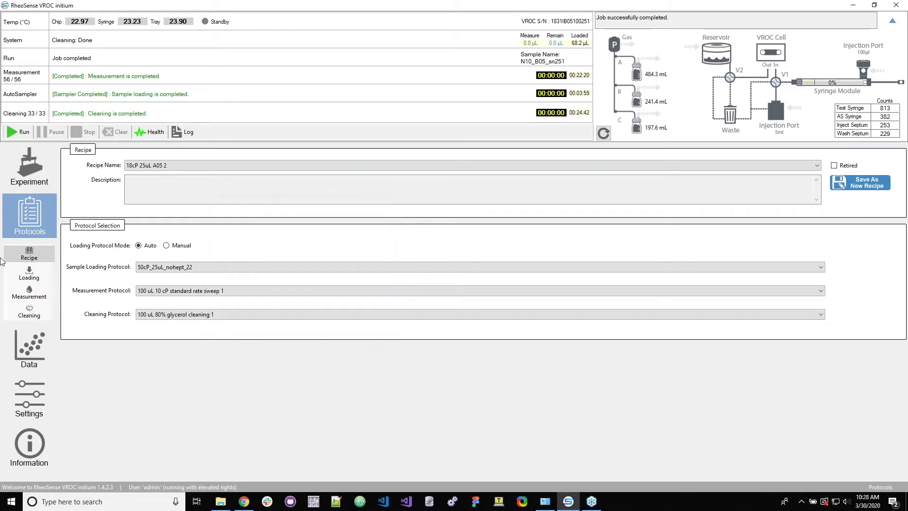
Step: Review the AutoSampler loading protocol and the cleaning protocol settings, comparing their protocol steps
{"action": "left_click", "coordinate": [29, 273]}
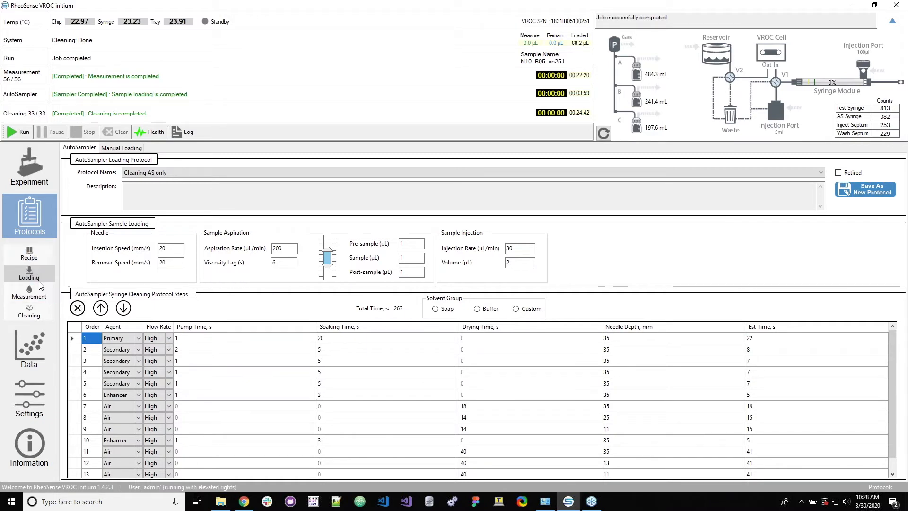
{"action": "left_click", "coordinate": [28, 315]}
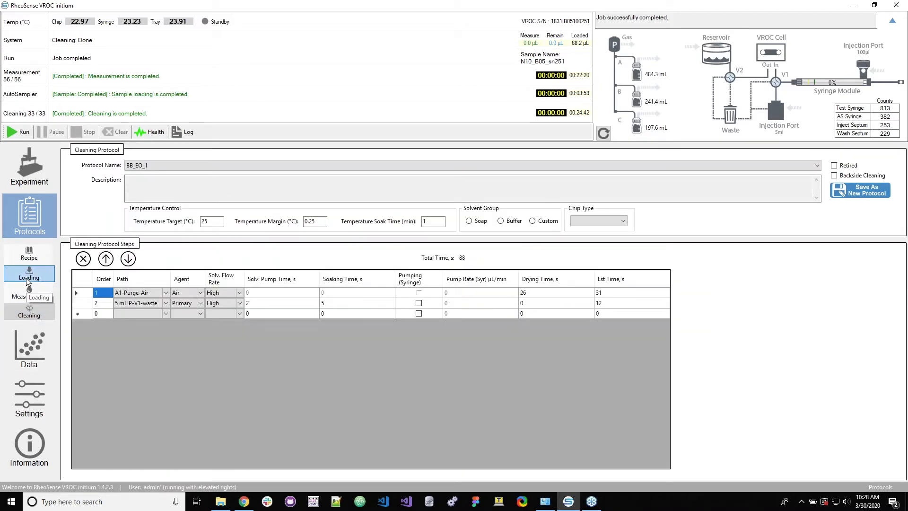
{"action": "left_click", "coordinate": [26, 277]}
{"action": "left_click", "coordinate": [29, 311]}
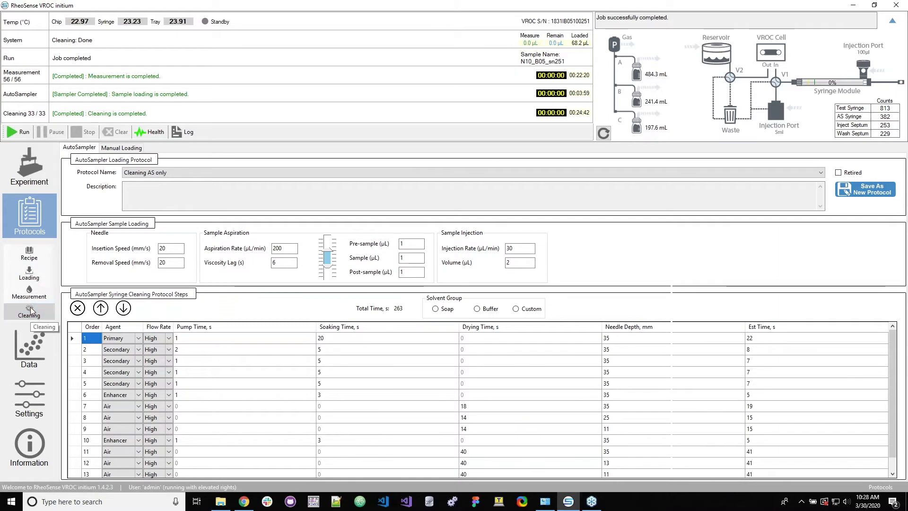
{"action": "left_click", "coordinate": [27, 276]}
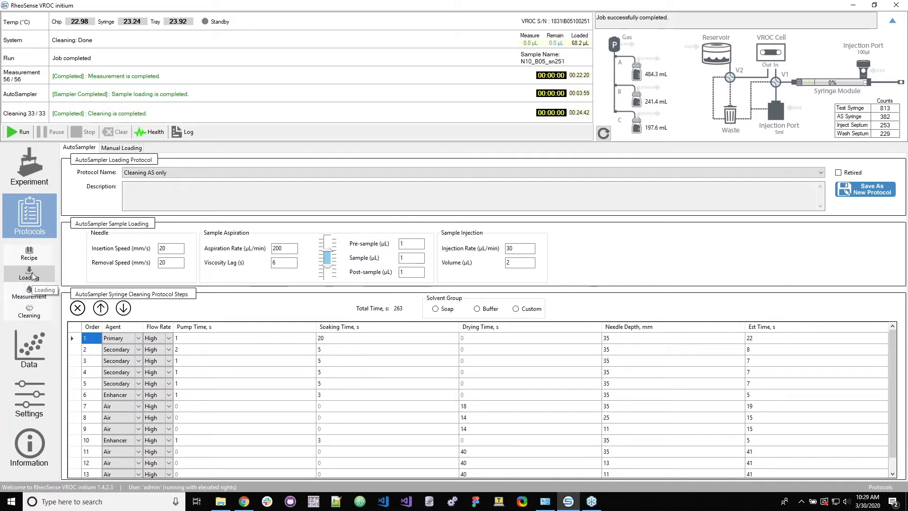
Step: Open the measurement protocol settings and review the reservoir option and sample retrieval volume of 100 uL auto 10 pts 25C
{"action": "left_click", "coordinate": [33, 297]}
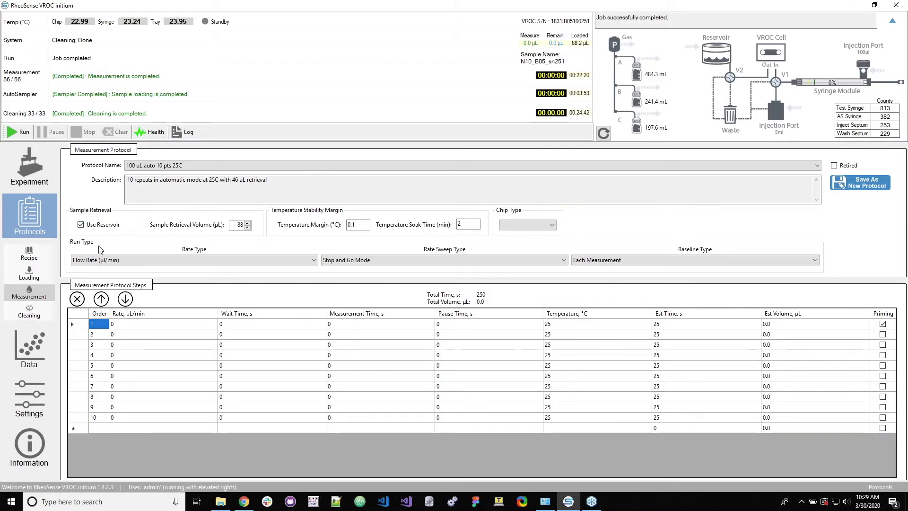
{"action": "left_click", "coordinate": [80, 224]}
{"action": "double_click", "coordinate": [245, 227]}
{"action": "left_click", "coordinate": [233, 223]}
Step: Look through the measurement protocol's chip types and rate types, choosing Flow Rate (µl/min) as the rate type
{"action": "left_click", "coordinate": [550, 226]}
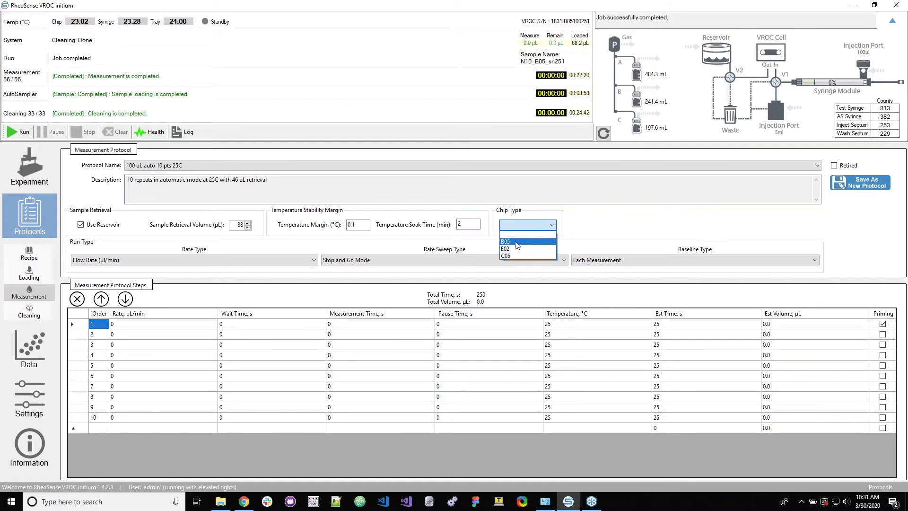
{"action": "left_click", "coordinate": [516, 243]}
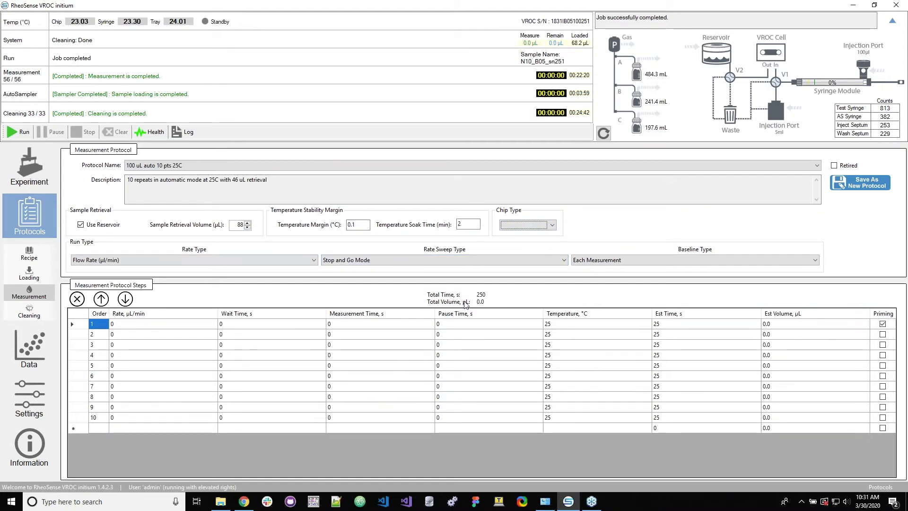
{"action": "left_click", "coordinate": [302, 255]}
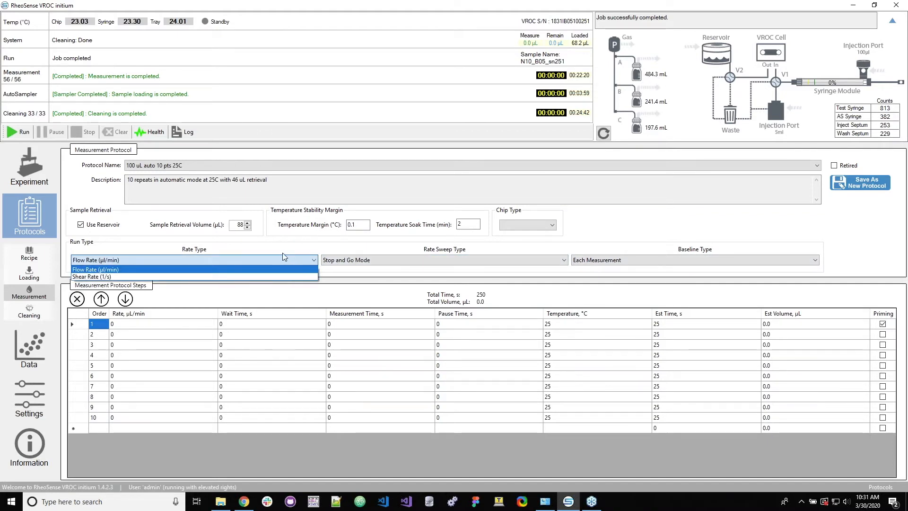
{"action": "left_click", "coordinate": [118, 270]}
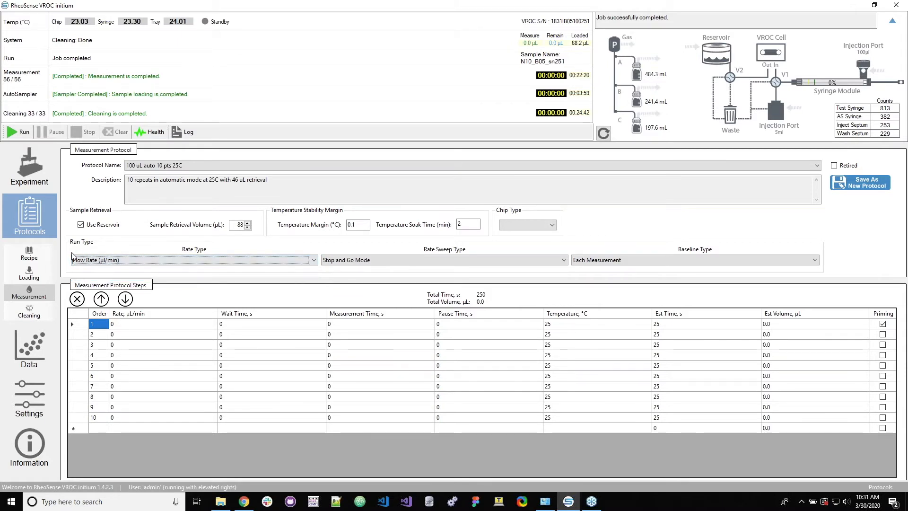
Step: Review the rate type, rate sweep type and baseline type options of the measurement protocol's run type
{"action": "left_click", "coordinate": [141, 263]}
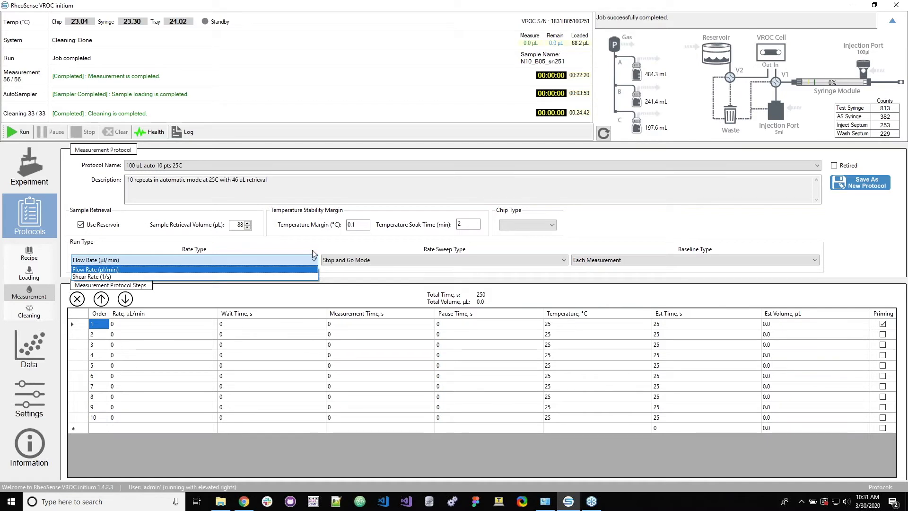
{"action": "left_click", "coordinate": [406, 263]}
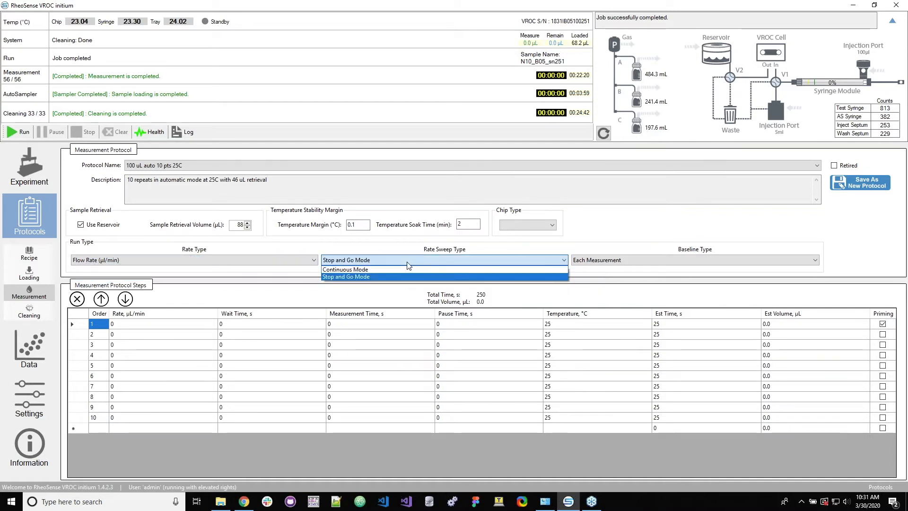
{"action": "left_click", "coordinate": [404, 249]}
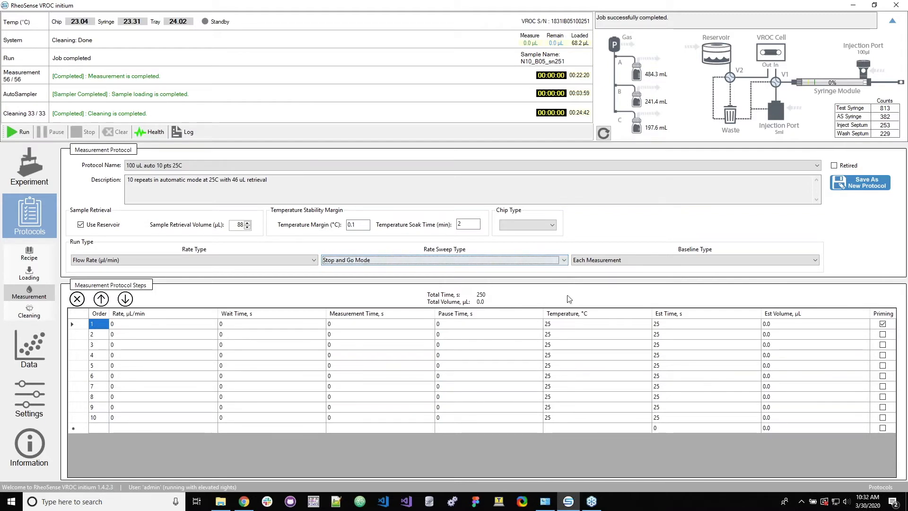
{"action": "left_click", "coordinate": [614, 261]}
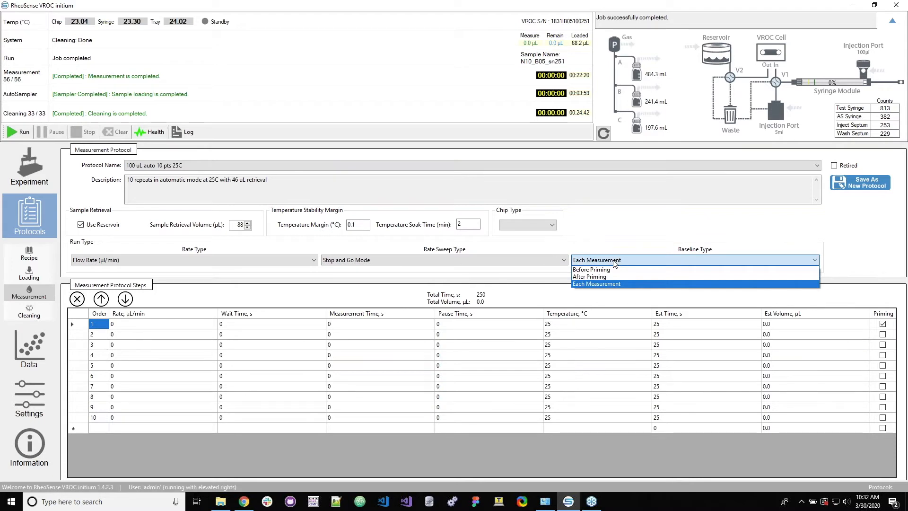
{"action": "left_click", "coordinate": [614, 260]}
{"action": "left_click", "coordinate": [614, 261]}
{"action": "left_click", "coordinate": [614, 261]}
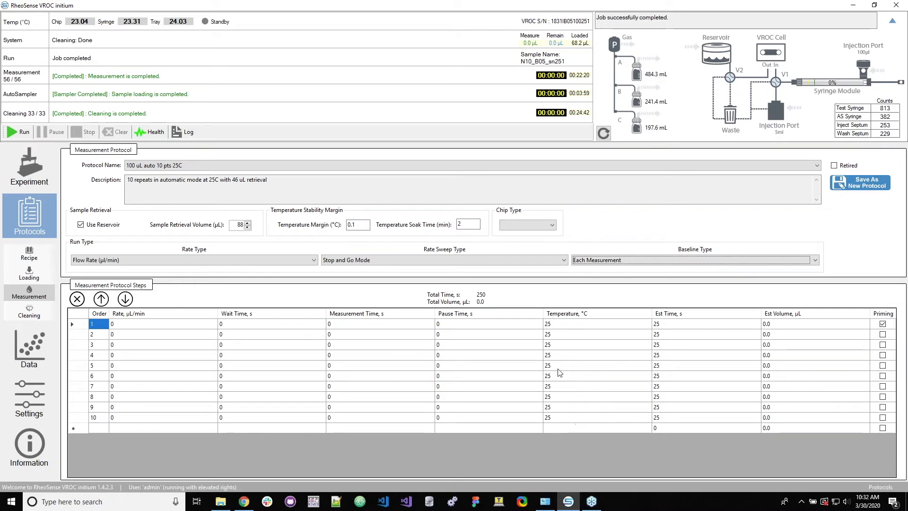
Step: Examine the rate, wait time, measurement time and pause time fields of the first measurement protocol step
{"action": "left_click", "coordinate": [136, 333]}
{"action": "left_click", "coordinate": [146, 323]}
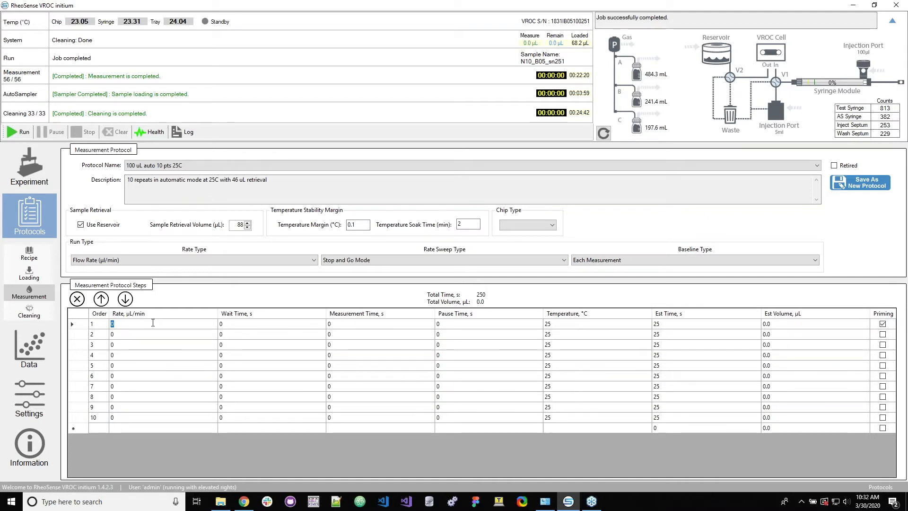
{"action": "left_click", "coordinate": [230, 323]}
{"action": "left_click", "coordinate": [199, 325]}
{"action": "left_click", "coordinate": [240, 327]}
{"action": "left_click", "coordinate": [350, 328]}
{"action": "left_click", "coordinate": [457, 325]}
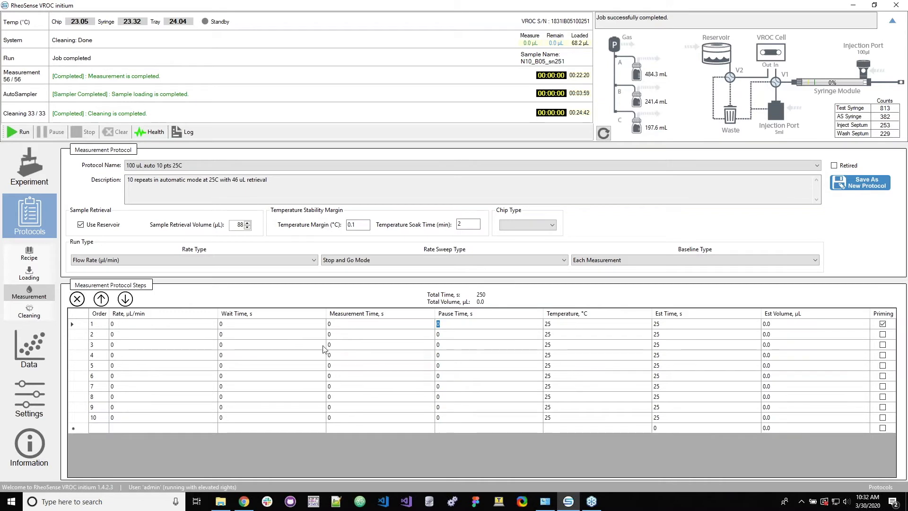
{"action": "left_click", "coordinate": [174, 325]}
{"action": "left_click", "coordinate": [224, 329]}
{"action": "left_click", "coordinate": [355, 324]}
{"action": "left_click", "coordinate": [459, 325]}
{"action": "left_click", "coordinate": [129, 325]}
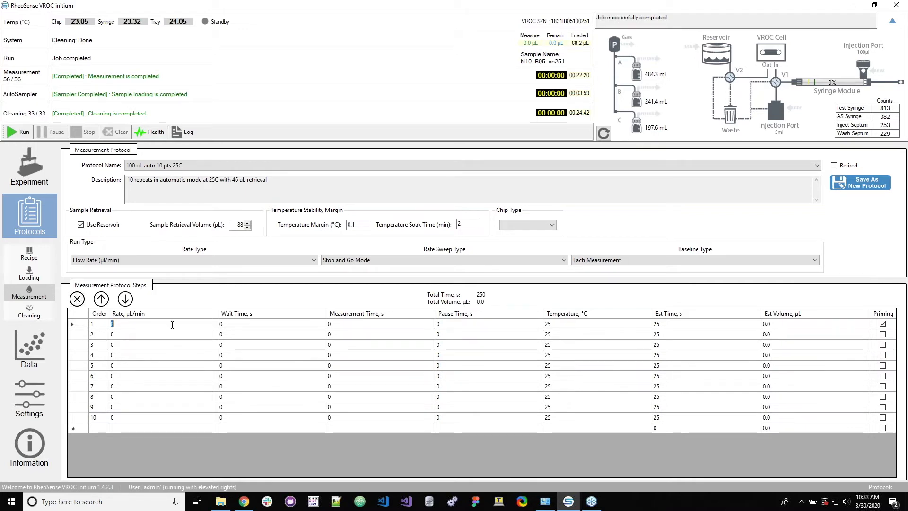
{"action": "left_click", "coordinate": [234, 326]}
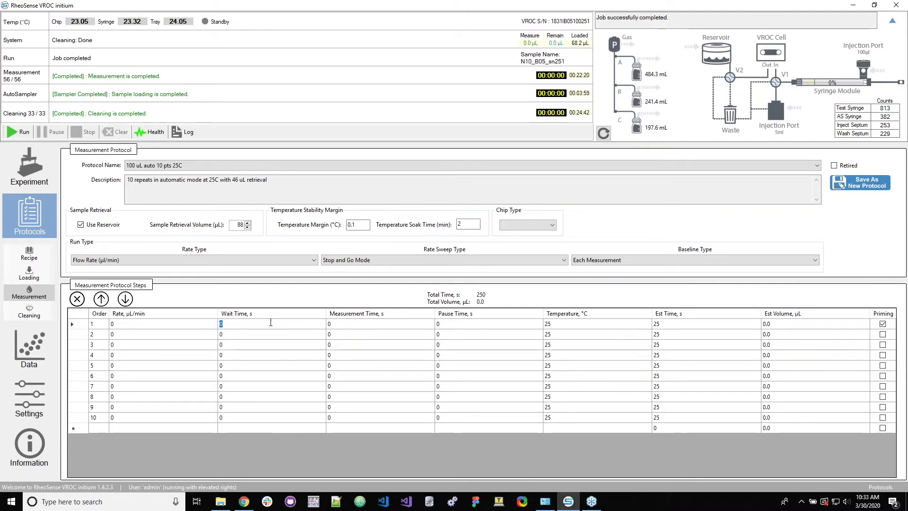
{"action": "left_click", "coordinate": [343, 324]}
{"action": "left_click", "coordinate": [128, 325]}
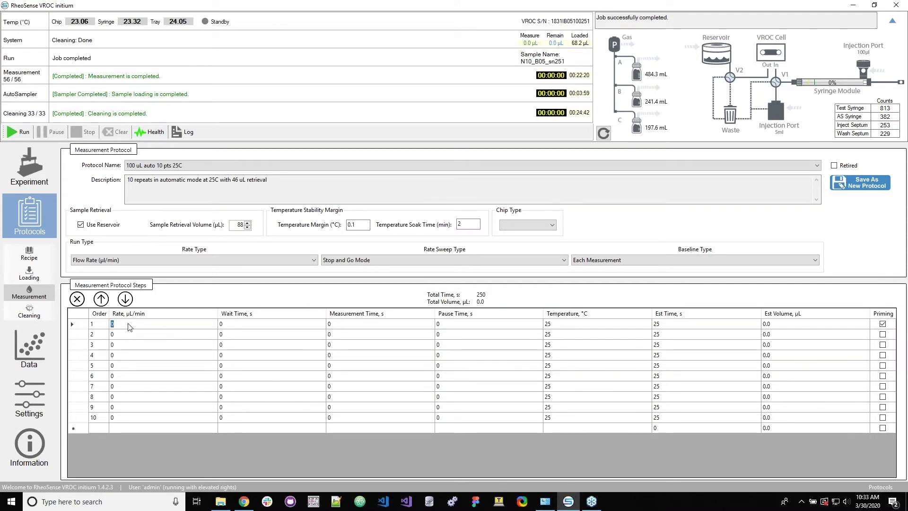
{"action": "left_click", "coordinate": [235, 327]}
{"action": "left_click", "coordinate": [339, 327]}
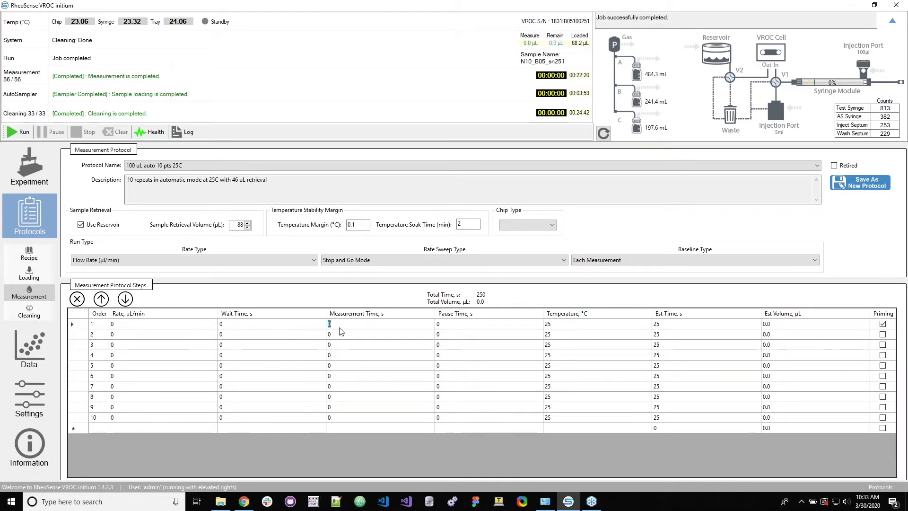
{"action": "left_click", "coordinate": [442, 324]}
{"action": "left_click", "coordinate": [160, 325]}
Step: Examine the temperature, estimated time, estimated volume and priming settings of the first measurement protocol step
{"action": "left_click", "coordinate": [570, 324]}
{"action": "left_click", "coordinate": [682, 325]}
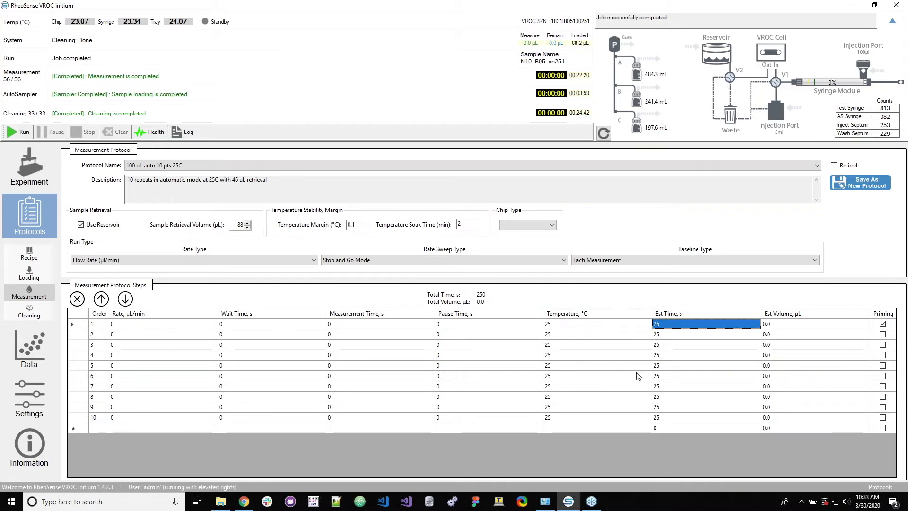
{"action": "left_click", "coordinate": [780, 327]}
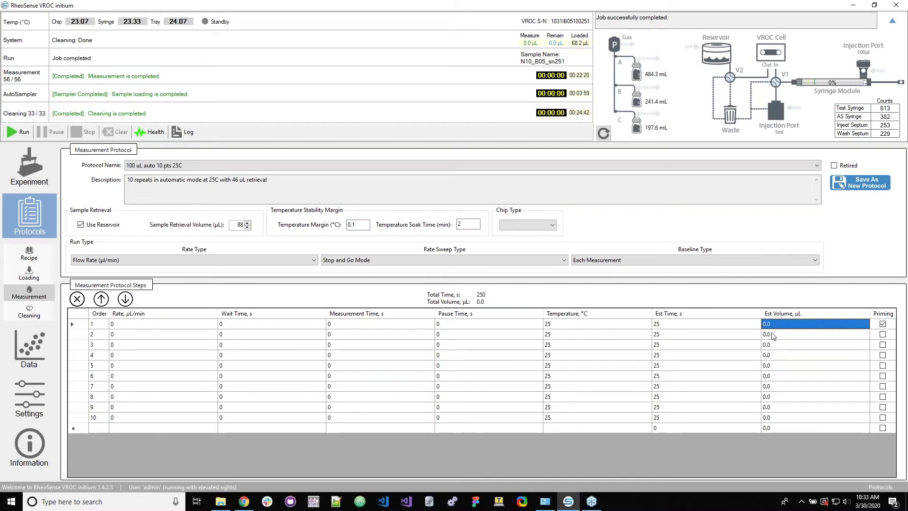
{"action": "left_click", "coordinate": [882, 324]}
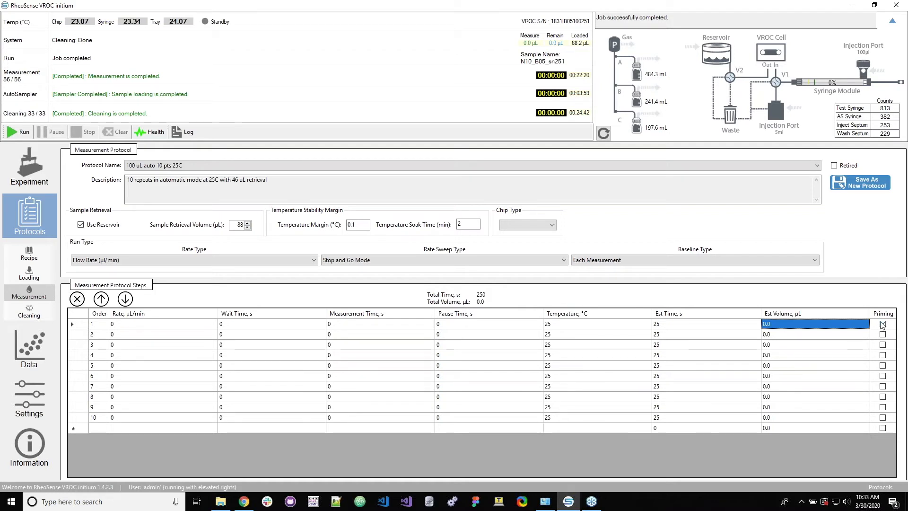
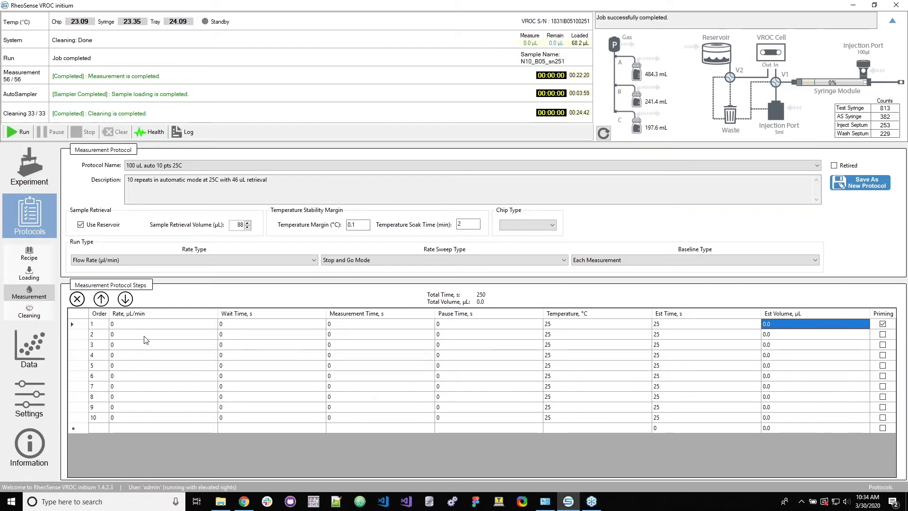
Step: Set the second protocol step's rate to 500 µL/min and wait time to 10 s, and check its estimated volume
{"action": "left_click", "coordinate": [789, 337]}
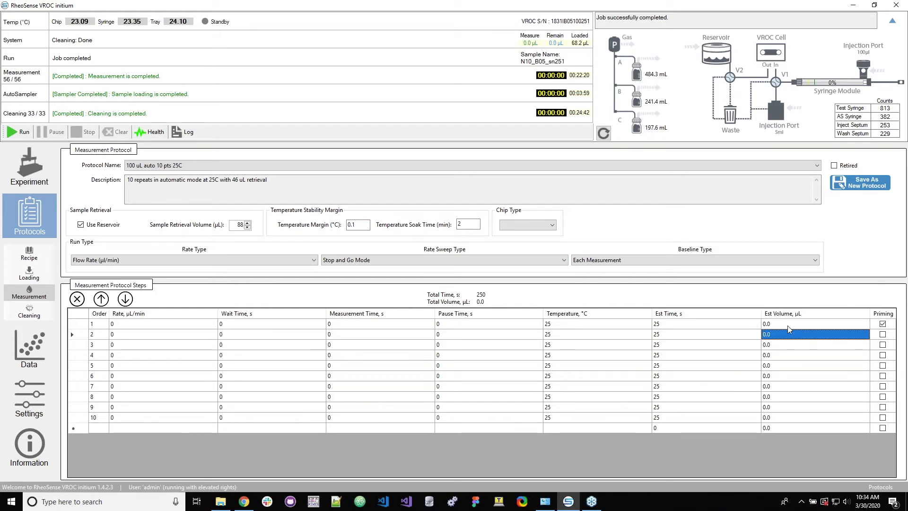
{"action": "left_click", "coordinate": [147, 336]}
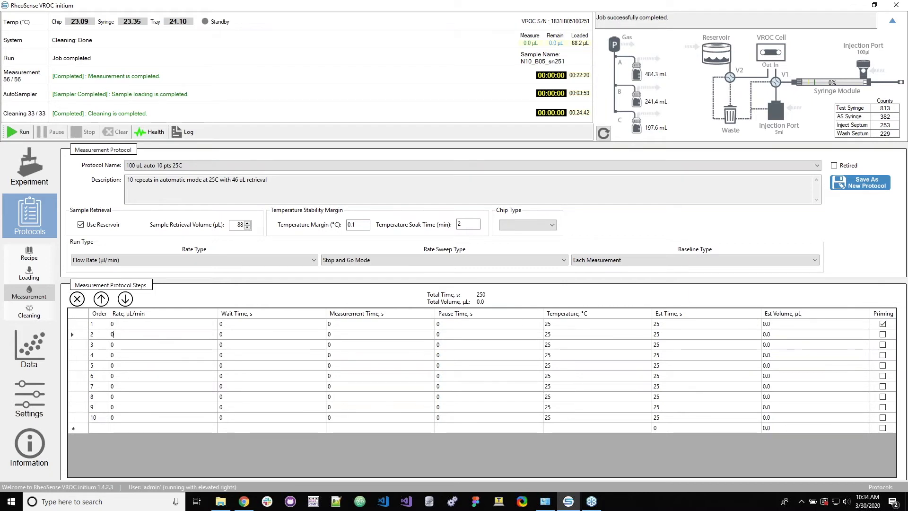
{"action": "type", "text": "500"}
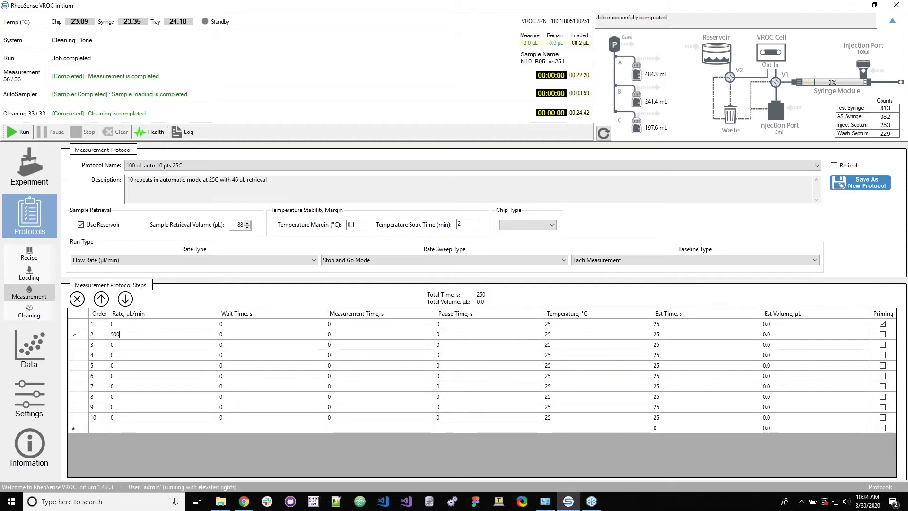
{"action": "left_click", "coordinate": [235, 335]}
{"action": "type", "text": "1"}
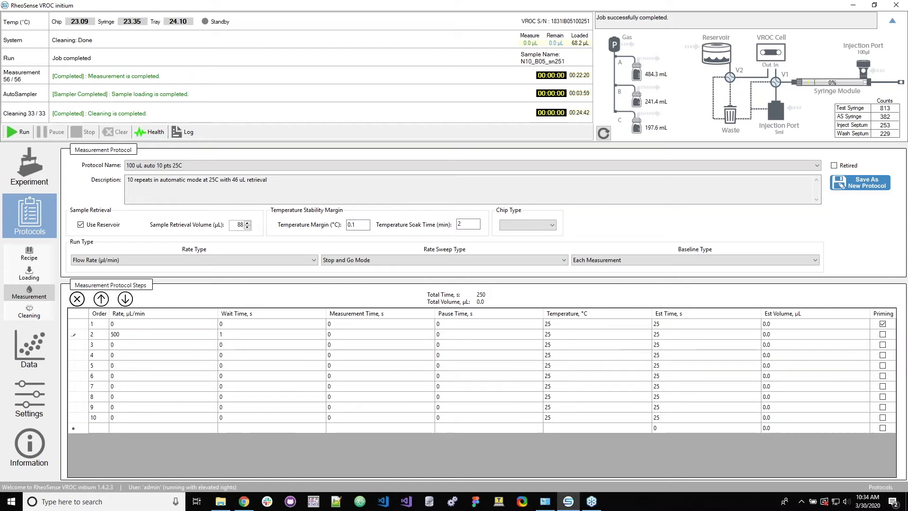
{"action": "key", "text": "Return"}
{"action": "left_click", "coordinate": [864, 337]}
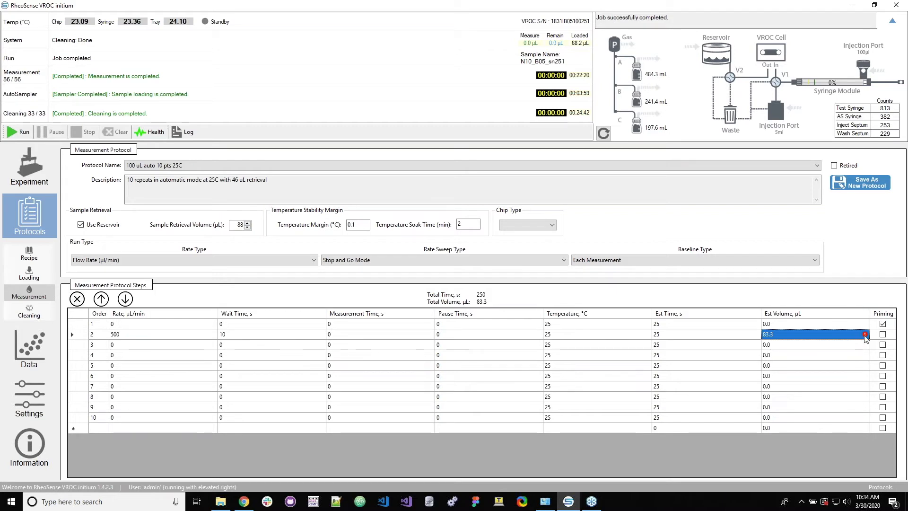
{"action": "mouse_move", "coordinate": [865, 336]}
Step: Set the second protocol step's wait time to 4 s and measurement time to 2 s, and recheck its estimated volume
{"action": "left_click", "coordinate": [336, 337]}
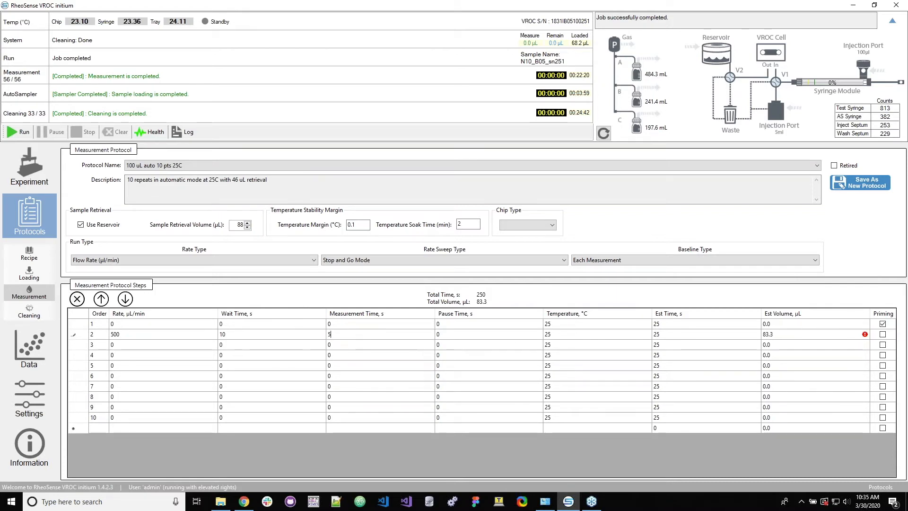
{"action": "key", "text": "Return"}
{"action": "left_click", "coordinate": [442, 334]}
{"action": "left_click", "coordinate": [240, 336]}
{"action": "type", "text": "4"}
{"action": "key", "text": "Tab"}
{"action": "key", "text": "Up"}
{"action": "left_click", "coordinate": [240, 335]}
{"action": "left_click", "coordinate": [782, 339]}
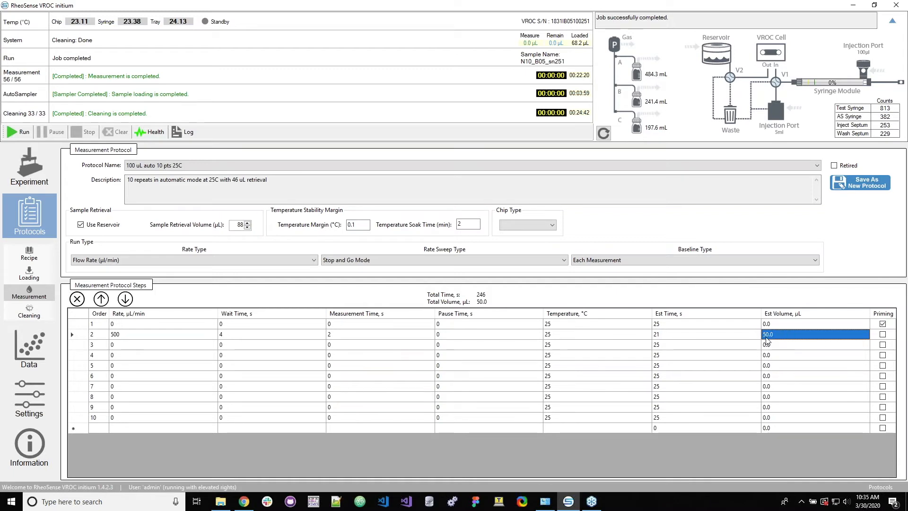
Step: Set the first protocol step's rate to 500 µL/min, wait time to 4 s and measurement time to 2 s
{"action": "left_click", "coordinate": [129, 325]}
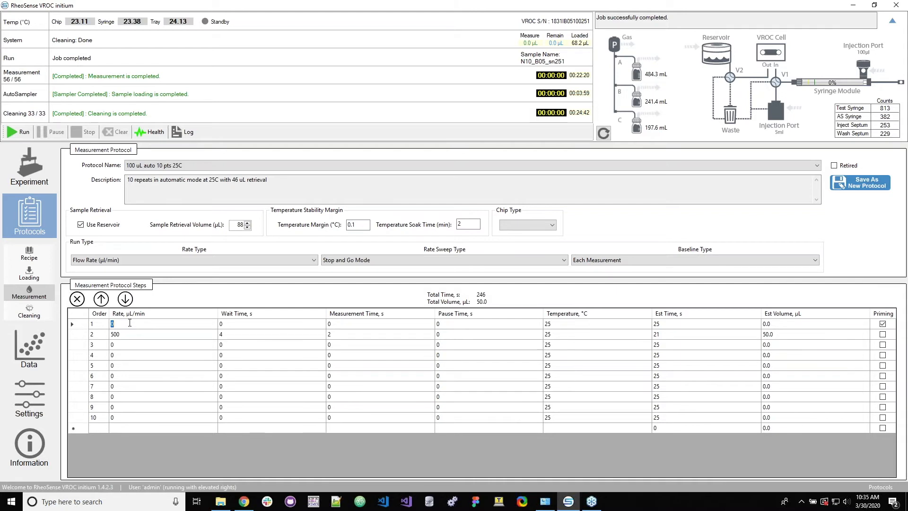
{"action": "type", "text": "500"}
{"action": "left_click", "coordinate": [240, 323]}
{"action": "left_click", "coordinate": [339, 325]}
{"action": "type", "text": "2"}
{"action": "left_click", "coordinate": [383, 337]}
Step: View the form for saving the measurement settings as a new protocol, and close it without saving
{"action": "left_click", "coordinate": [140, 337]}
{"action": "left_click", "coordinate": [859, 183]}
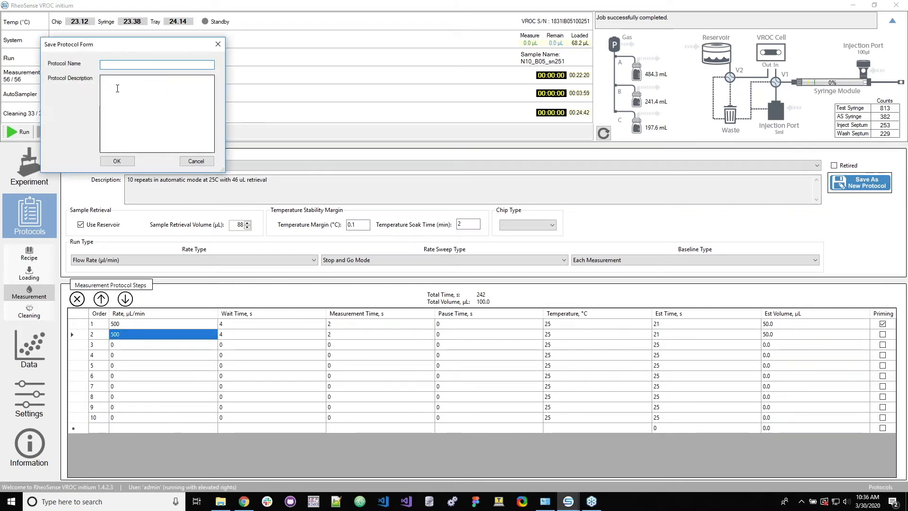
{"action": "left_click", "coordinate": [195, 161]}
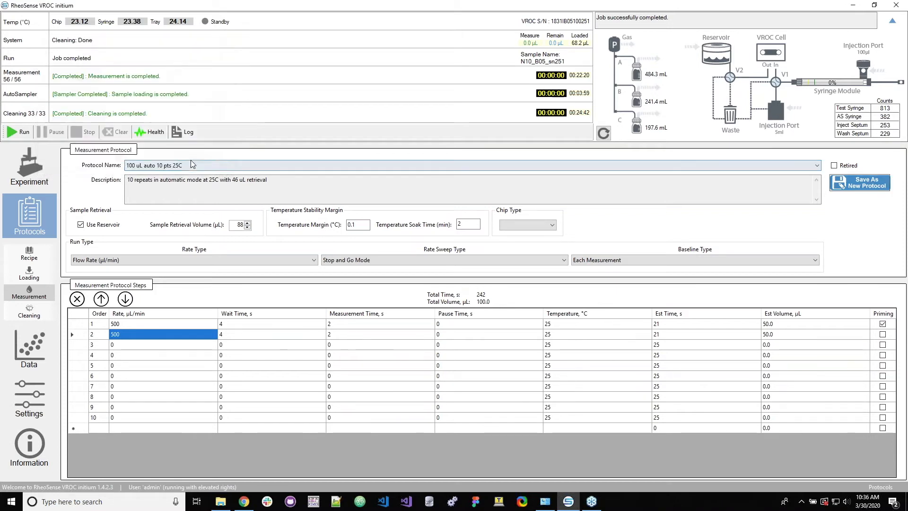
Step: Open the data selection table and look through the measured runs and segments of the past jobs
{"action": "left_click", "coordinate": [33, 349]}
{"action": "left_click", "coordinate": [33, 348]}
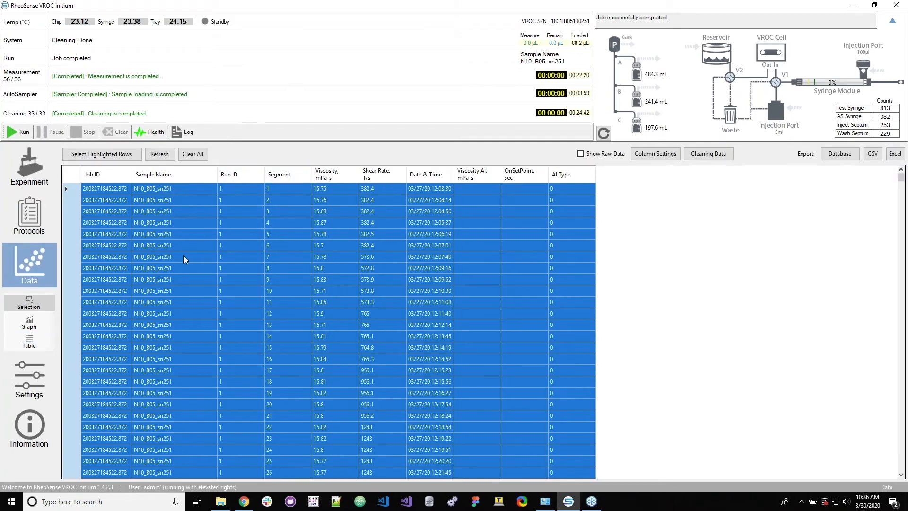
{"action": "scroll", "coordinate": [192, 242], "scroll_direction": "down", "scroll_amount": 20}
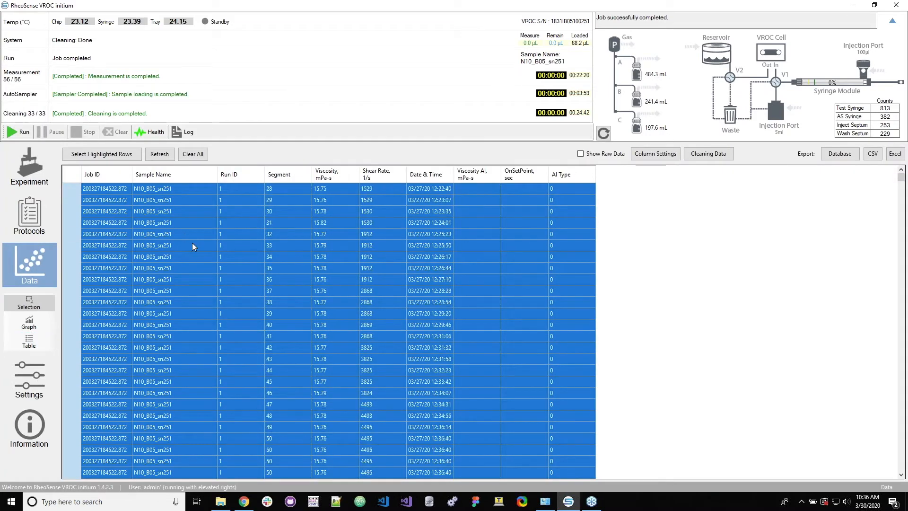
{"action": "scroll", "coordinate": [186, 231], "scroll_direction": "up", "scroll_amount": 5}
{"action": "scroll", "coordinate": [185, 232], "scroll_direction": "up", "scroll_amount": 1}
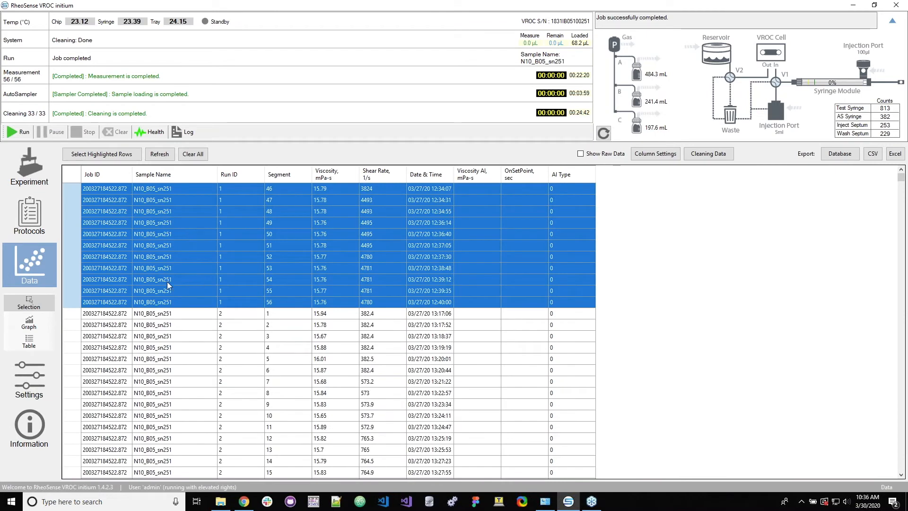
{"action": "scroll", "coordinate": [161, 278], "scroll_direction": "up", "scroll_amount": 15}
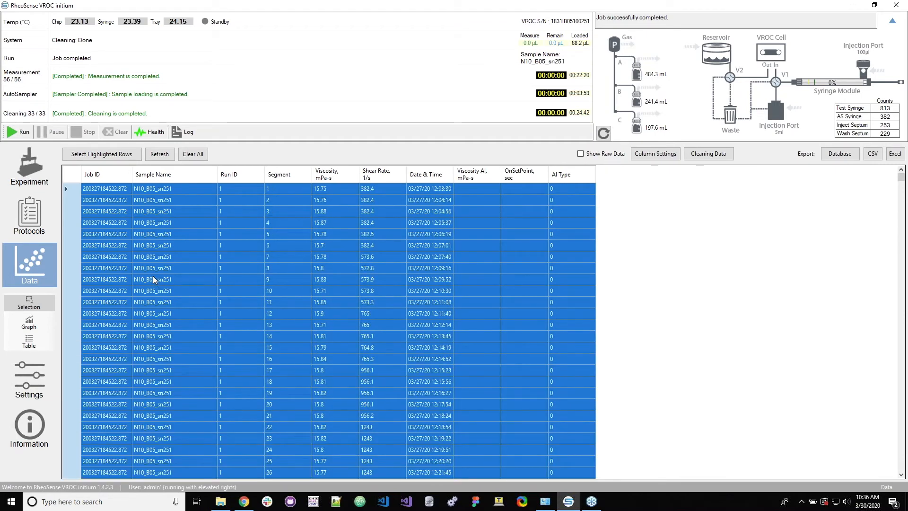
{"action": "scroll", "coordinate": [124, 203], "scroll_direction": "down", "scroll_amount": 16}
{"action": "scroll", "coordinate": [123, 202], "scroll_direction": "up", "scroll_amount": 6}
{"action": "scroll", "coordinate": [124, 201], "scroll_direction": "up", "scroll_amount": 1}
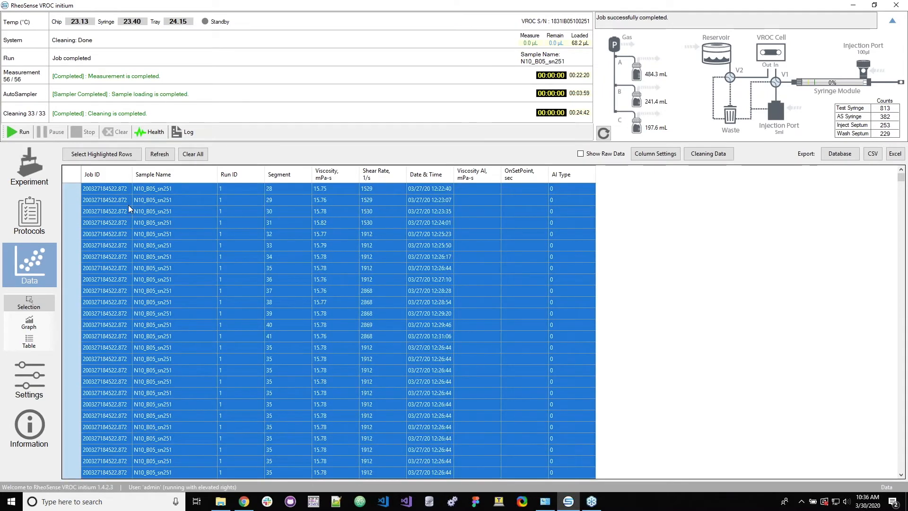
{"action": "scroll", "coordinate": [128, 207], "scroll_direction": "down", "scroll_amount": 19}
{"action": "scroll", "coordinate": [129, 207], "scroll_direction": "down", "scroll_amount": 16}
{"action": "scroll", "coordinate": [128, 207], "scroll_direction": "down", "scroll_amount": 18}
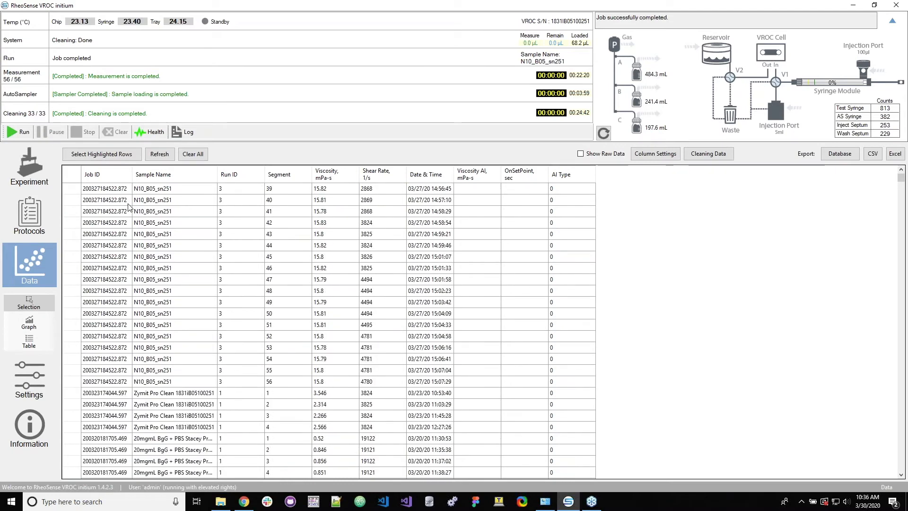
{"action": "scroll", "coordinate": [128, 207], "scroll_direction": "down", "scroll_amount": 18}
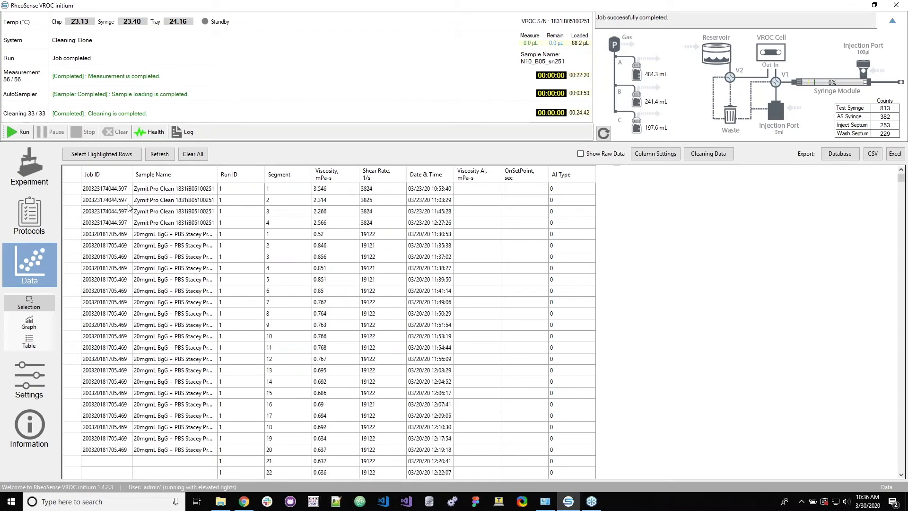
{"action": "scroll", "coordinate": [128, 207], "scroll_direction": "up", "scroll_amount": 20}
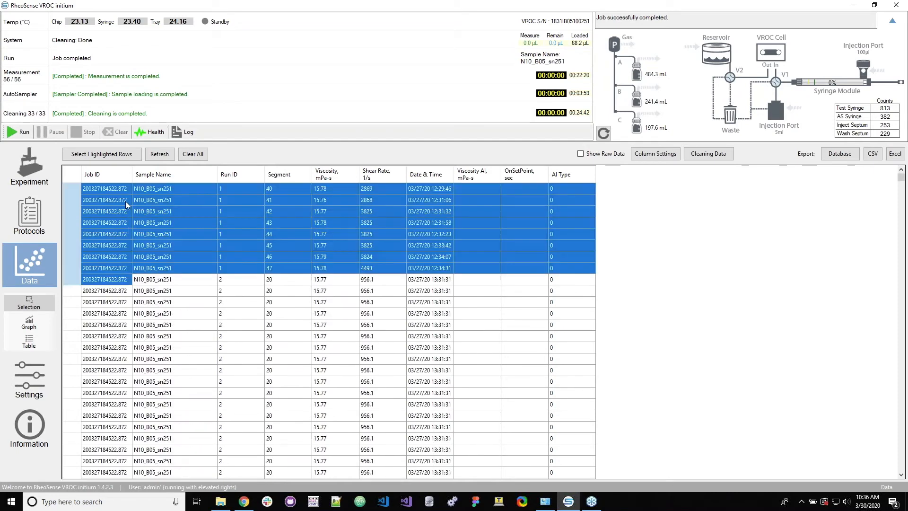
{"action": "scroll", "coordinate": [126, 203], "scroll_direction": "up", "scroll_amount": 13}
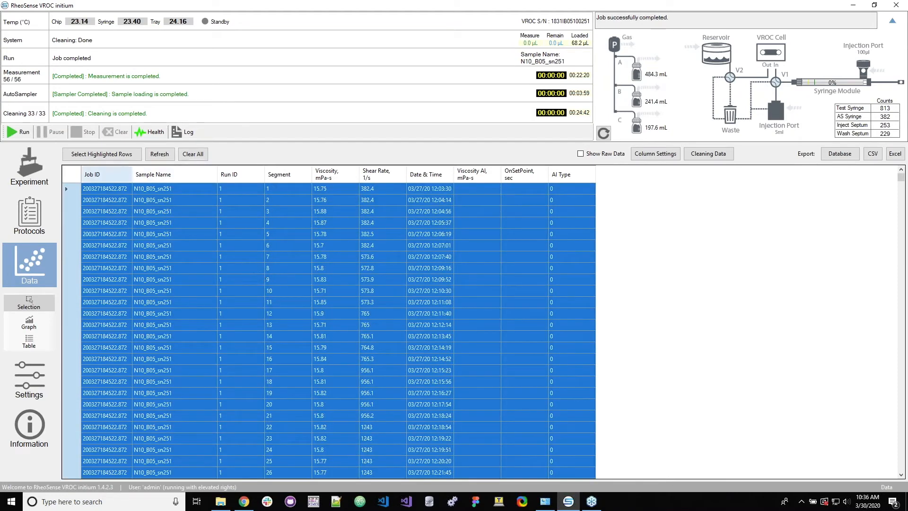
Step: Clear the current data selection, highlight runs 1 and 2 of the N10_B05_sn251 job, and select the highlighted rows
{"action": "left_click", "coordinate": [187, 159]}
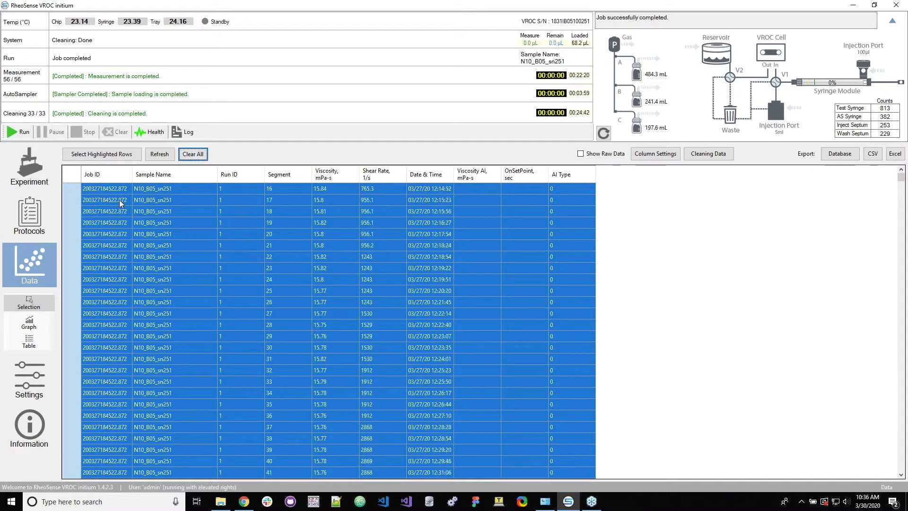
{"action": "scroll", "coordinate": [117, 201], "scroll_direction": "down", "scroll_amount": 18}
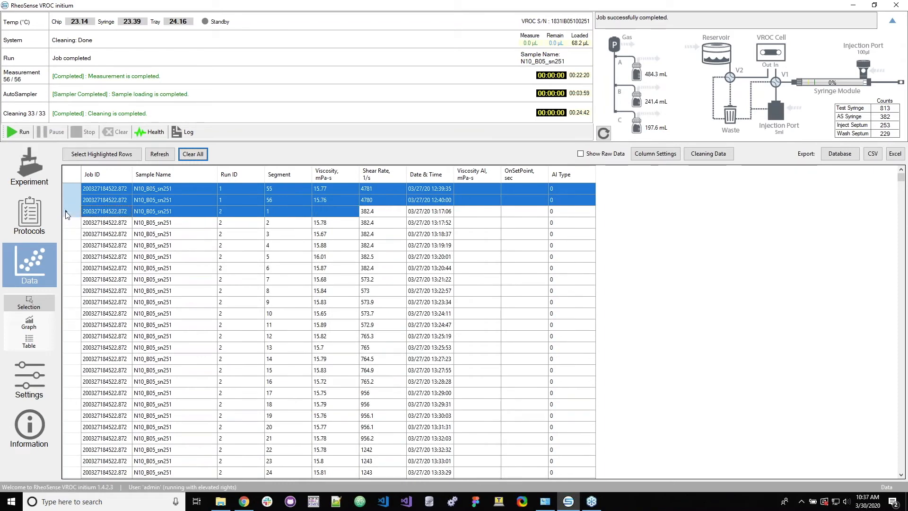
{"action": "left_click", "coordinate": [66, 212], "text": "ctrl"}
{"action": "scroll", "coordinate": [83, 212], "scroll_direction": "up", "scroll_amount": 5}
{"action": "scroll", "coordinate": [83, 212], "scroll_direction": "up", "scroll_amount": 1}
{"action": "scroll", "coordinate": [174, 275], "scroll_direction": "up", "scroll_amount": 12}
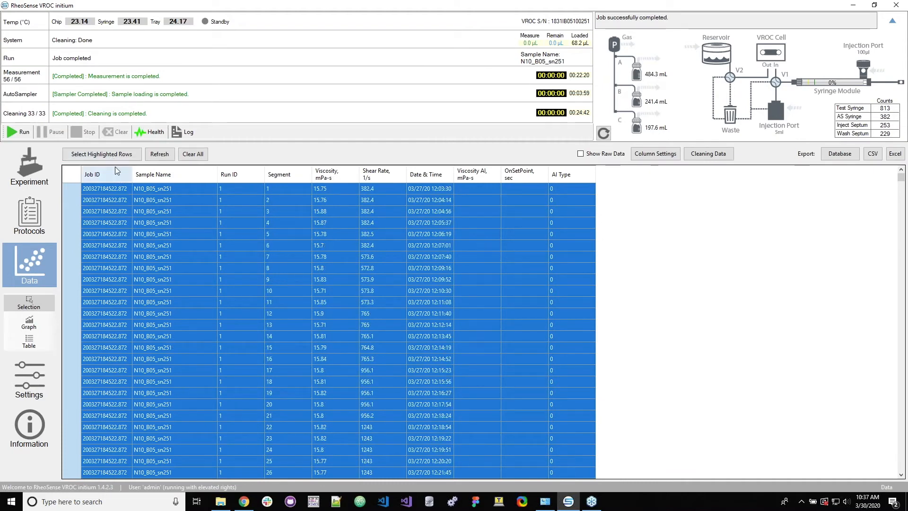
{"action": "left_click", "coordinate": [108, 154]}
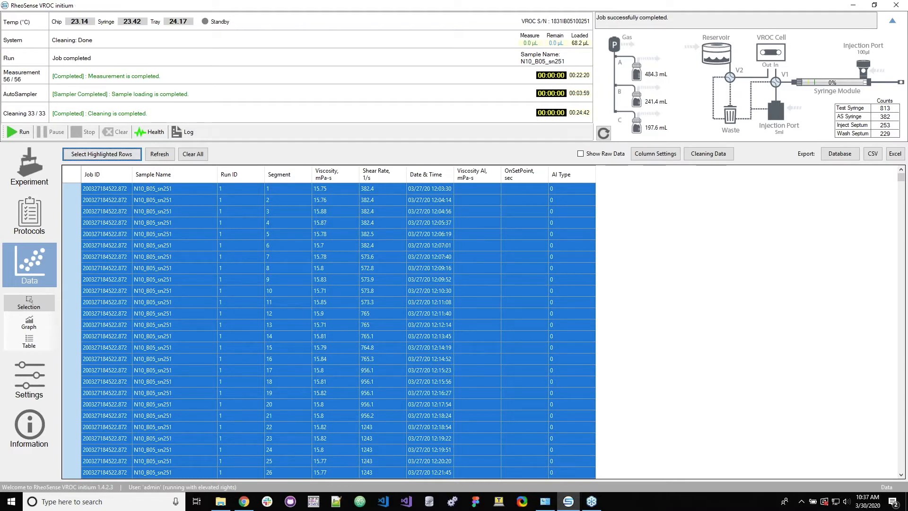
Step: View the graphs of the selected past data and compare them with the graph layout of the current experiment
{"action": "left_click", "coordinate": [33, 331]}
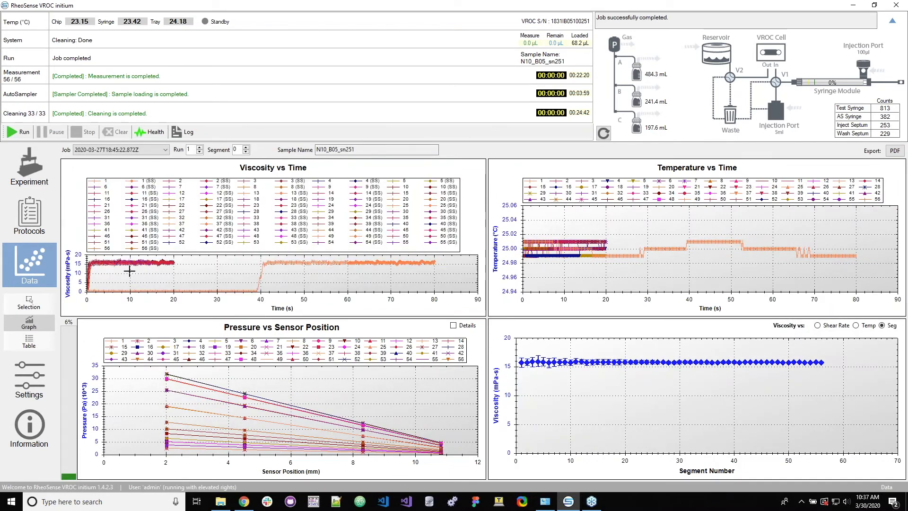
{"action": "left_click", "coordinate": [44, 180]}
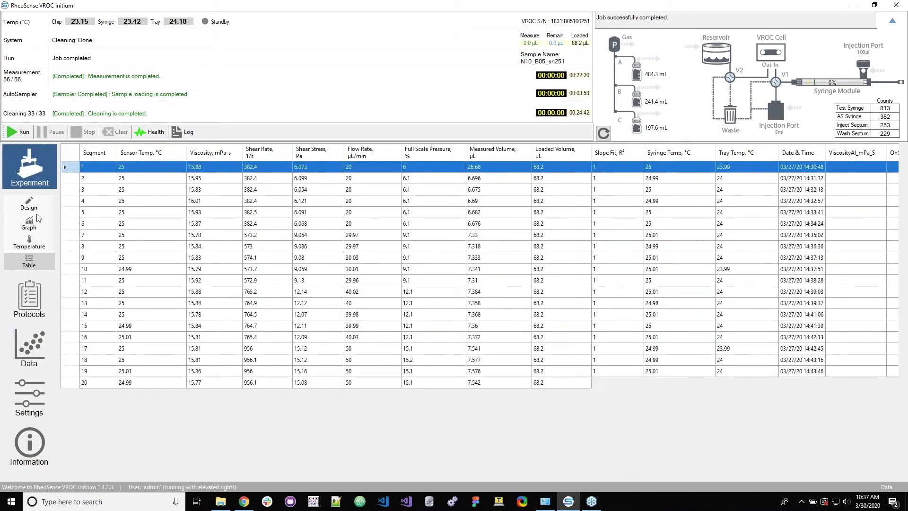
{"action": "left_click", "coordinate": [29, 225]}
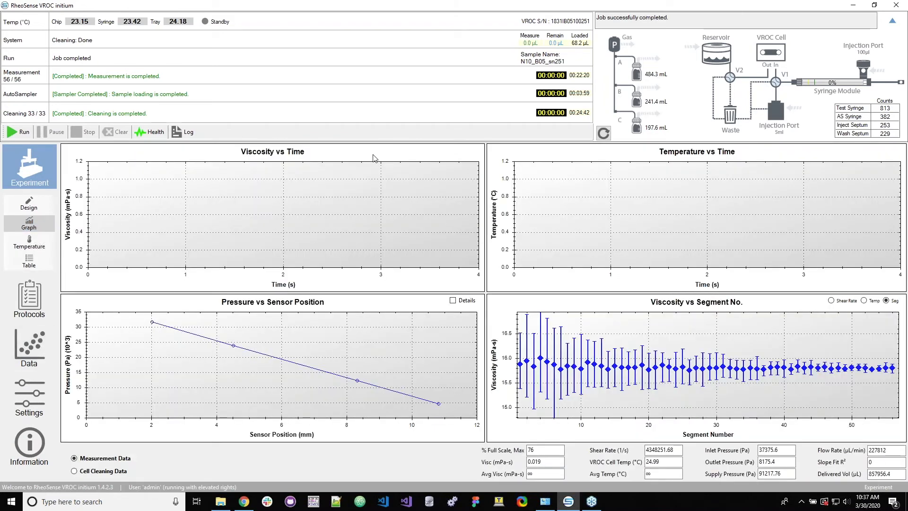
{"action": "left_click", "coordinate": [31, 350]}
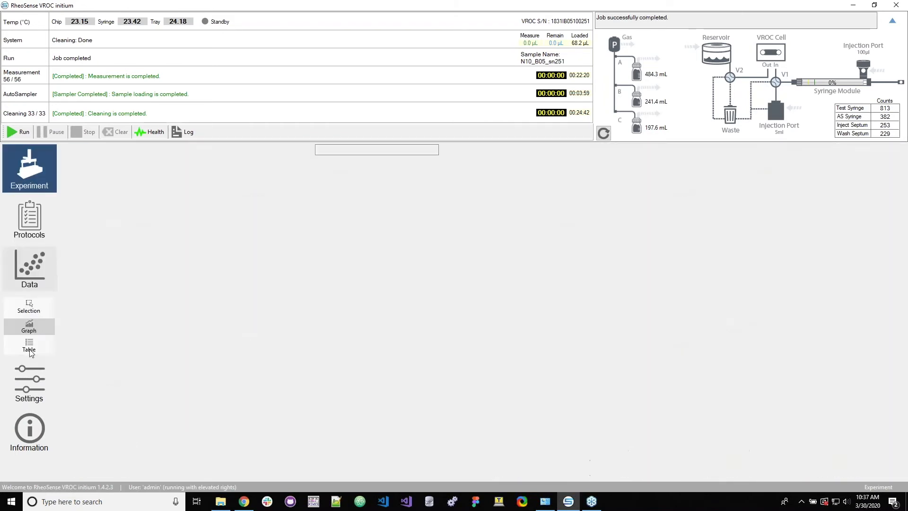
{"action": "left_click", "coordinate": [40, 326]}
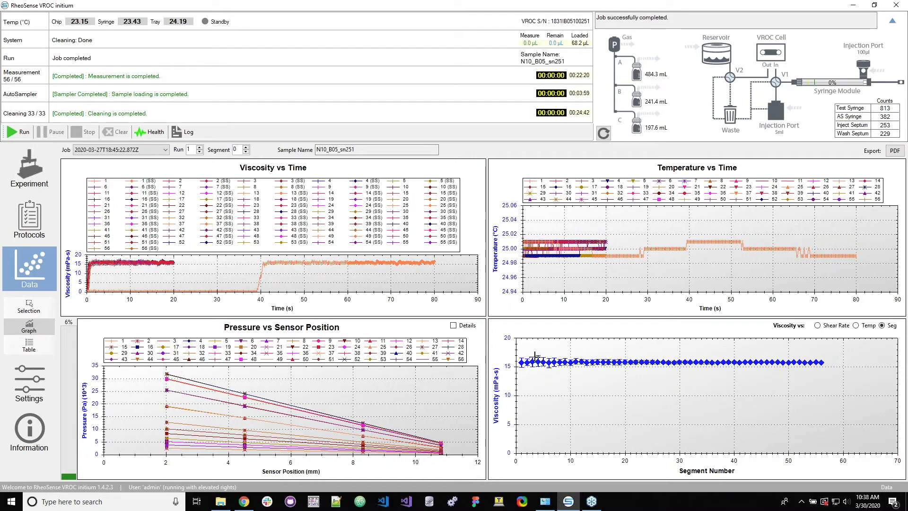
Step: Zoom in on the viscosity-versus-segment error bars, and plot viscosity against temperature with the scale reset to default
{"action": "left_click_drag", "start_coordinate": [840, 374], "coordinate": [506, 348]}
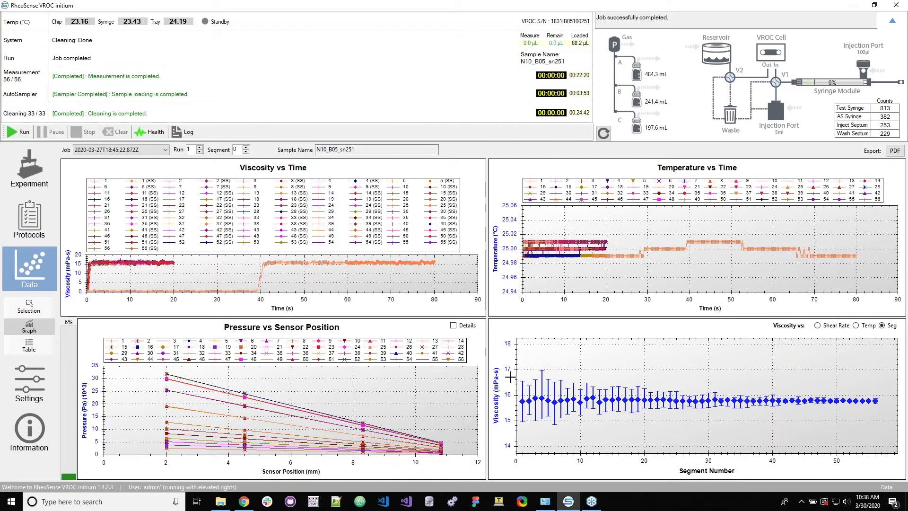
{"action": "left_click_drag", "start_coordinate": [883, 419], "coordinate": [510, 377]}
{"action": "left_click", "coordinate": [856, 325]}
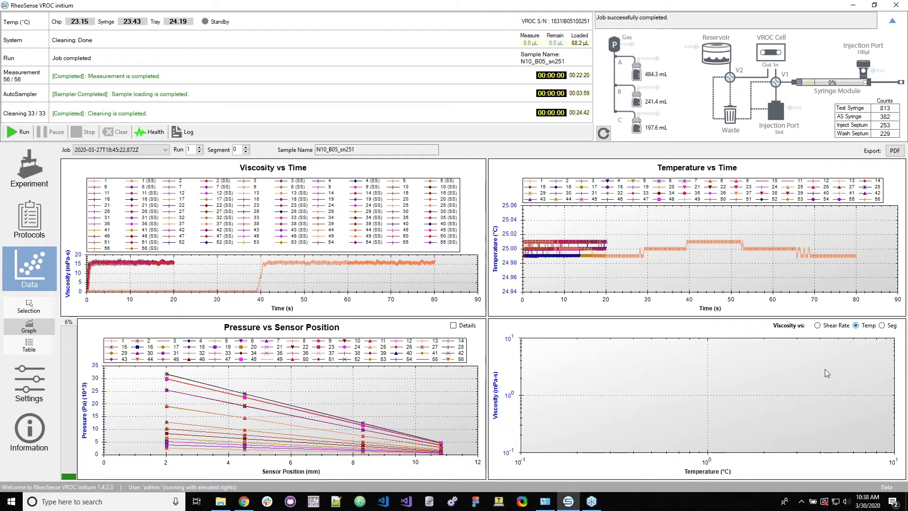
{"action": "right_click", "coordinate": [633, 403]}
{"action": "left_click", "coordinate": [665, 479]}
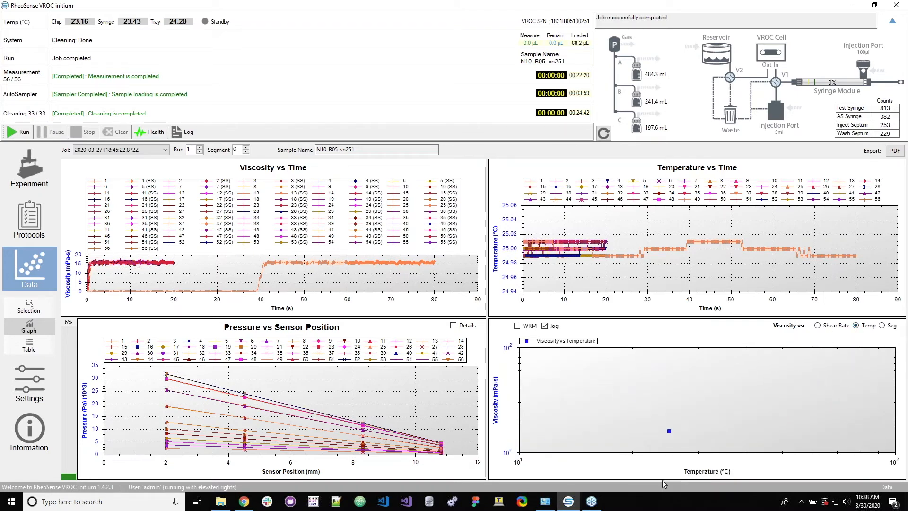
{"action": "left_click_drag", "start_coordinate": [657, 424], "coordinate": [684, 442]}
{"action": "left_click_drag", "start_coordinate": [664, 373], "coordinate": [692, 398]}
{"action": "left_click_drag", "start_coordinate": [627, 385], "coordinate": [688, 423]}
Step: Plot viscosity against shear rate, zoom in on its data points, and return to the plot by segment number
{"action": "left_click", "coordinate": [817, 325]}
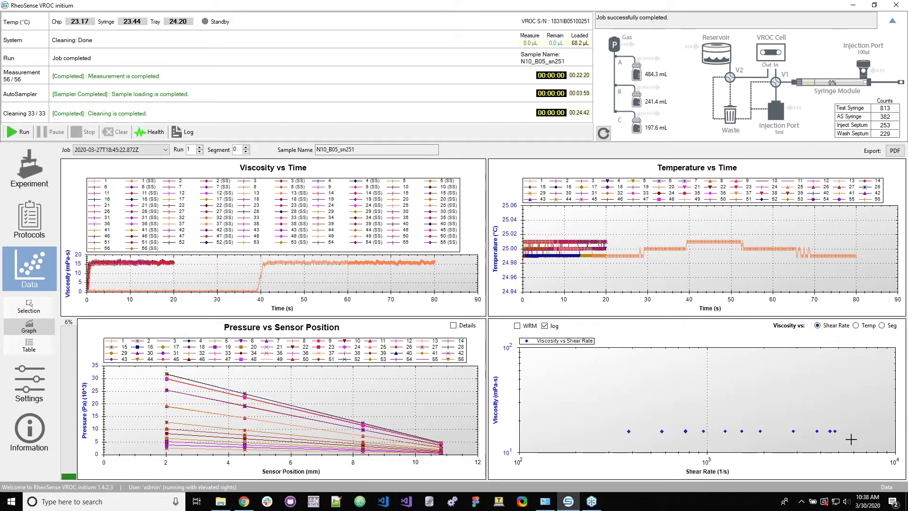
{"action": "left_click_drag", "start_coordinate": [602, 415], "coordinate": [851, 439]}
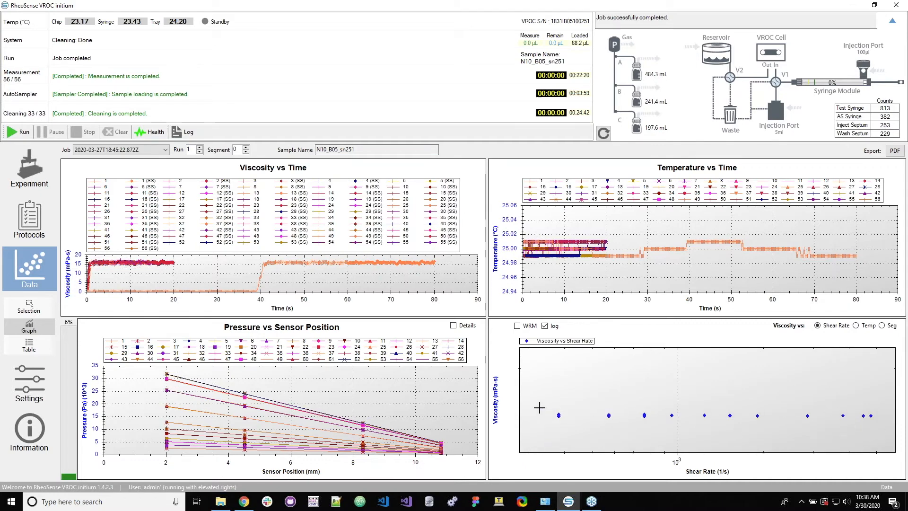
{"action": "left_click_drag", "start_coordinate": [884, 436], "coordinate": [534, 398]}
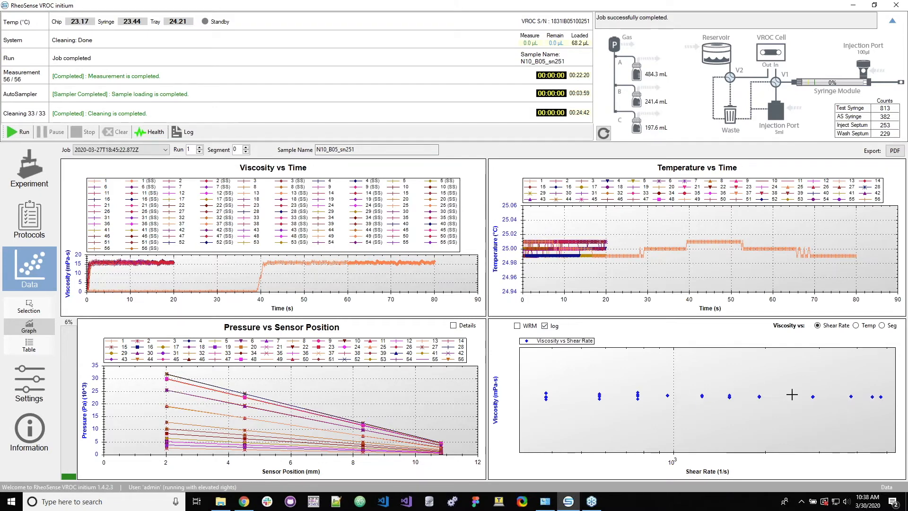
{"action": "left_click", "coordinate": [881, 326]}
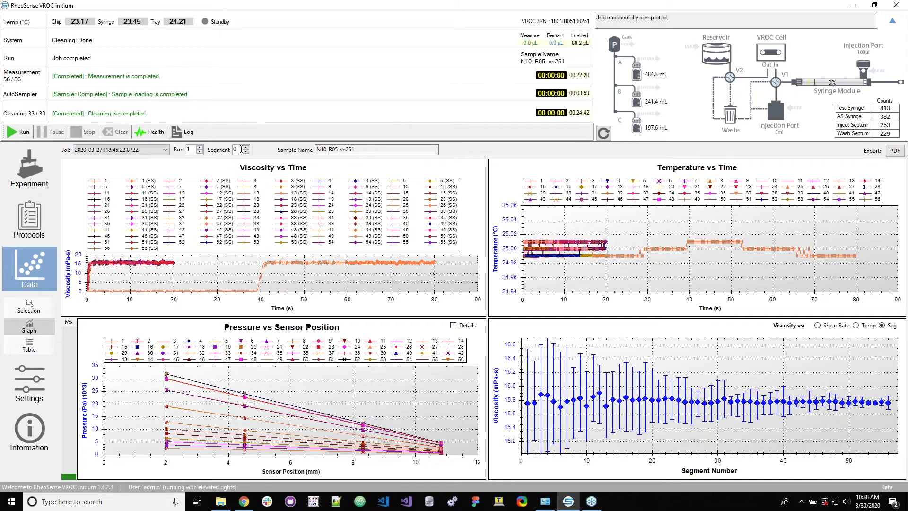
Step: Show only segment 1, inspect the steady-state part of its viscosity-versus-time curve up close, and restore the default scale
{"action": "left_click", "coordinate": [246, 147]}
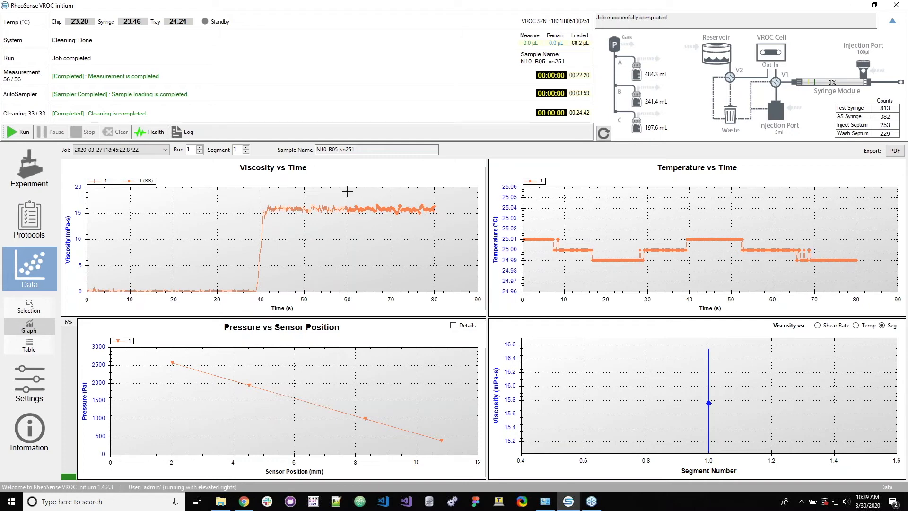
{"action": "left_click_drag", "start_coordinate": [347, 197], "coordinate": [442, 222]}
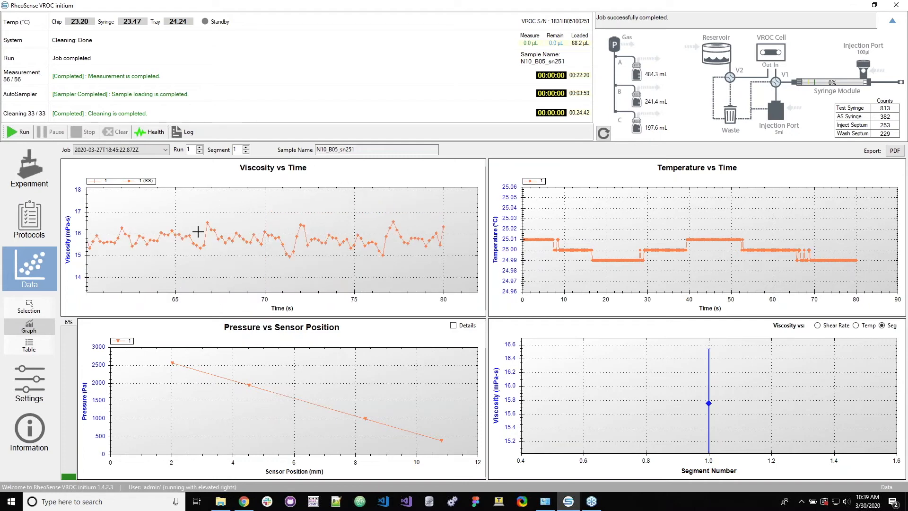
{"action": "right_click", "coordinate": [418, 269]}
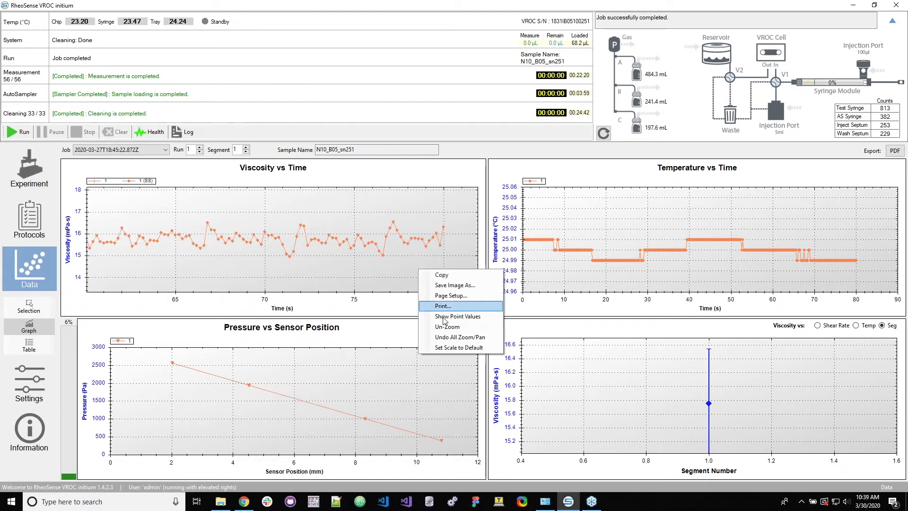
{"action": "left_click", "coordinate": [453, 347]}
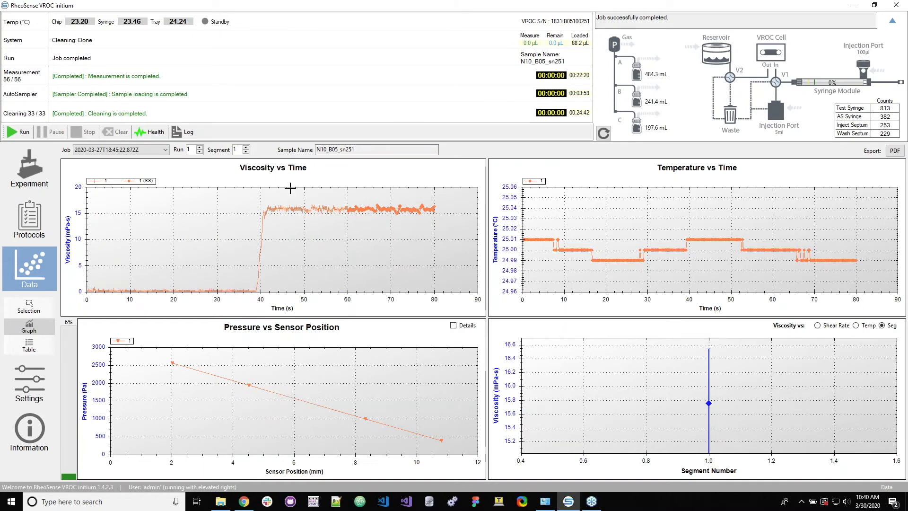
{"action": "left_click_drag", "start_coordinate": [290, 188], "coordinate": [439, 221]}
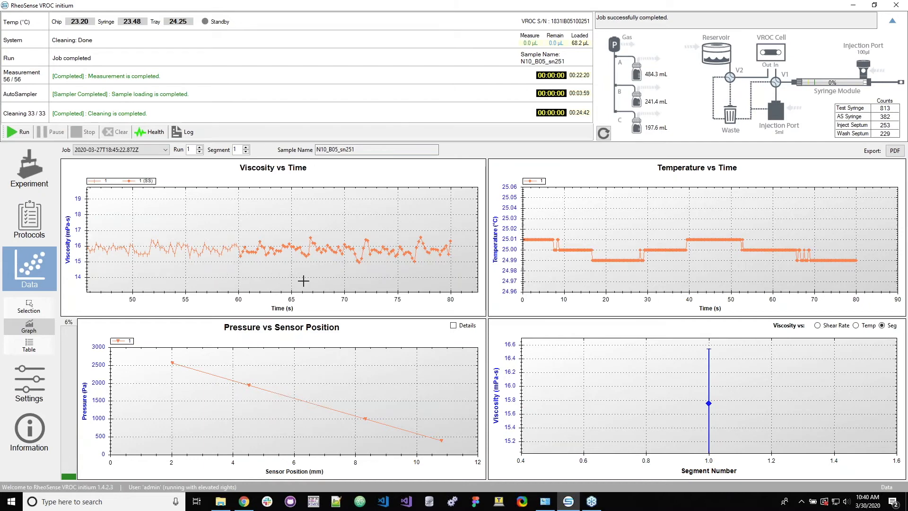
{"action": "right_click", "coordinate": [281, 219]}
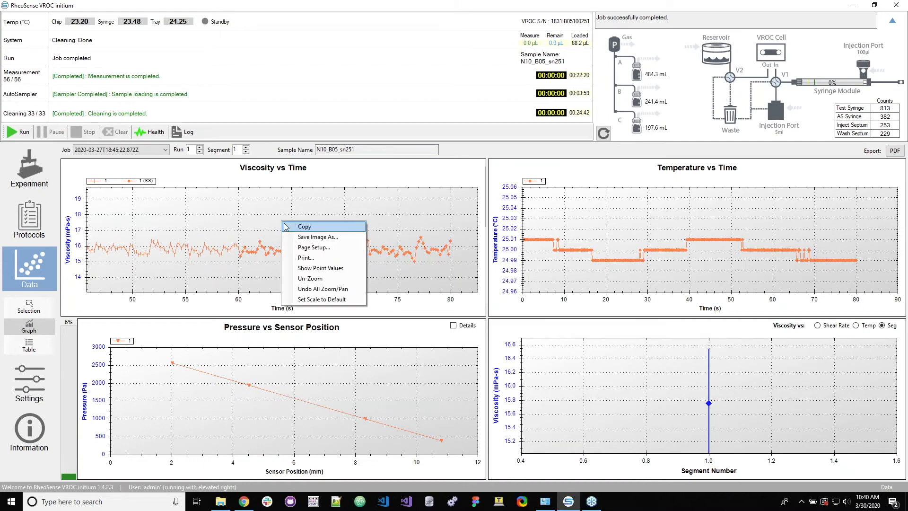
{"action": "left_click", "coordinate": [324, 304]}
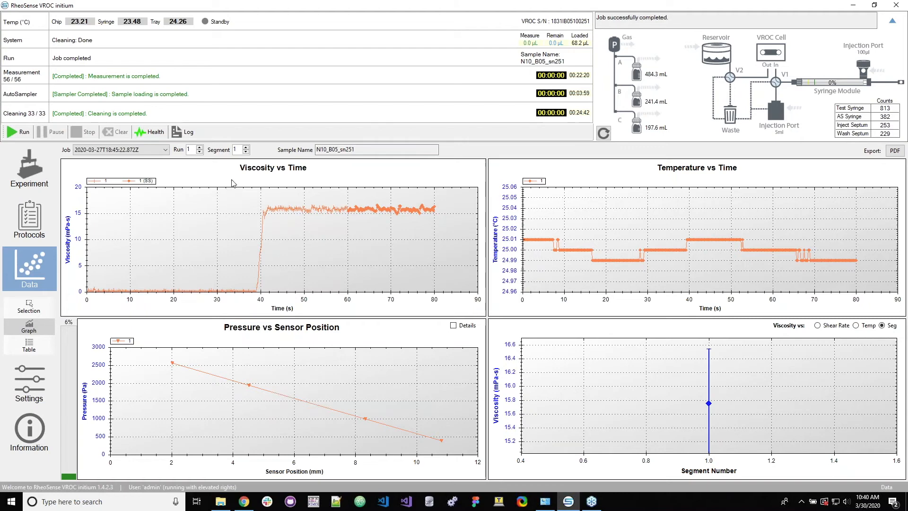
Step: Step the graphs through segments 2, 3 and 4, and rescale the viscosity-versus-segment plot around segment 4's data point
{"action": "left_click", "coordinate": [245, 147]}
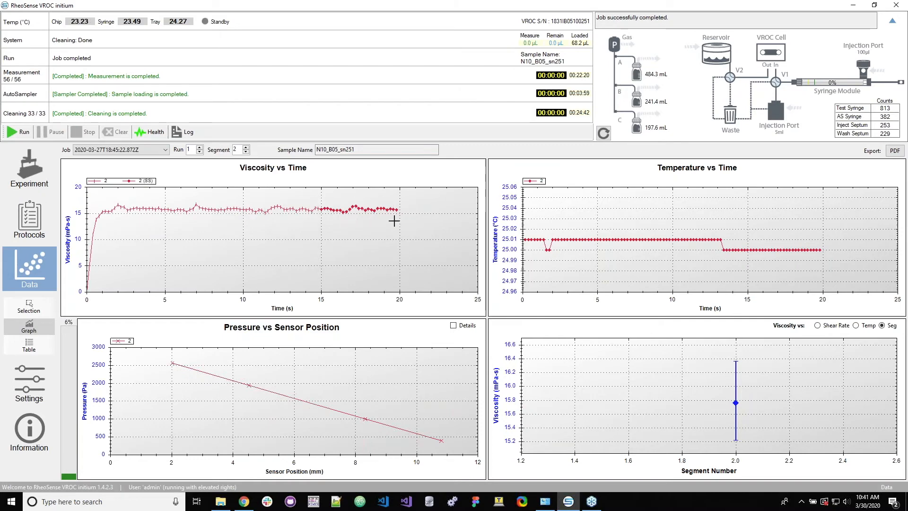
{"action": "left_click", "coordinate": [245, 147]}
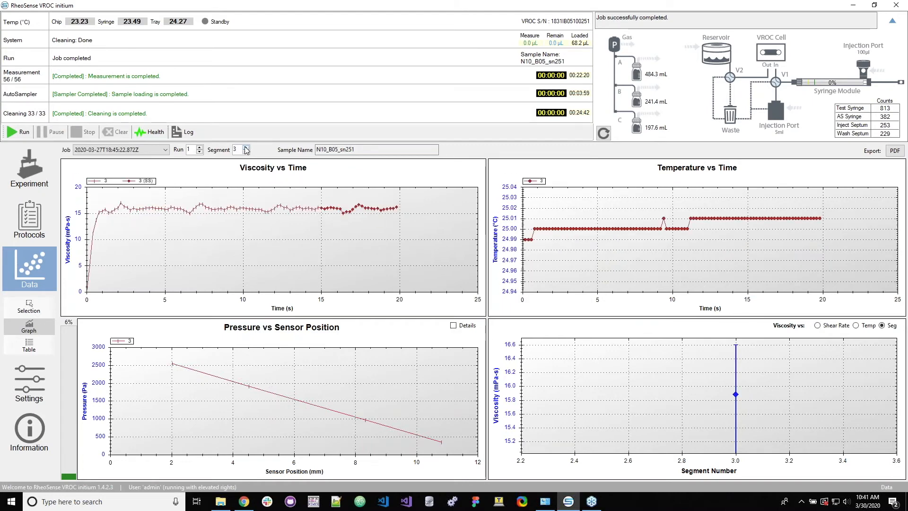
{"action": "left_click", "coordinate": [245, 148]}
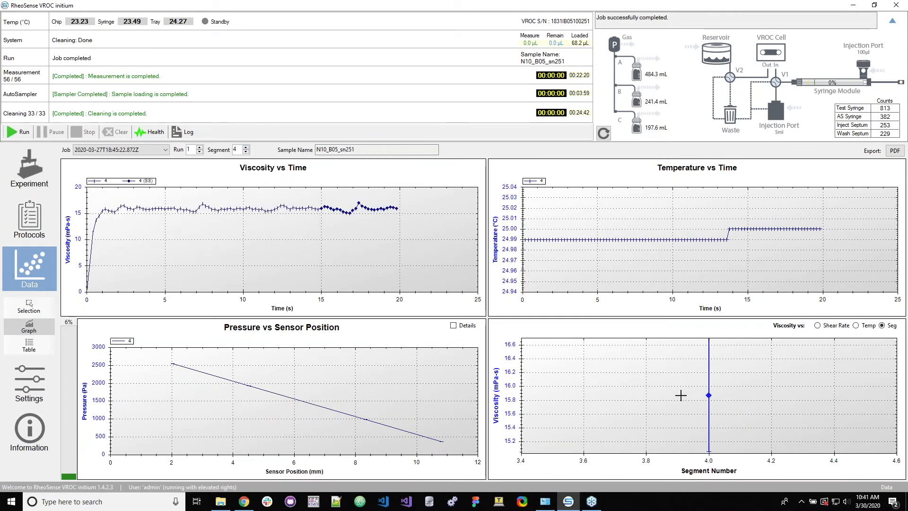
{"action": "right_click", "coordinate": [681, 394]}
{"action": "left_click", "coordinate": [724, 479]}
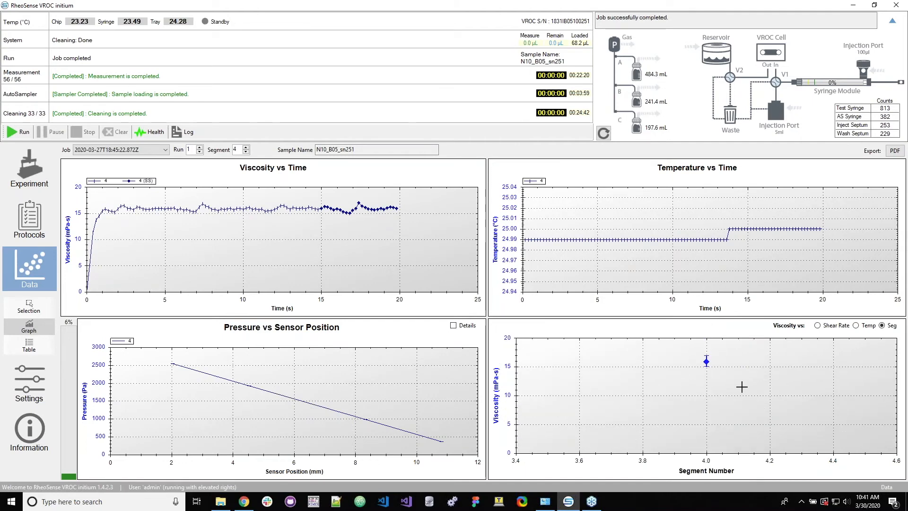
{"action": "left_click_drag", "start_coordinate": [741, 387], "coordinate": [690, 348]}
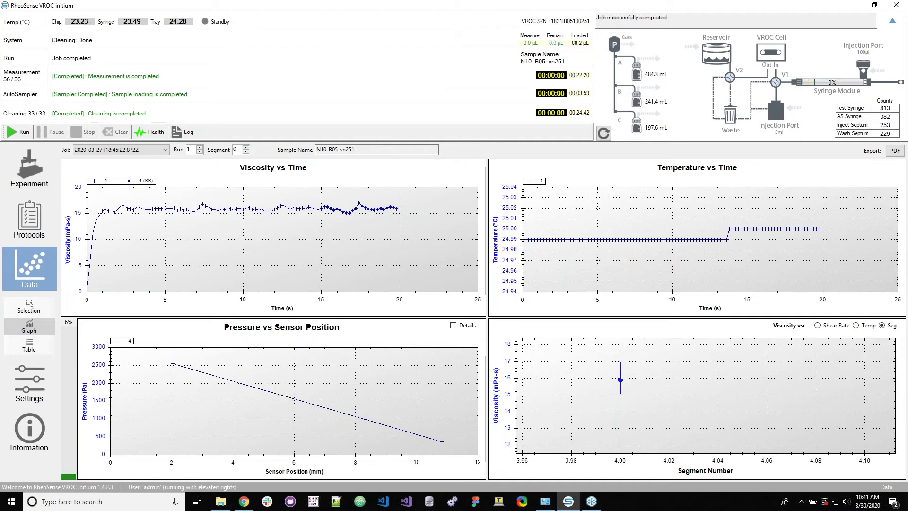
Step: Set the segment to 0 to graph all segments, and view run 2 before returning to run 1
{"action": "key", "text": "Return"}
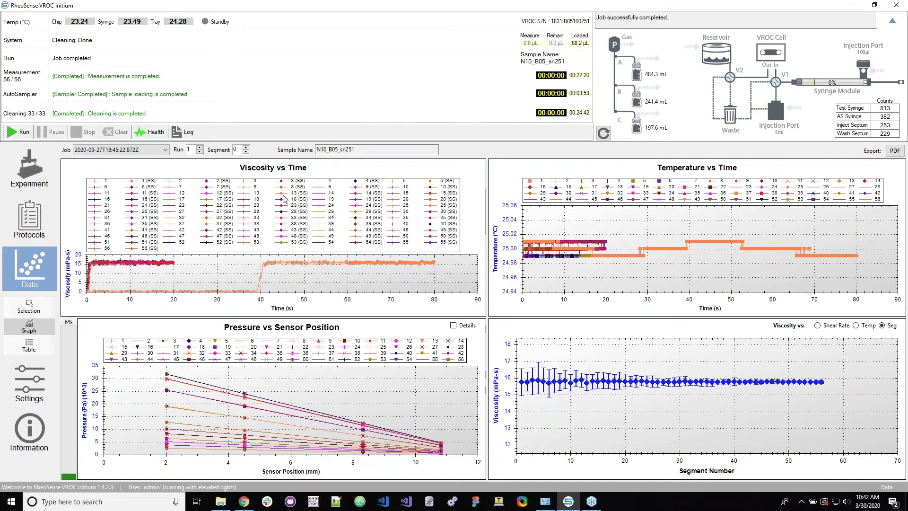
{"action": "left_click", "coordinate": [200, 147]}
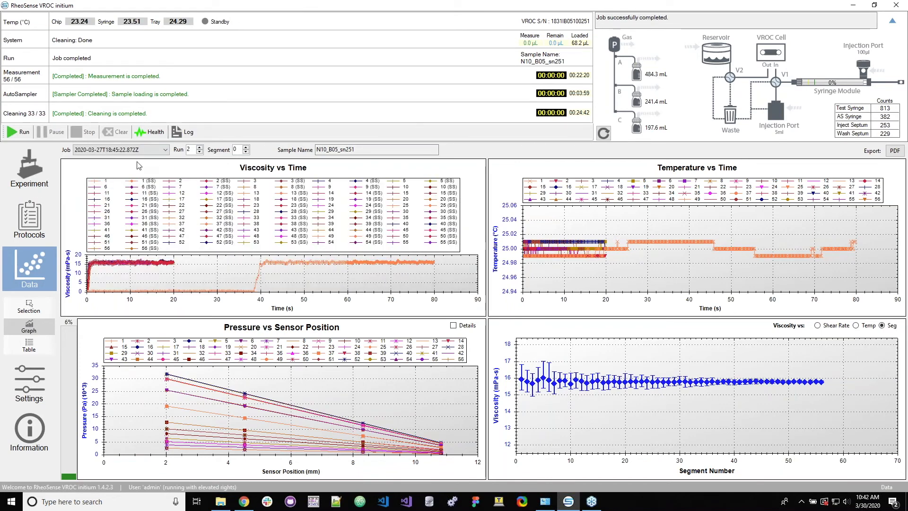
{"action": "left_click", "coordinate": [199, 152]}
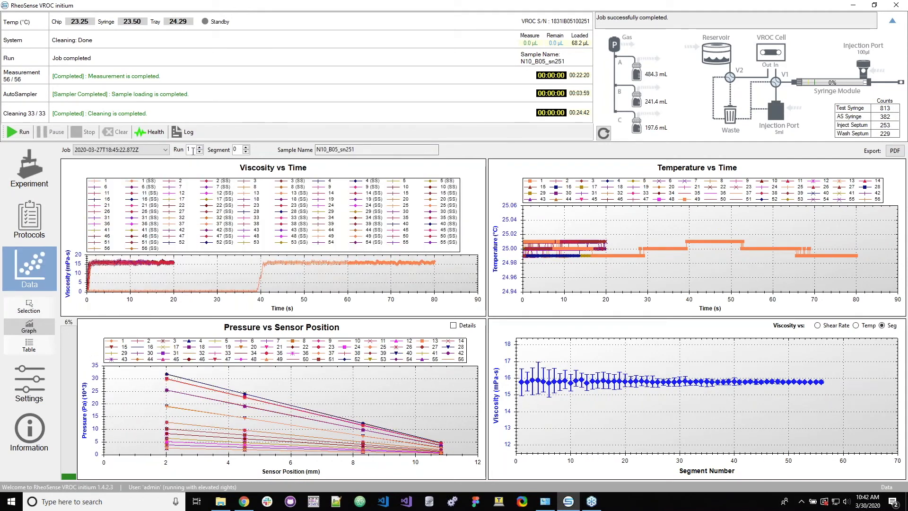
Step: View the table of the selected data and sort its rows by flow rate and by percentage of full scale
{"action": "left_click", "coordinate": [30, 344]}
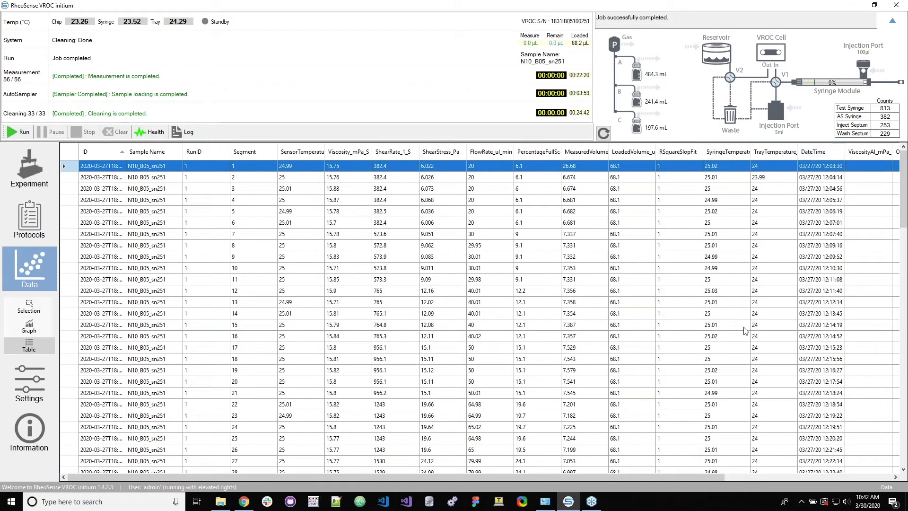
{"action": "mouse_move", "coordinate": [710, 476]}
{"action": "left_mouse_down"}
{"action": "mouse_move", "coordinate": [805, 475]}
{"action": "mouse_move", "coordinate": [711, 476]}
{"action": "left_mouse_up"}
{"action": "left_click_drag", "start_coordinate": [870, 487], "coordinate": [400, 450]}
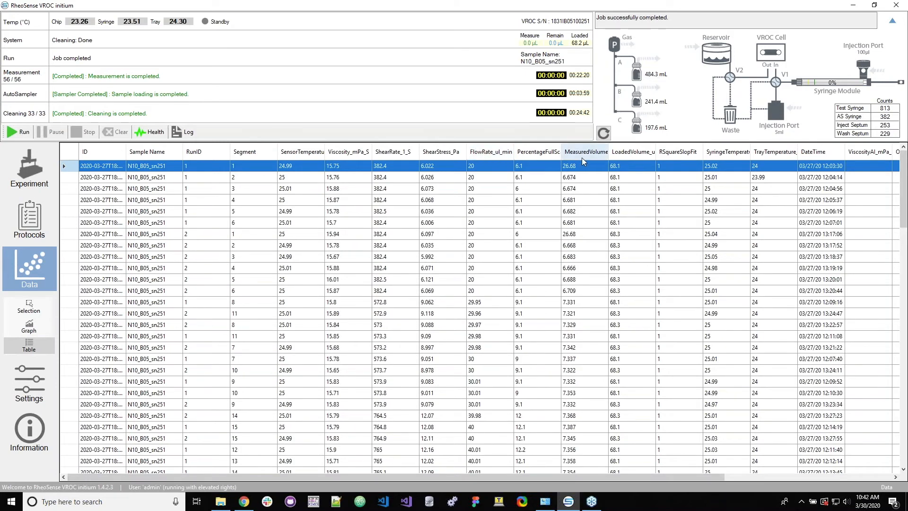
{"action": "left_click", "coordinate": [499, 155]}
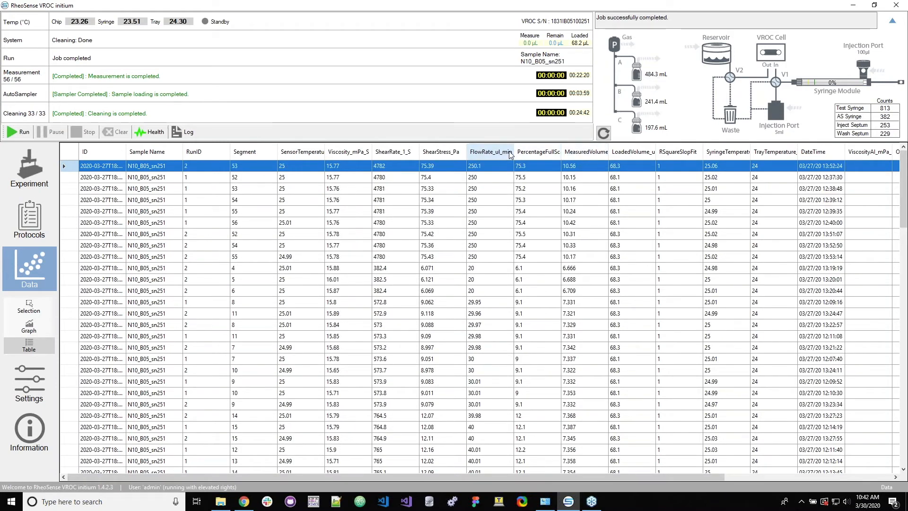
{"action": "left_click", "coordinate": [534, 151]}
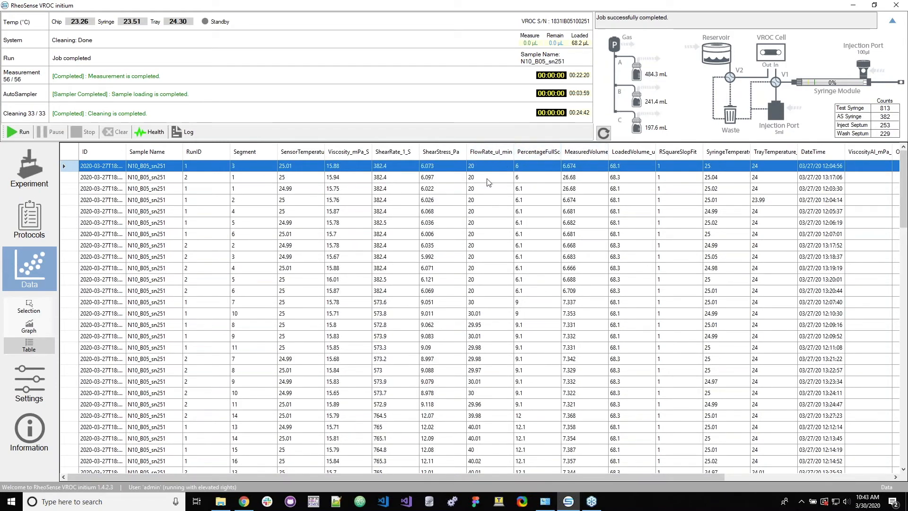
Step: Sort the data table's rows by shear stress and then by run ID
{"action": "left_click", "coordinate": [483, 155]}
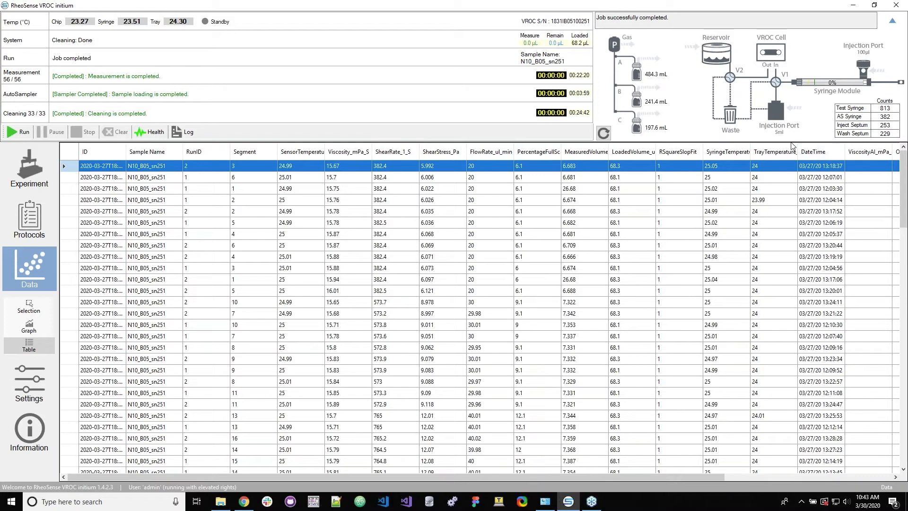
{"action": "left_click", "coordinate": [207, 152]}
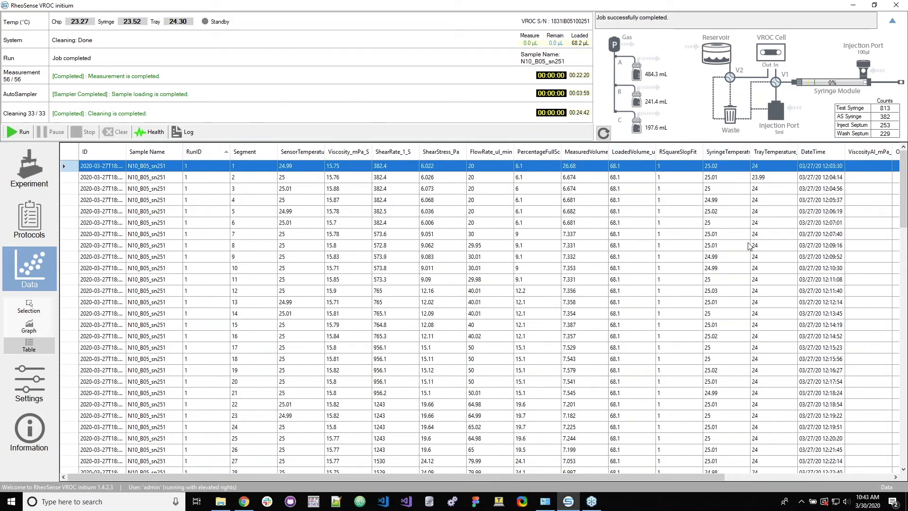
Step: Look over the maintenance settings, including the list of valve use counts, and view the user management form
{"action": "left_click", "coordinate": [27, 381]}
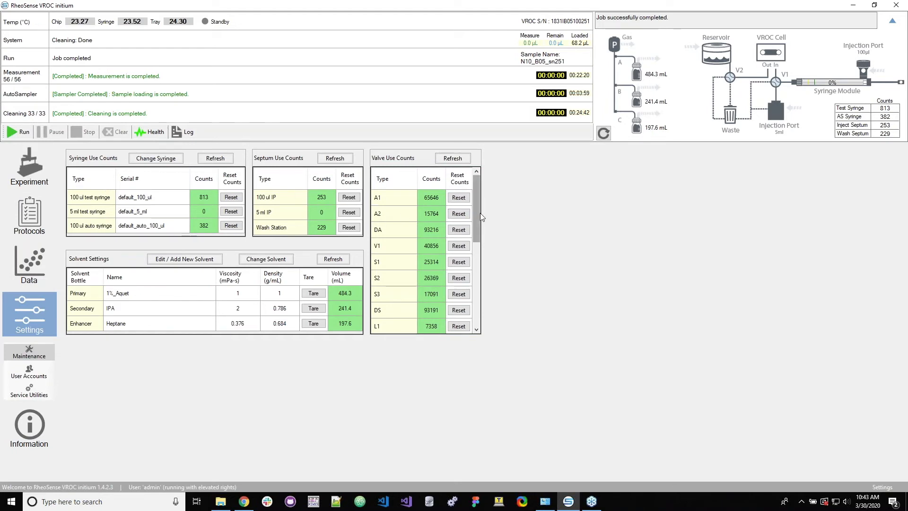
{"action": "left_click_drag", "start_coordinate": [477, 211], "coordinate": [409, 154]}
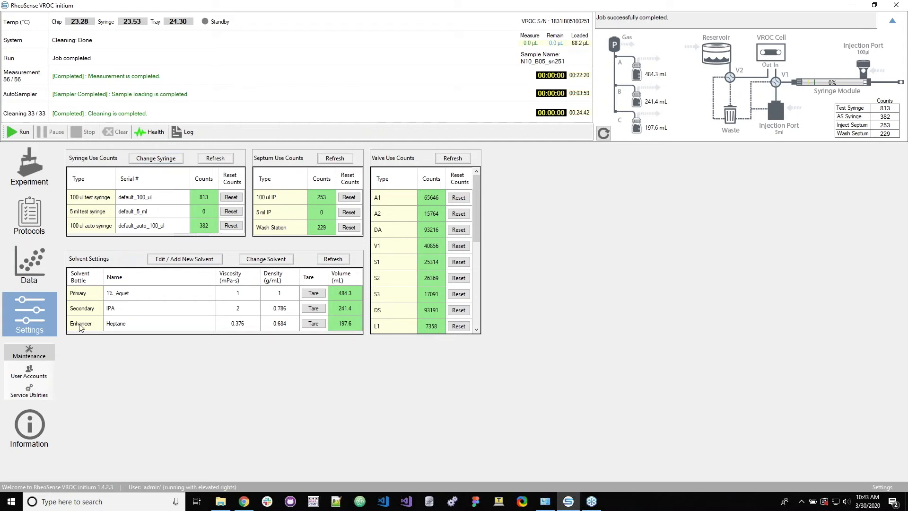
{"action": "left_click", "coordinate": [37, 371]}
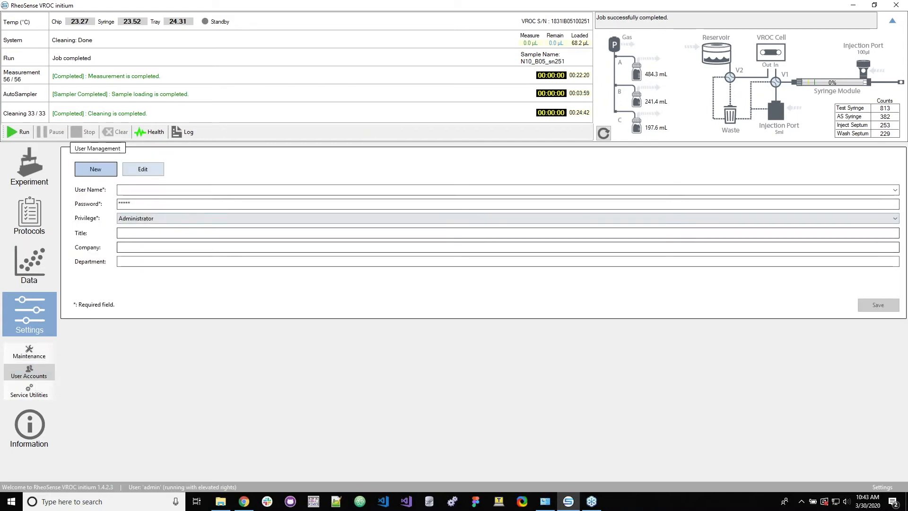
Step: Reinitialize the autosampler from the service utilities
{"action": "left_click", "coordinate": [31, 391]}
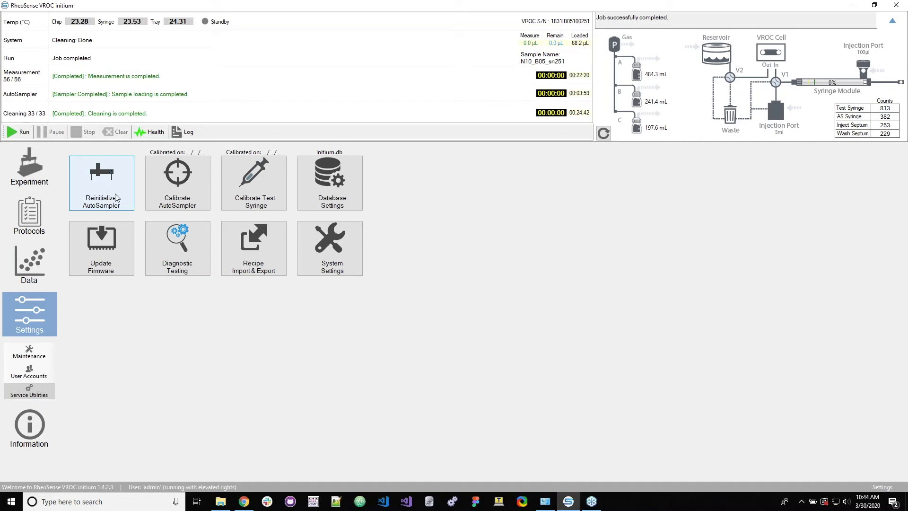
{"action": "left_click", "coordinate": [124, 197]}
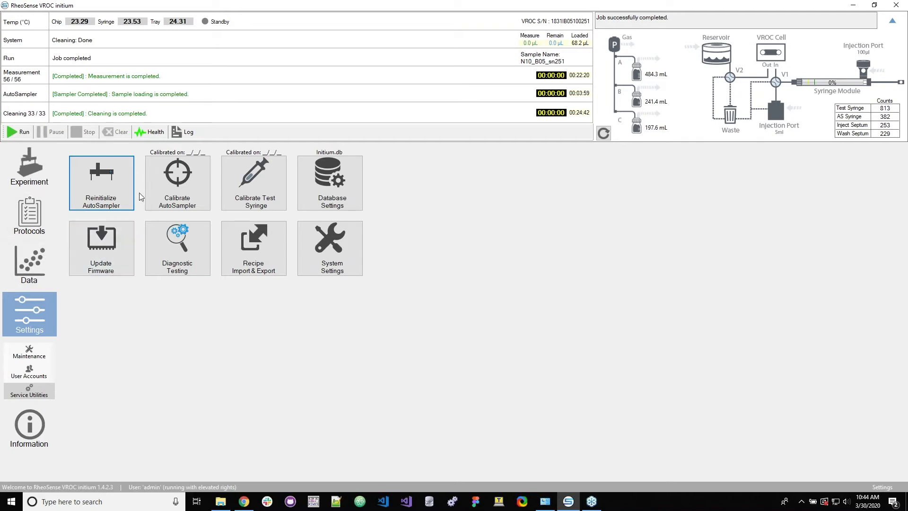
{"action": "left_click", "coordinate": [95, 191]}
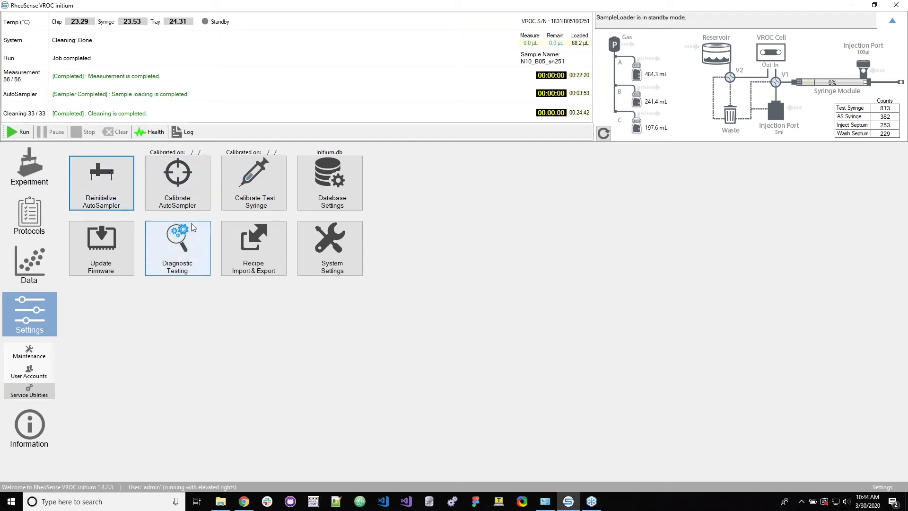
Step: View the autosampler calibration utility, exit it to return to Initium, and dismiss the firmware version notice
{"action": "left_click", "coordinate": [178, 184]}
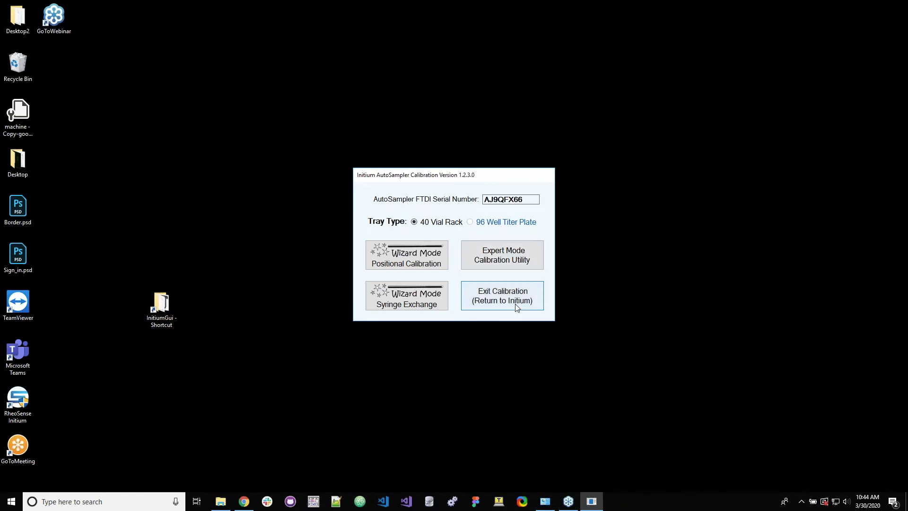
{"action": "left_click", "coordinate": [491, 297]}
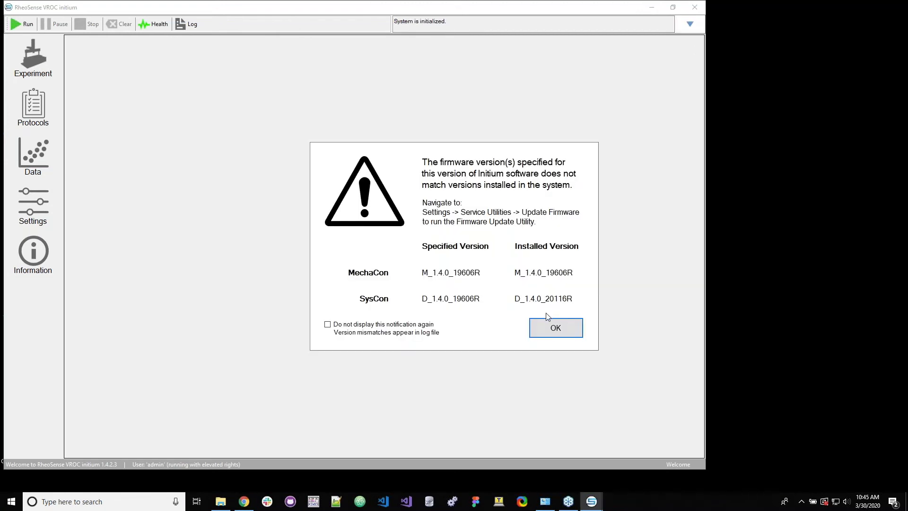
{"action": "left_click", "coordinate": [555, 328]}
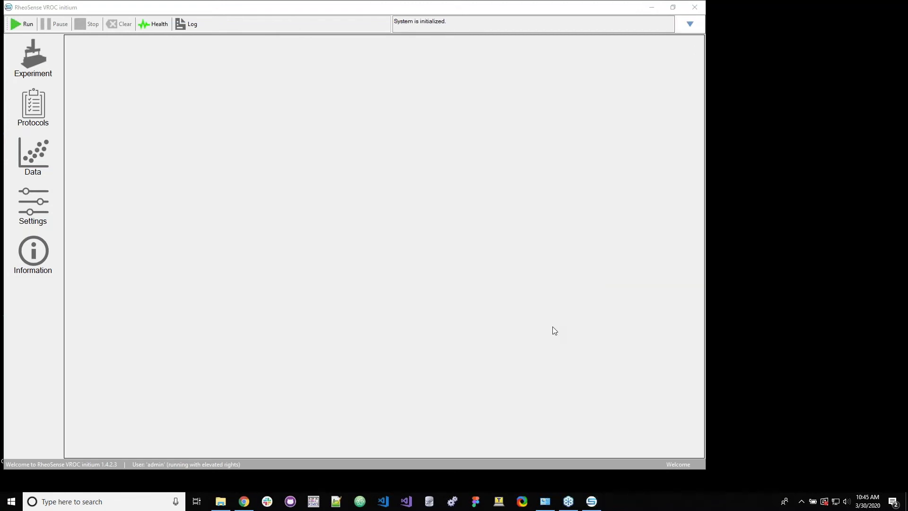
Step: Expand the instrument status and flow schematic area and maximize the Initium window
{"action": "left_click", "coordinate": [690, 24]}
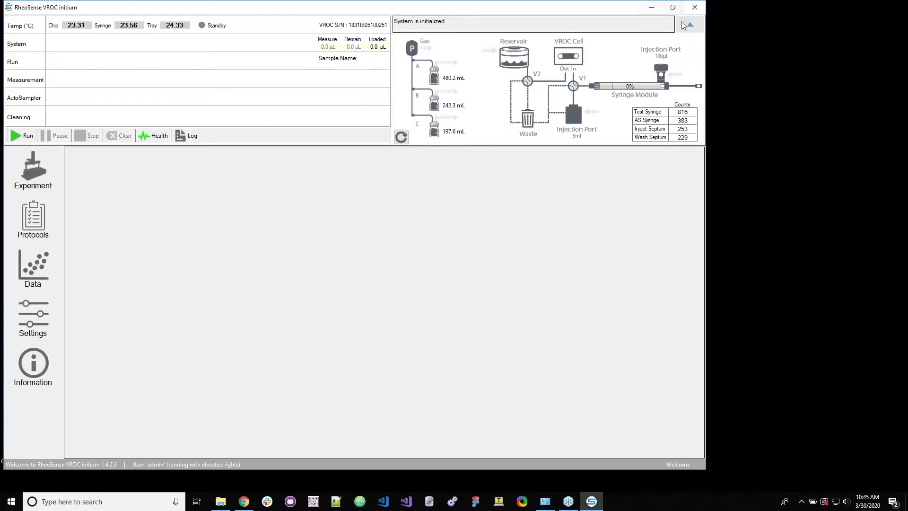
{"action": "left_click", "coordinate": [673, 7]}
{"action": "left_click", "coordinate": [728, 27]}
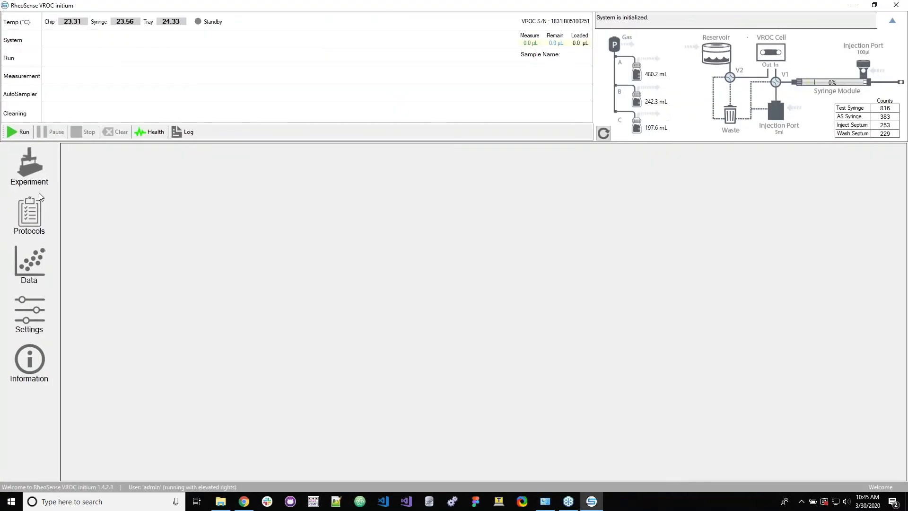
Step: Run the chip test in the diagnostic testing utility of the service settings
{"action": "left_click", "coordinate": [31, 310]}
{"action": "left_click", "coordinate": [28, 390]}
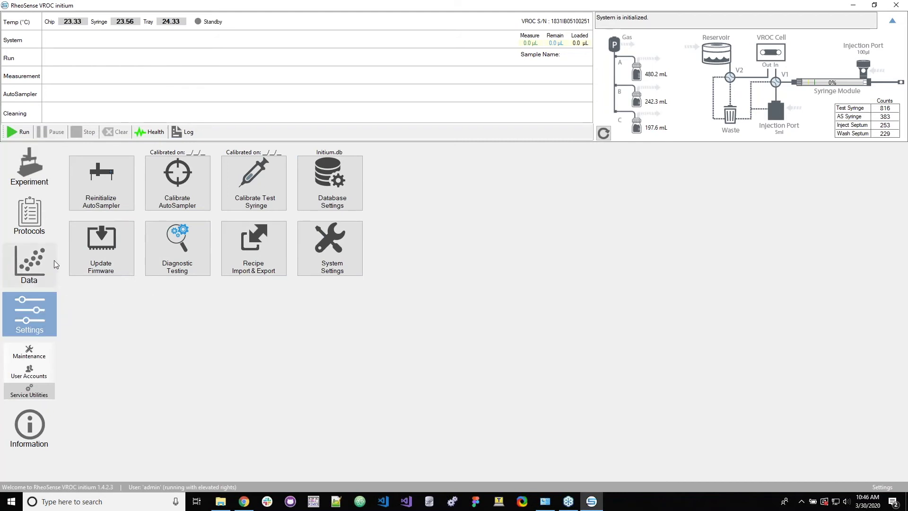
{"action": "left_click", "coordinate": [185, 256]}
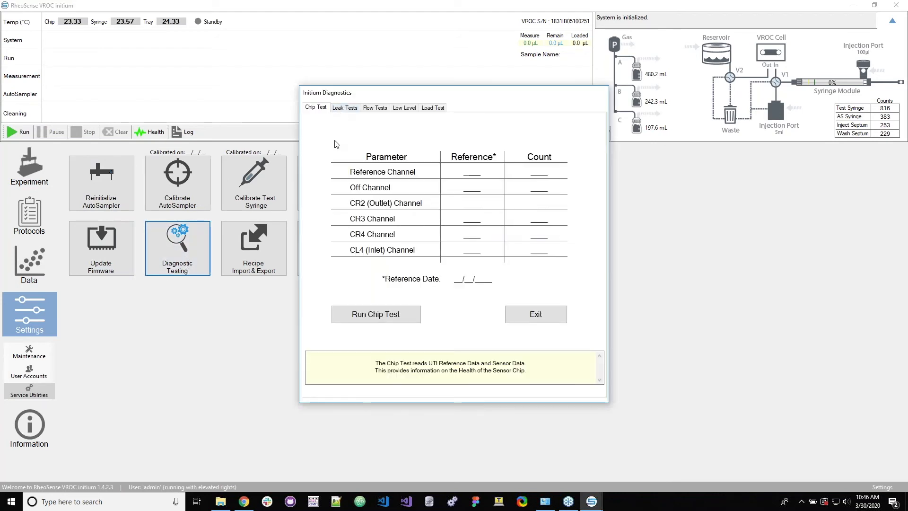
{"action": "left_click", "coordinate": [378, 316]}
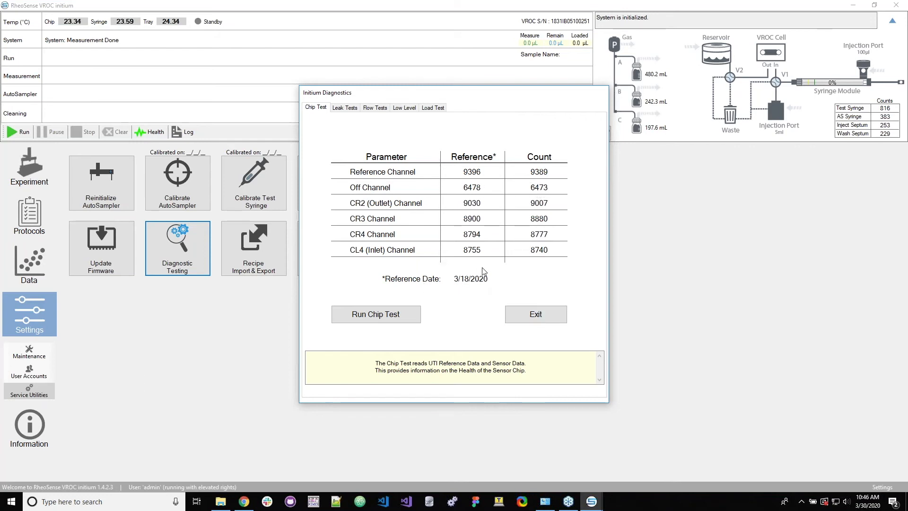
{"action": "left_click", "coordinate": [534, 314]}
Step: Look through the leak tests and flow tests in the diagnostics dialog without running them, and exit the dialog
{"action": "left_click", "coordinate": [343, 108]}
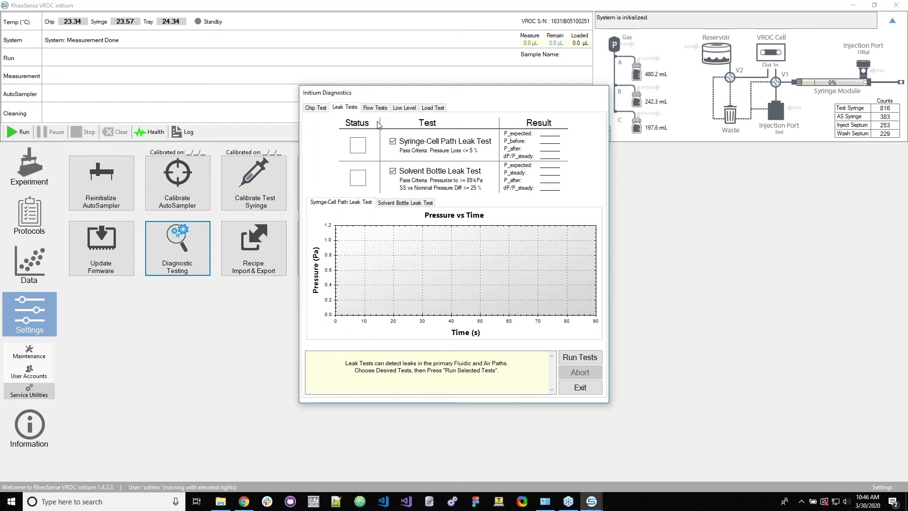
{"action": "left_click", "coordinate": [323, 109]}
{"action": "left_click", "coordinate": [348, 108]}
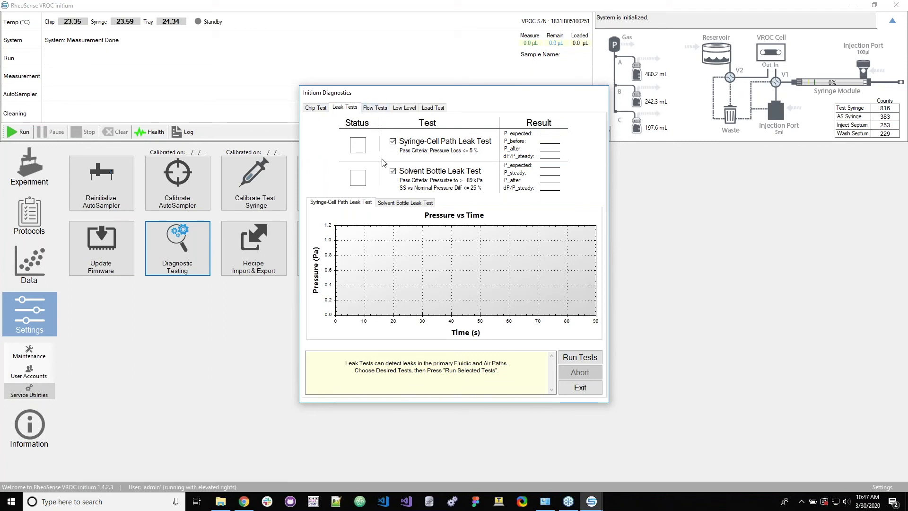
{"action": "left_click", "coordinate": [367, 110]}
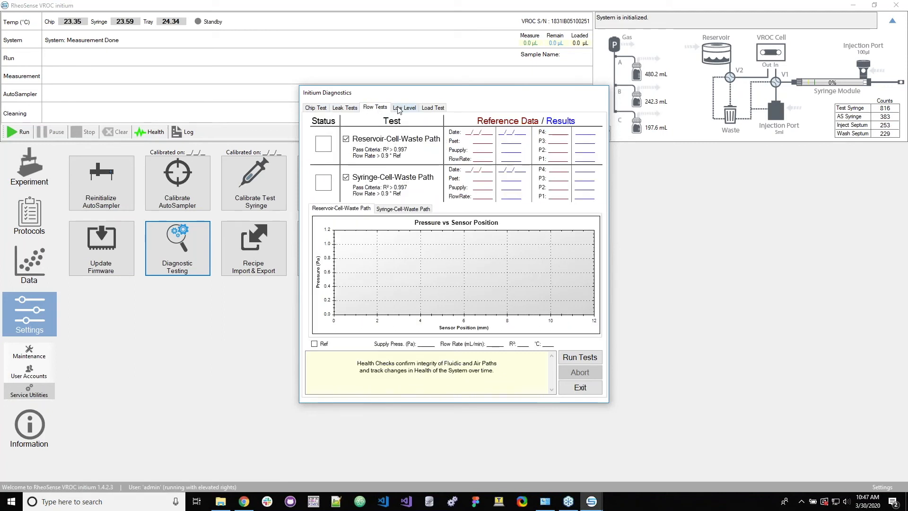
{"action": "left_click", "coordinate": [323, 109]}
{"action": "left_click", "coordinate": [337, 109]}
{"action": "left_click", "coordinate": [377, 109]}
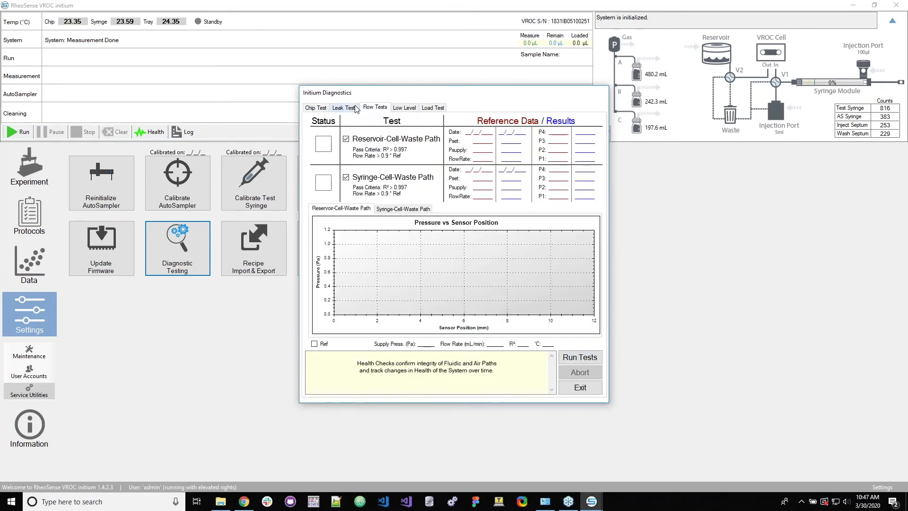
{"action": "left_click", "coordinate": [355, 109]}
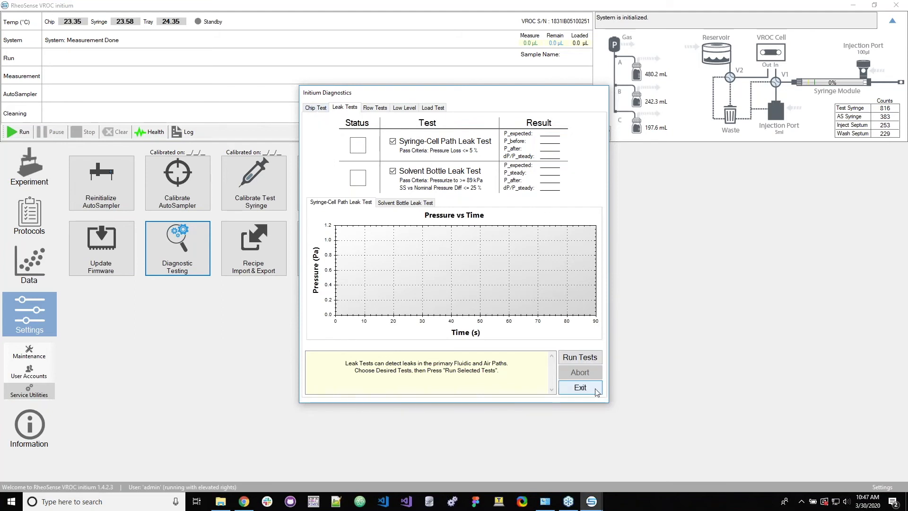
{"action": "left_click", "coordinate": [580, 387]}
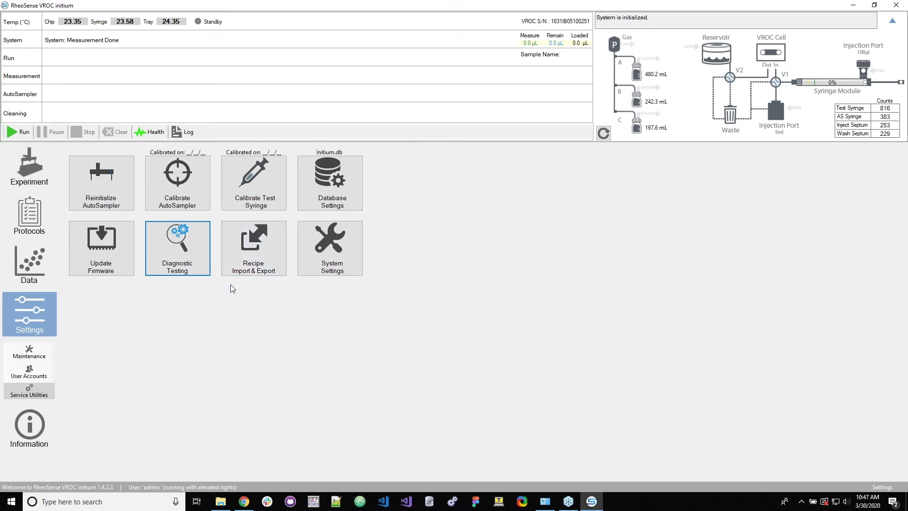
Step: View the recipe import and export utility and exit it without executing an operation
{"action": "left_click", "coordinate": [241, 244]}
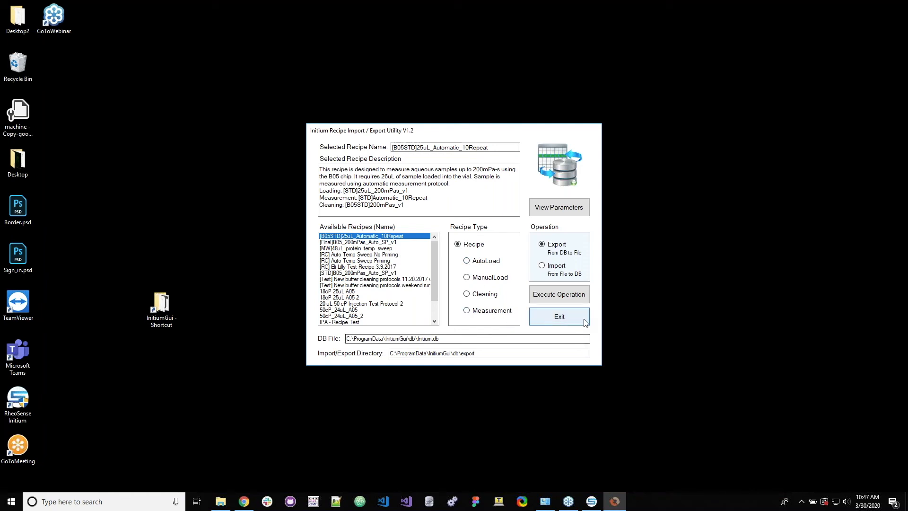
{"action": "left_click", "coordinate": [558, 318]}
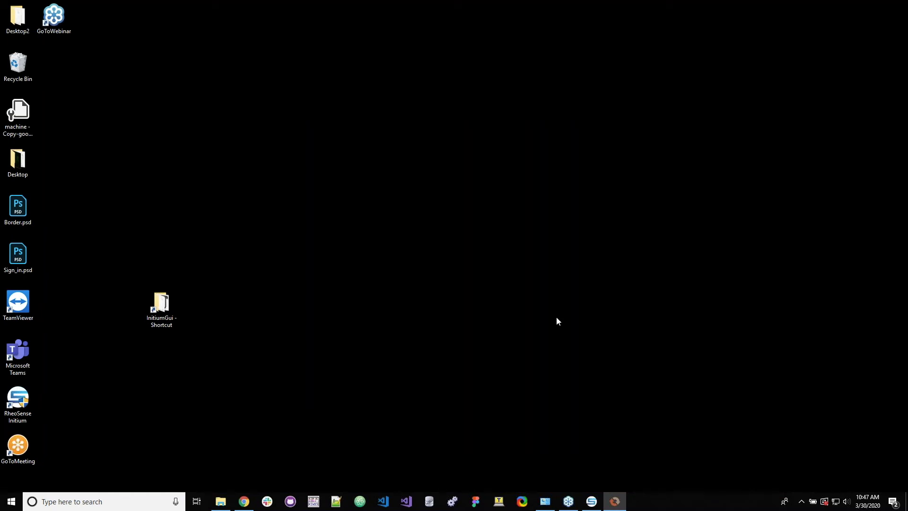
Step: Check the system settings options without changing them, and view the system information page
{"action": "left_click", "coordinate": [346, 265]}
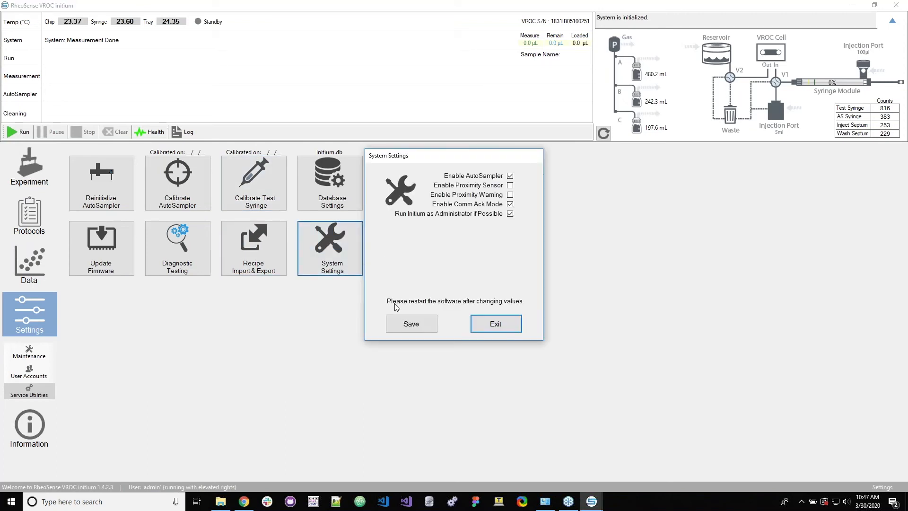
{"action": "left_click", "coordinate": [493, 328]}
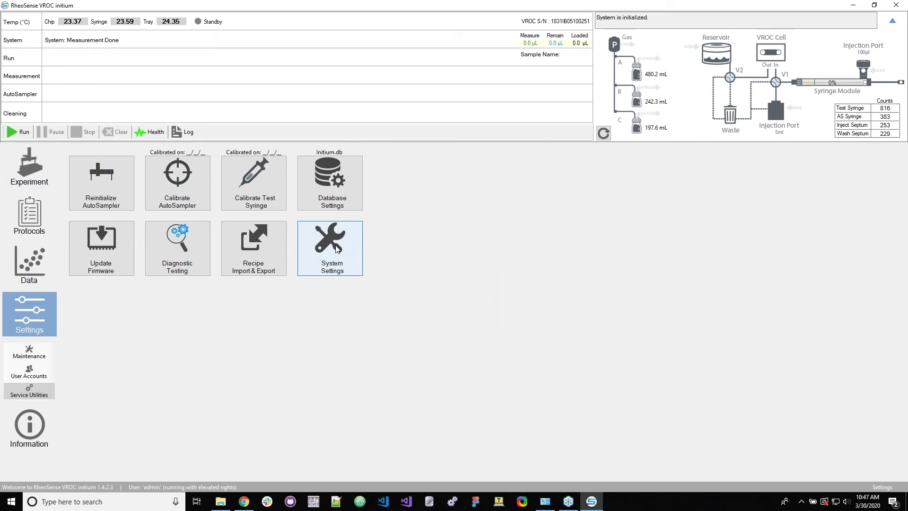
{"action": "left_click", "coordinate": [36, 433]}
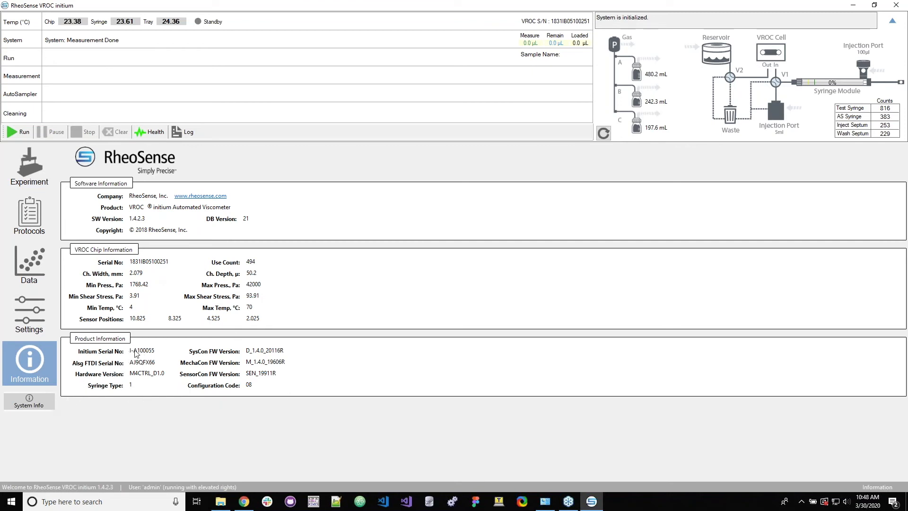
Step: Delete run 3 with vial 03 from the job in the experiment design
{"action": "left_click", "coordinate": [40, 181]}
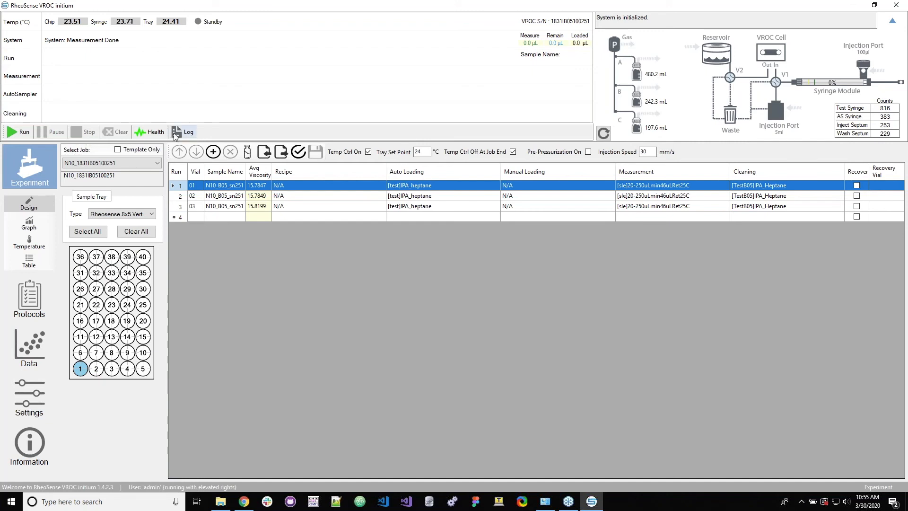
{"action": "left_click", "coordinate": [214, 208]}
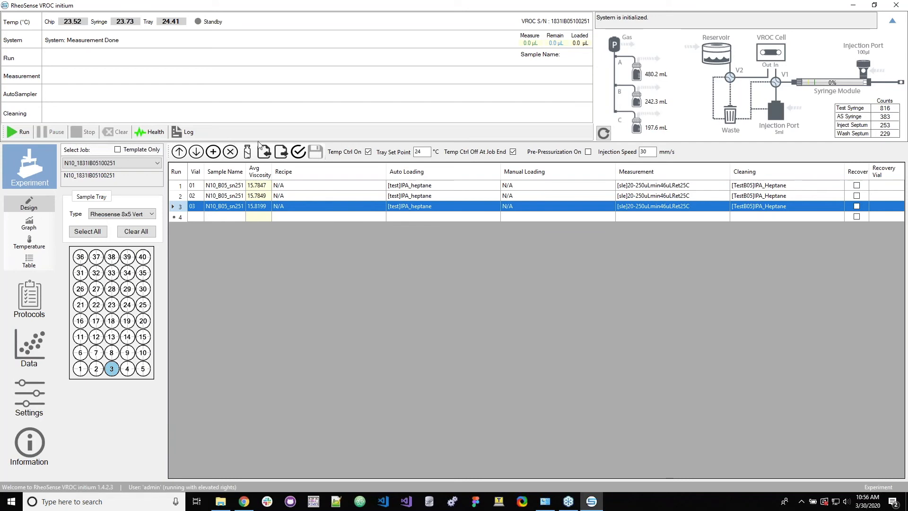
{"action": "left_click", "coordinate": [230, 154]}
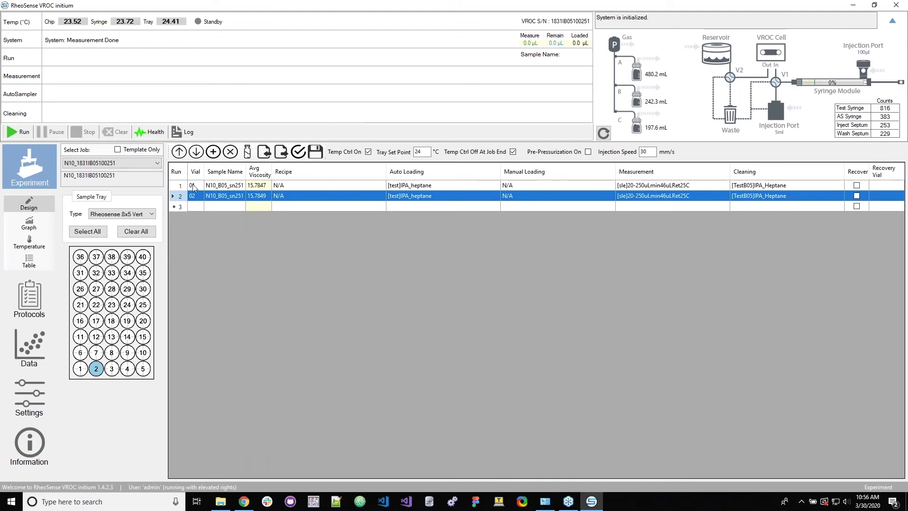
Step: Name the sample of run 1 PBS and the sample of run 2 PBS + Additive in the experiment design
{"action": "left_click", "coordinate": [225, 187]}
{"action": "left_click", "coordinate": [225, 189]}
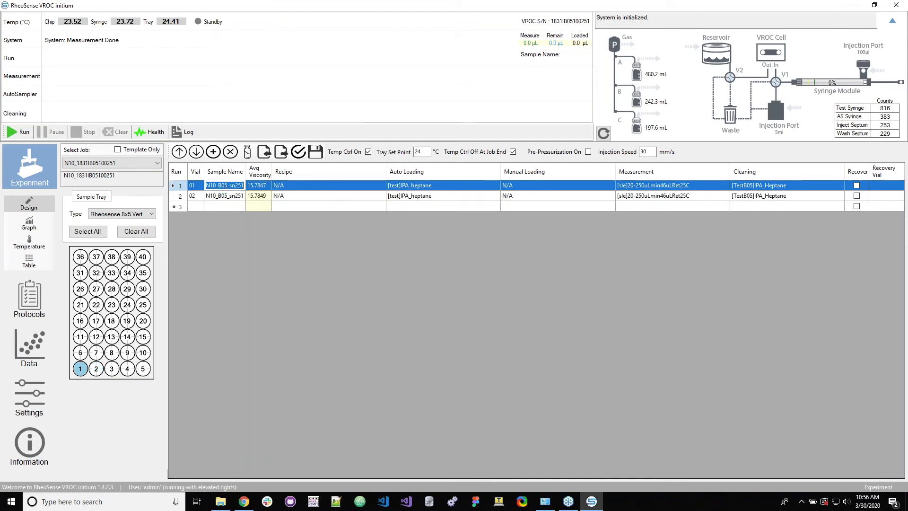
{"action": "type", "text": "PBS"}
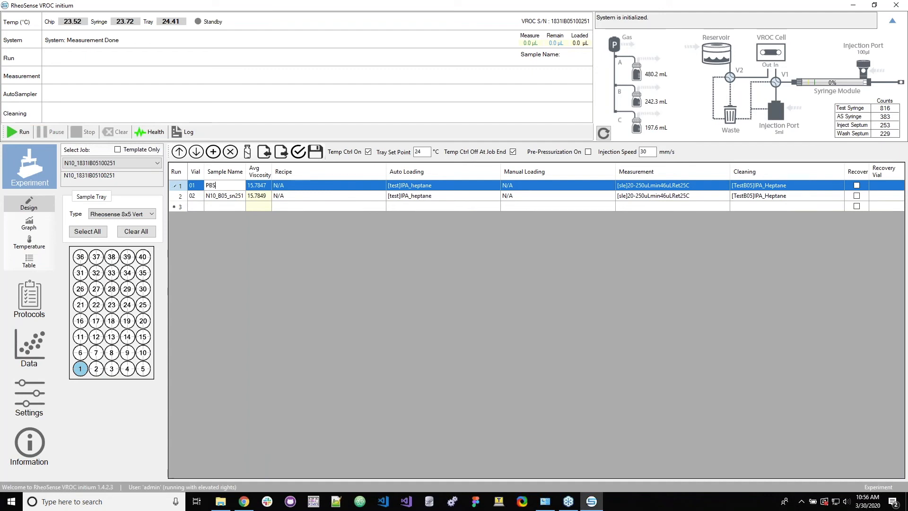
{"action": "left_click", "coordinate": [225, 196]}
{"action": "left_click", "coordinate": [225, 195]}
{"action": "type", "text": "PBS + Additive"}
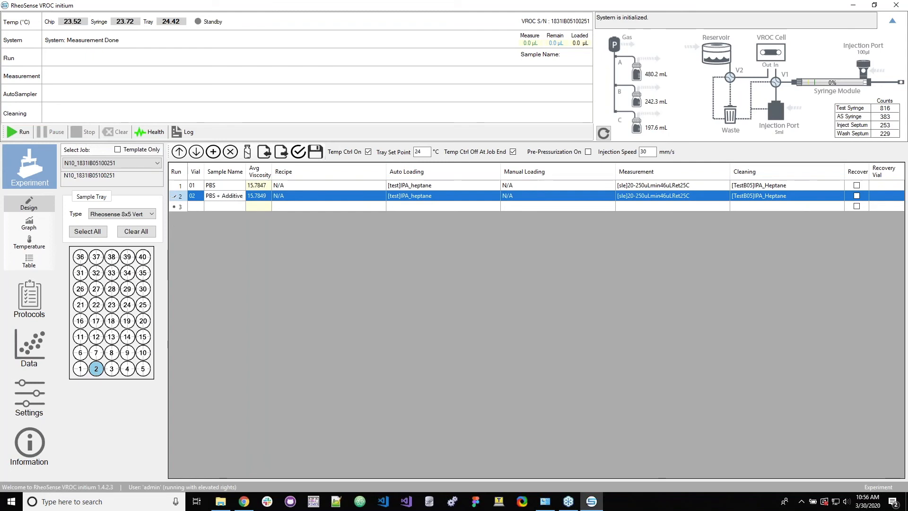
{"action": "key", "text": "Return"}
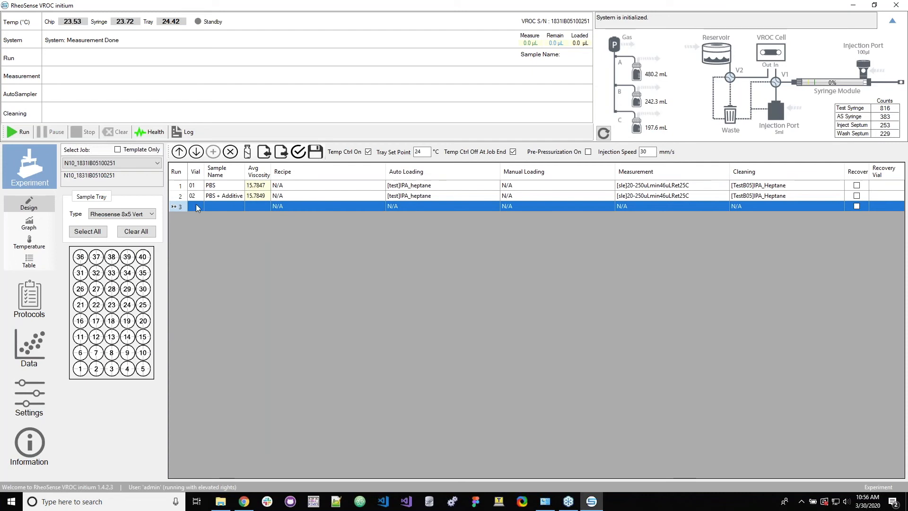
{"action": "left_click", "coordinate": [268, 187]}
{"action": "left_click", "coordinate": [267, 196]}
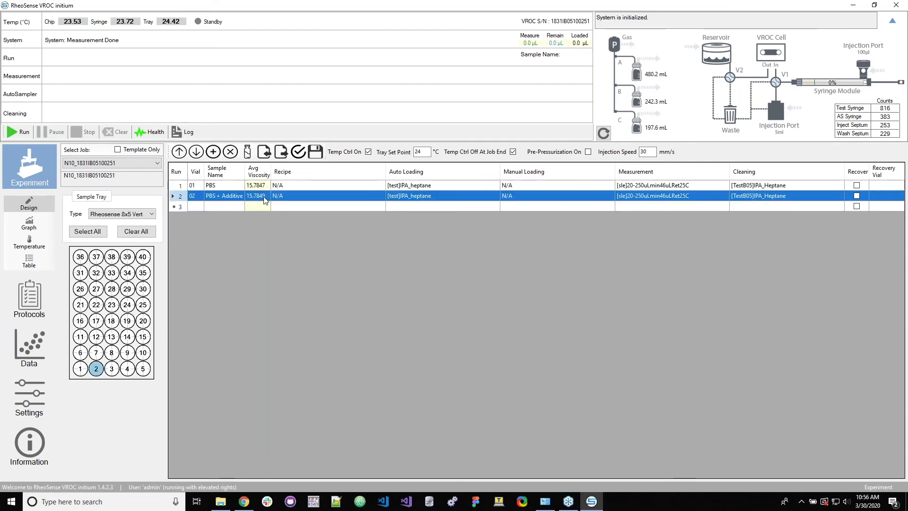
Step: Set the auto loading protocol of run 1 (PBS) to [STD]1000mPas_73uL_BufferCleaning_V2
{"action": "left_click", "coordinate": [441, 185]}
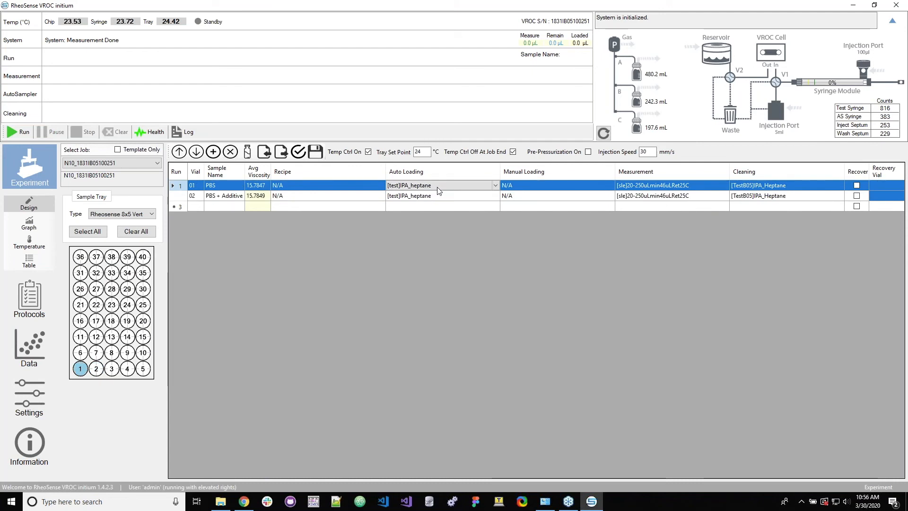
{"action": "left_click", "coordinate": [495, 185]}
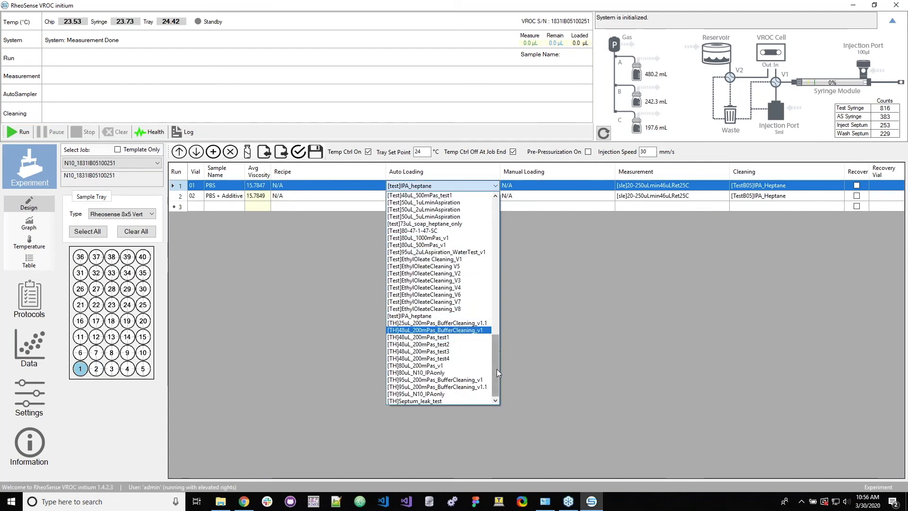
{"action": "left_click", "coordinate": [496, 369]}
{"action": "left_click", "coordinate": [493, 185]}
{"action": "left_click_drag", "start_coordinate": [495, 341], "coordinate": [497, 199]}
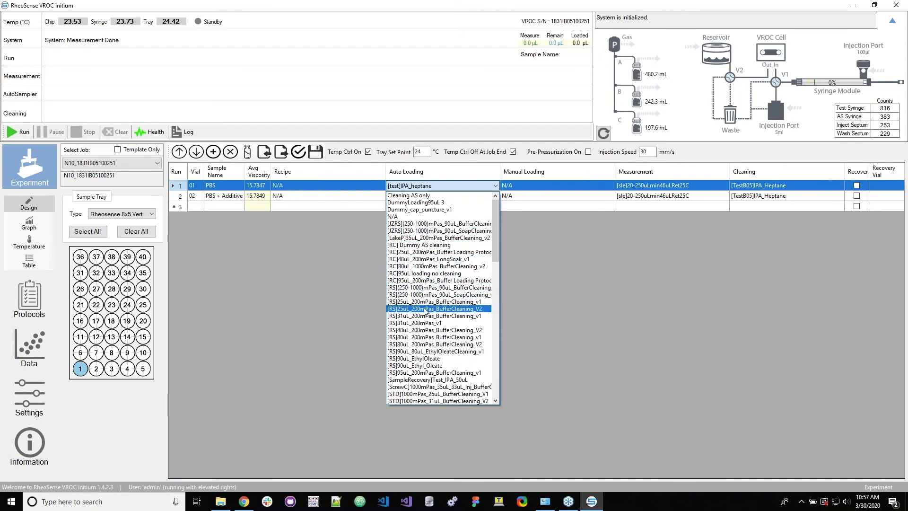
{"action": "scroll", "coordinate": [424, 312], "scroll_direction": "down", "scroll_amount": 2}
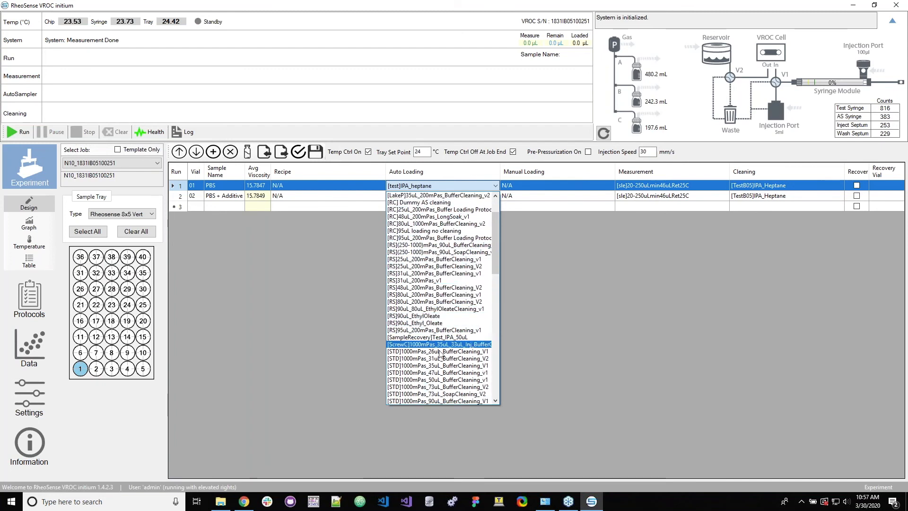
{"action": "scroll", "coordinate": [441, 363], "scroll_direction": "down", "scroll_amount": 1}
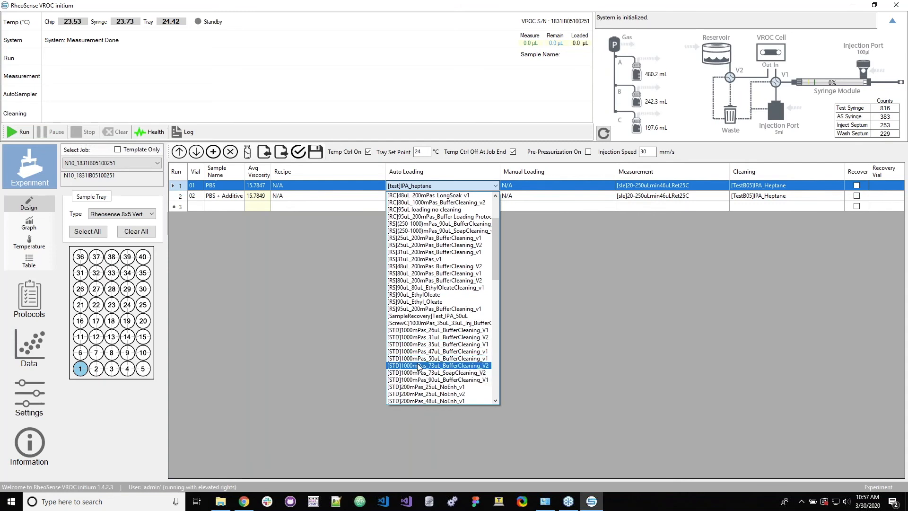
{"action": "left_click", "coordinate": [461, 368]}
Step: Assign the auto loading protocol [STD]1000mPas_73uL_BufferCleaning_V2 to run 2 (PBS + Additive)
{"action": "left_click", "coordinate": [491, 198]}
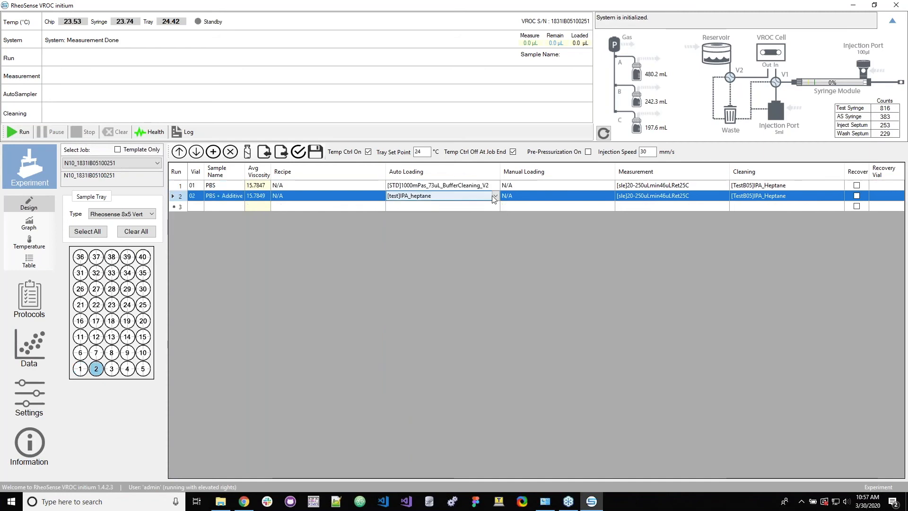
{"action": "left_click", "coordinate": [491, 197]}
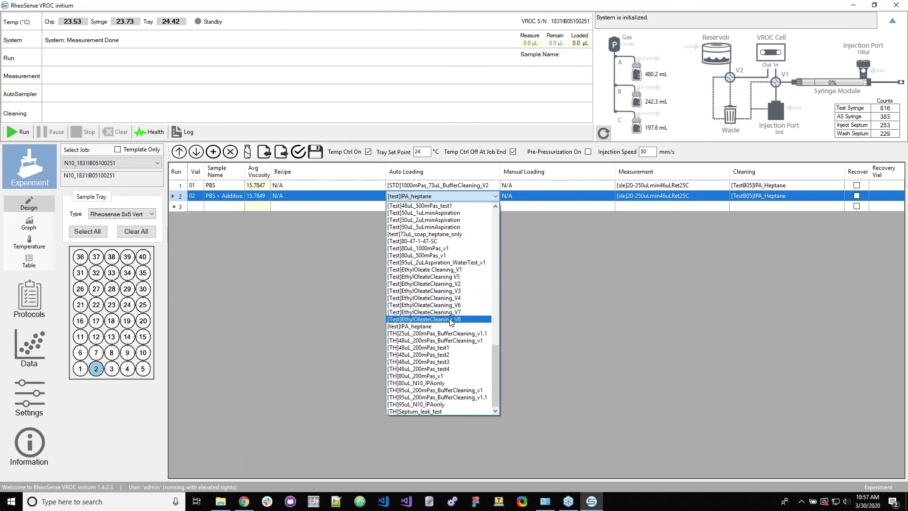
{"action": "scroll", "coordinate": [454, 323], "scroll_direction": "up", "scroll_amount": 10}
{"action": "scroll", "coordinate": [453, 323], "scroll_direction": "up", "scroll_amount": 7}
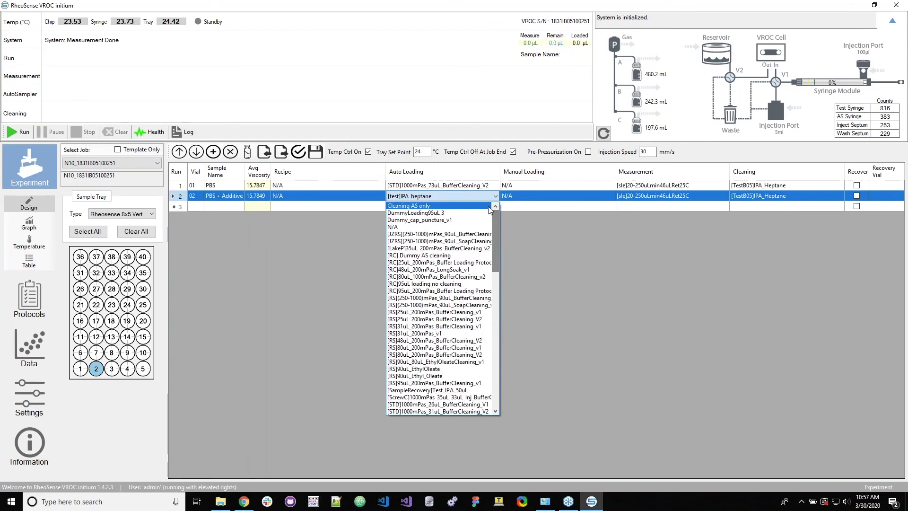
{"action": "scroll", "coordinate": [422, 355], "scroll_direction": "down", "scroll_amount": 1}
{"action": "scroll", "coordinate": [422, 355], "scroll_direction": "down", "scroll_amount": 3}
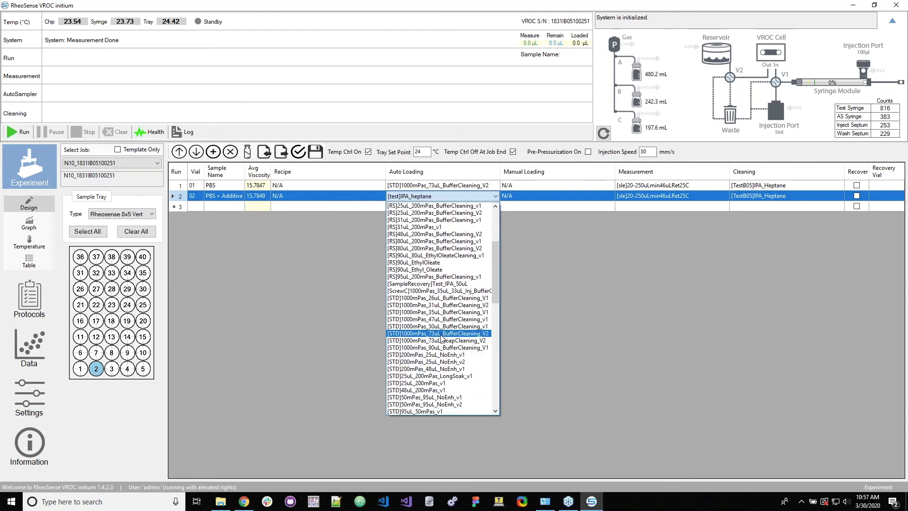
{"action": "left_click", "coordinate": [440, 333]}
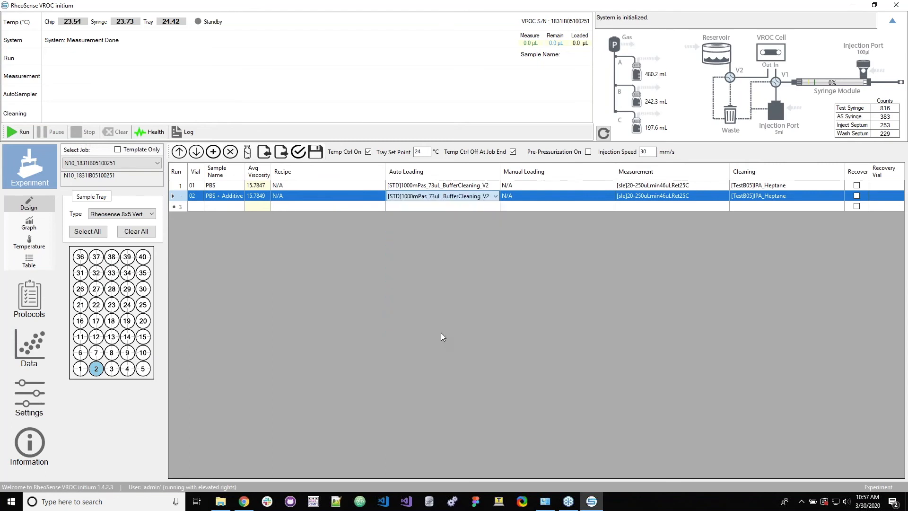
Step: Set the measurement protocol of run 1 (PBS) to [RC]Auto_46uL_v2
{"action": "left_click", "coordinate": [720, 185]}
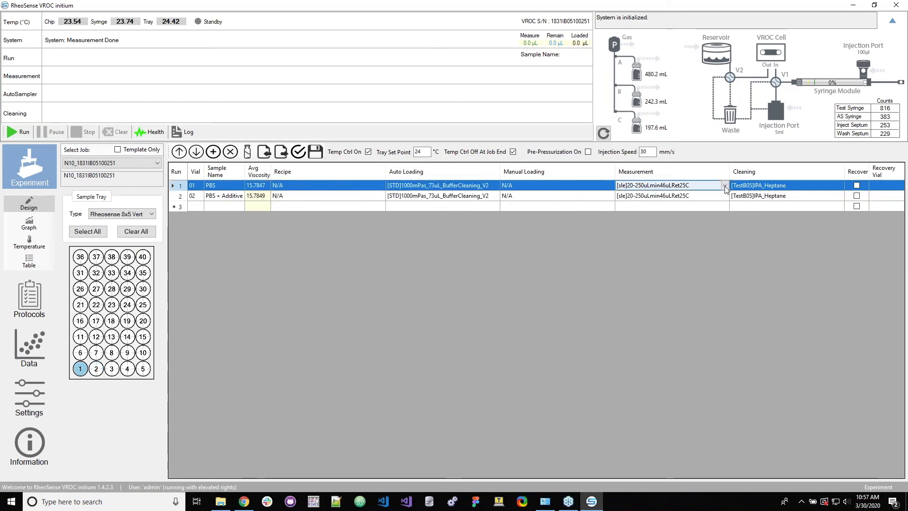
{"action": "left_click", "coordinate": [724, 186]}
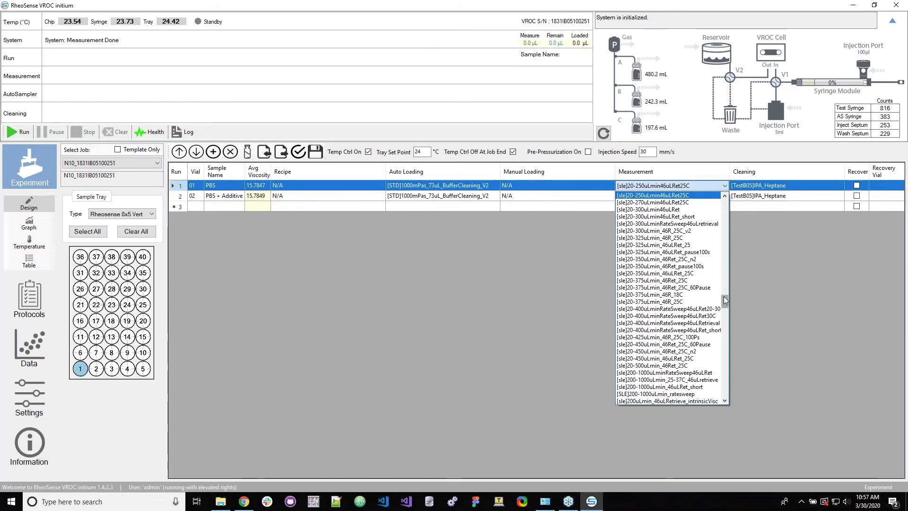
{"action": "left_click_drag", "start_coordinate": [724, 296], "coordinate": [726, 191]}
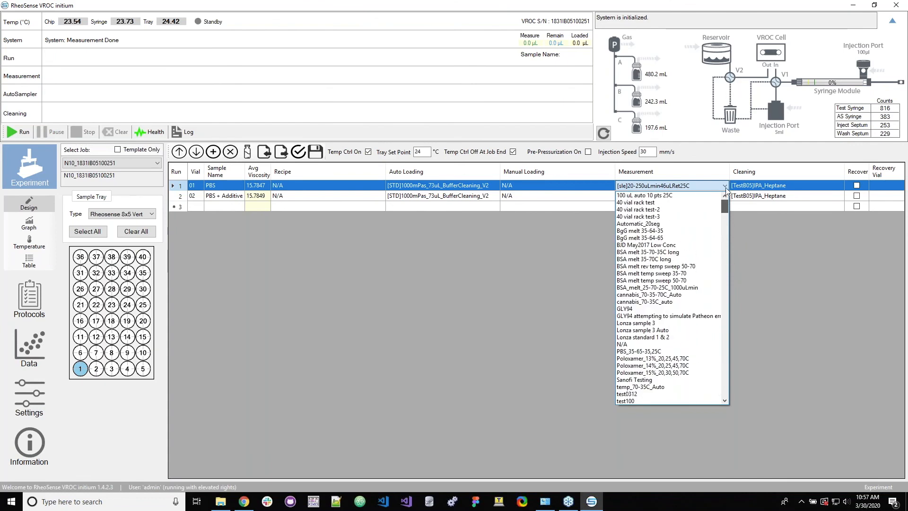
{"action": "scroll", "coordinate": [688, 265], "scroll_direction": "down", "scroll_amount": 5}
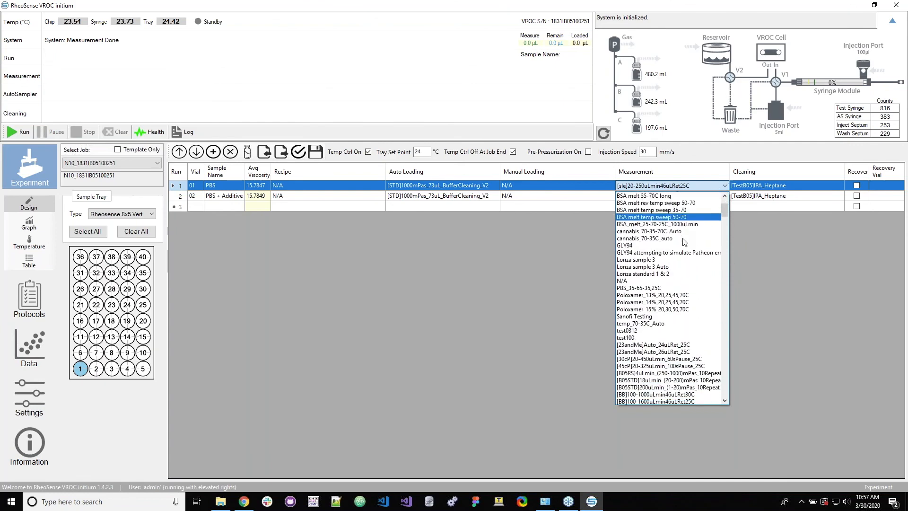
{"action": "scroll", "coordinate": [687, 272], "scroll_direction": "down", "scroll_amount": 2}
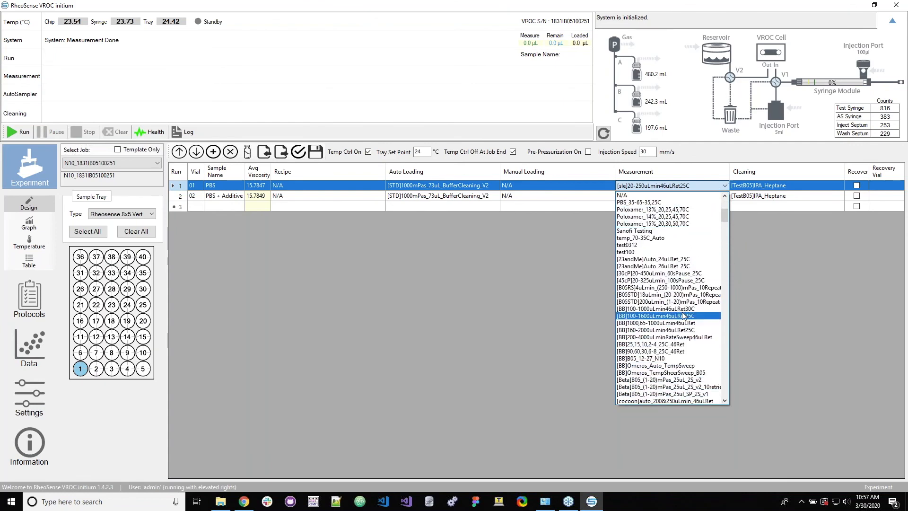
{"action": "scroll", "coordinate": [661, 332], "scroll_direction": "down", "scroll_amount": 3}
{"action": "scroll", "coordinate": [660, 331], "scroll_direction": "down", "scroll_amount": 1}
{"action": "scroll", "coordinate": [672, 284], "scroll_direction": "down", "scroll_amount": 1}
{"action": "scroll", "coordinate": [672, 287], "scroll_direction": "up", "scroll_amount": 2}
{"action": "scroll", "coordinate": [672, 286], "scroll_direction": "down", "scroll_amount": 3}
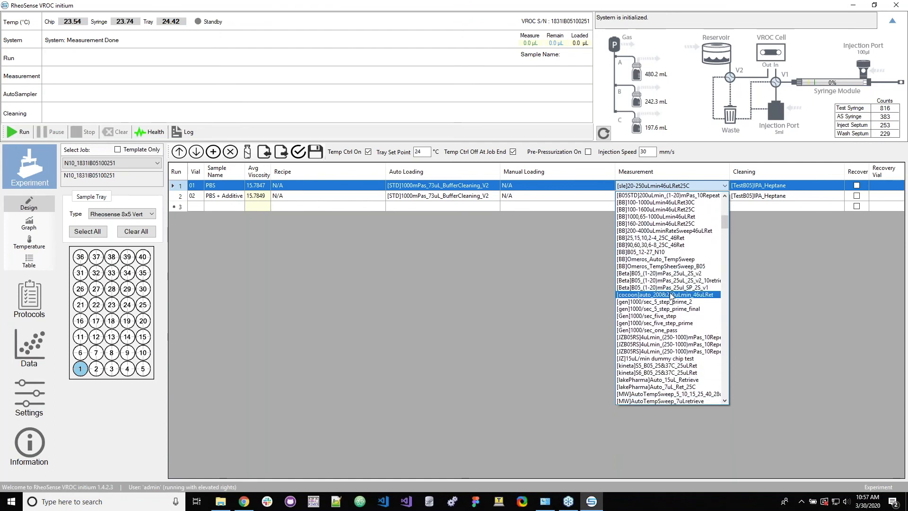
{"action": "scroll", "coordinate": [672, 295], "scroll_direction": "down", "scroll_amount": 4}
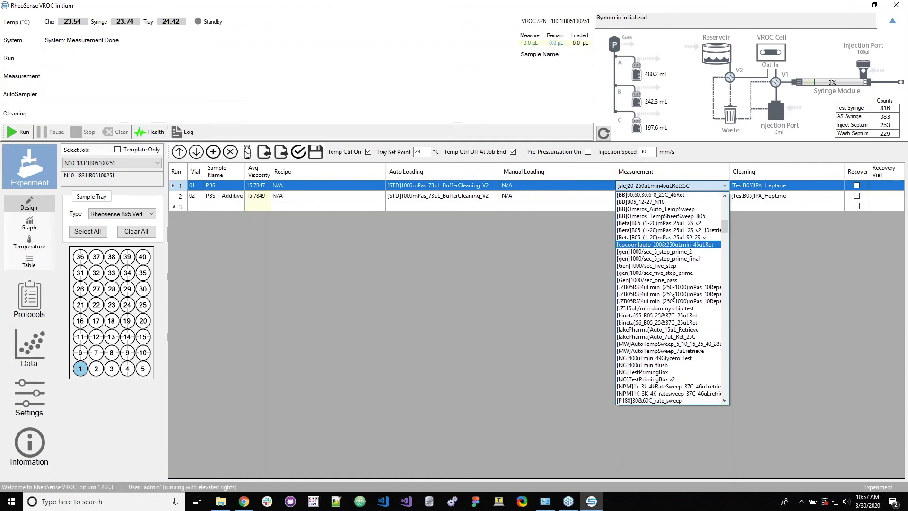
{"action": "scroll", "coordinate": [672, 295], "scroll_direction": "down", "scroll_amount": 8}
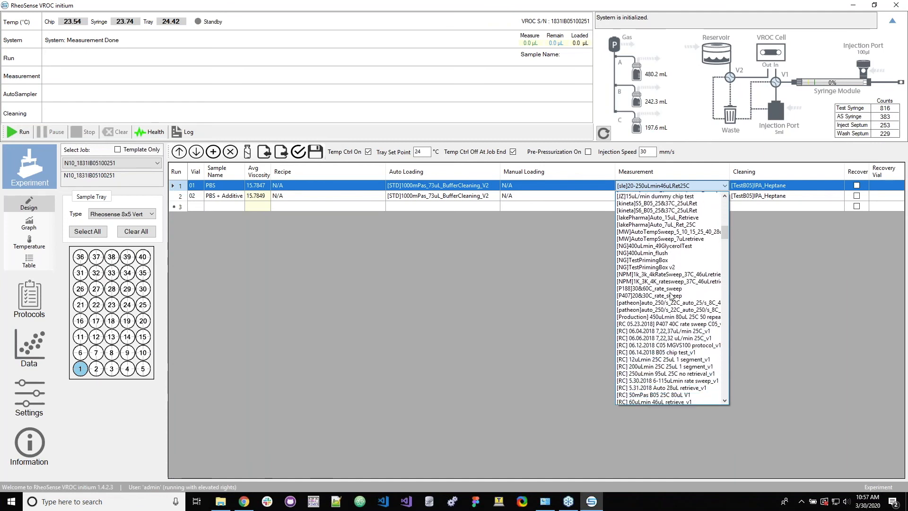
{"action": "scroll", "coordinate": [671, 296], "scroll_direction": "down", "scroll_amount": 8}
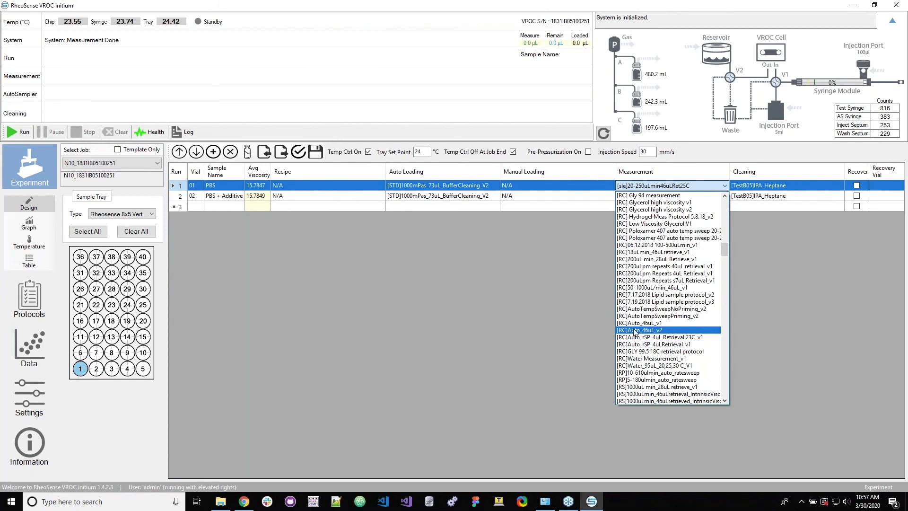
{"action": "left_click", "coordinate": [635, 330]}
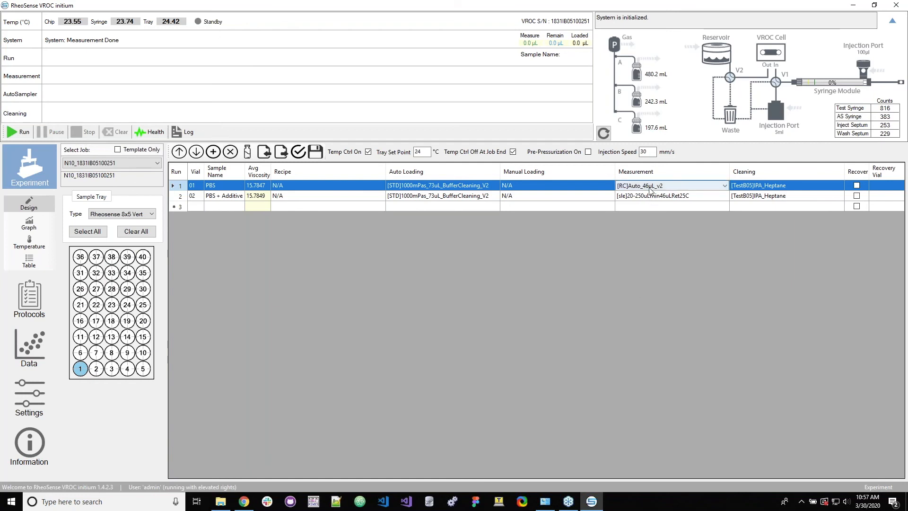
Step: Assign the measurement protocol [RC]Auto_46uL_v2 to run 2 (PBS + Additive)
{"action": "left_click", "coordinate": [711, 196]}
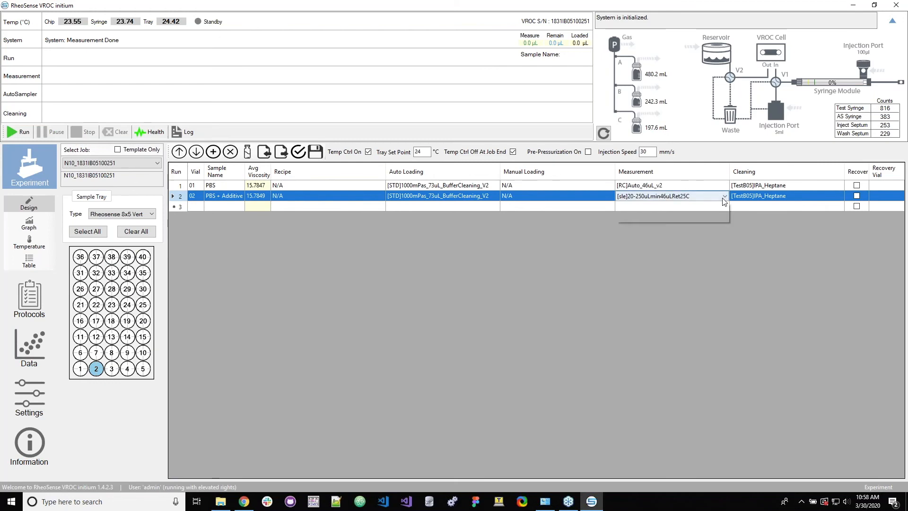
{"action": "left_click", "coordinate": [723, 196]}
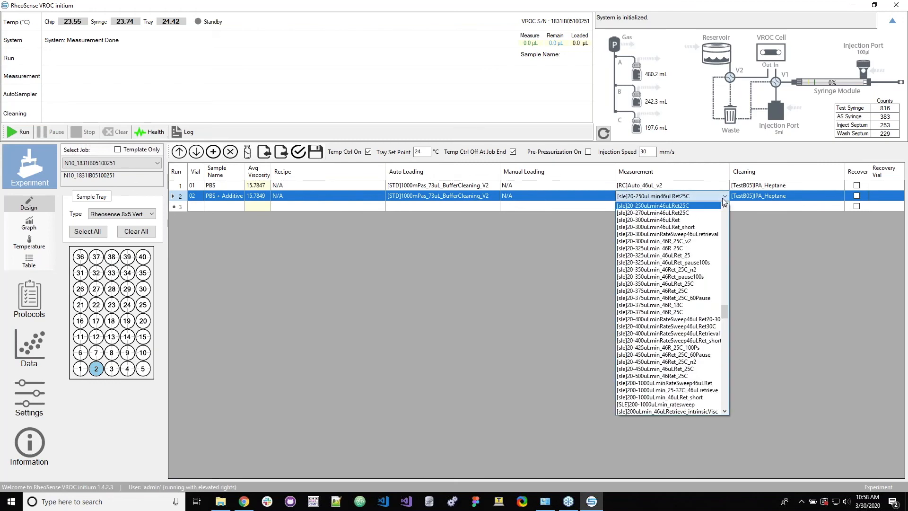
{"action": "left_click_drag", "start_coordinate": [727, 312], "coordinate": [725, 251]}
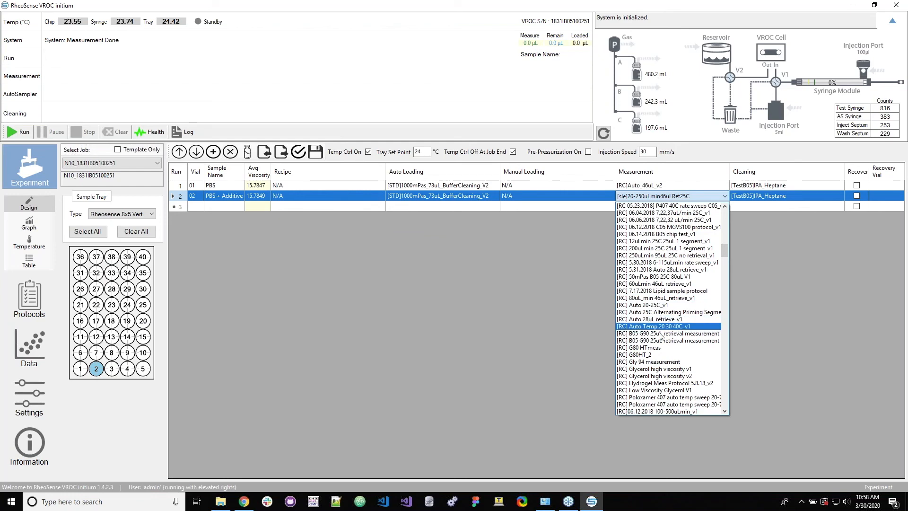
{"action": "scroll", "coordinate": [657, 331], "scroll_direction": "up", "scroll_amount": 5}
{"action": "scroll", "coordinate": [648, 339], "scroll_direction": "down", "scroll_amount": 12}
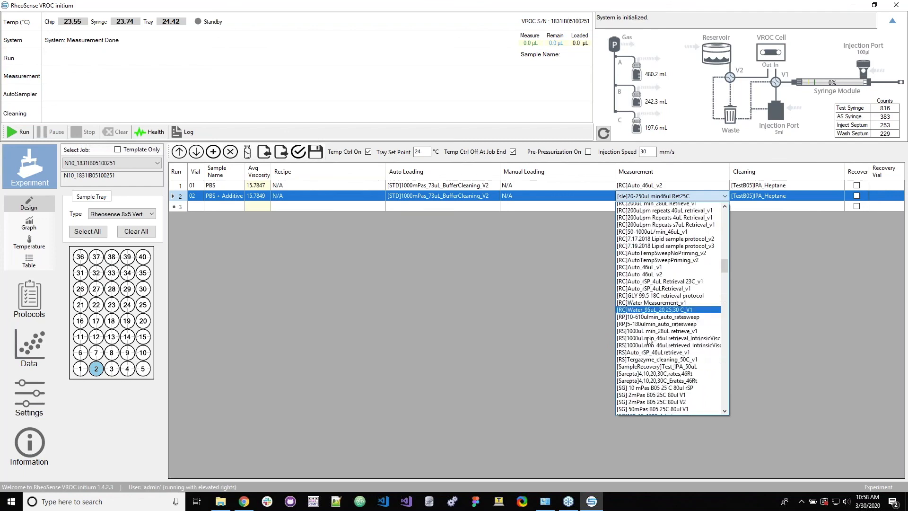
{"action": "scroll", "coordinate": [644, 338], "scroll_direction": "up", "scroll_amount": 3}
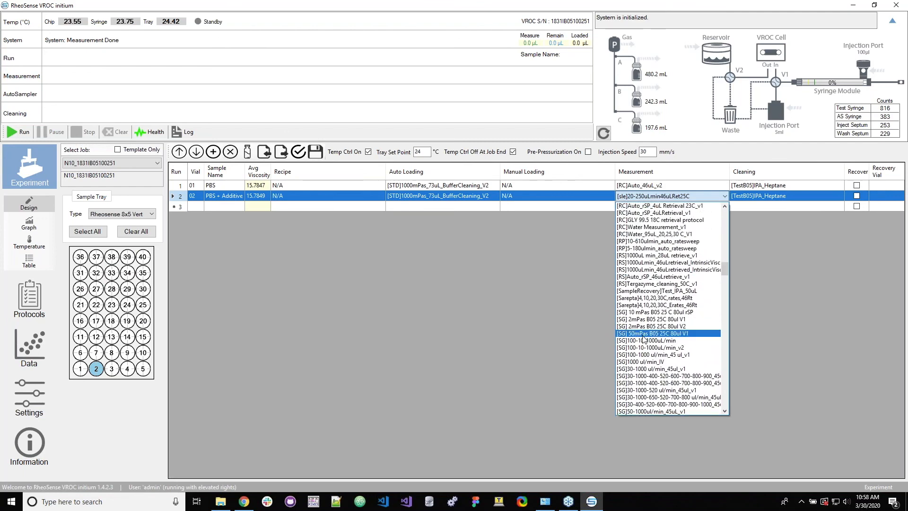
{"action": "scroll", "coordinate": [624, 283], "scroll_direction": "up", "scroll_amount": 2}
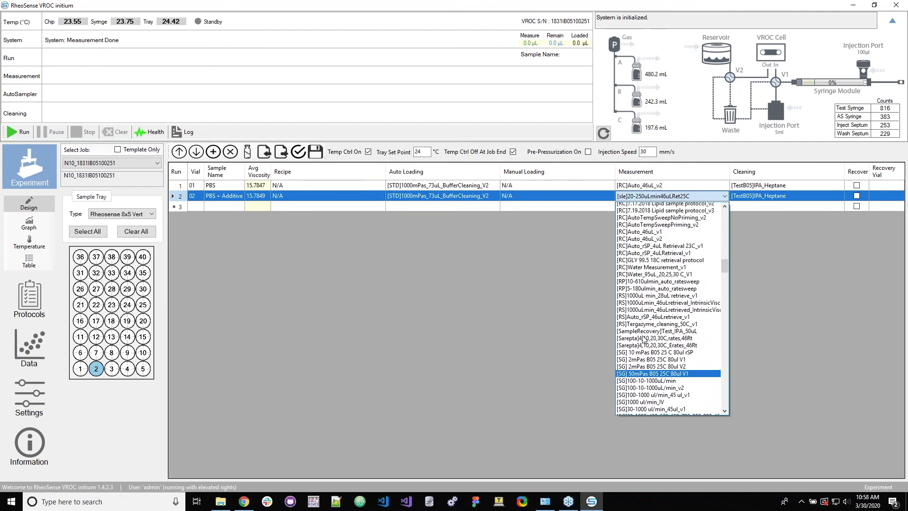
{"action": "left_click", "coordinate": [630, 242]}
Step: Set the cleaning protocol of run 1 (PBS) to [B05RS](0-1000)mPas_BufferCleaning_v2
{"action": "left_click", "coordinate": [807, 186]}
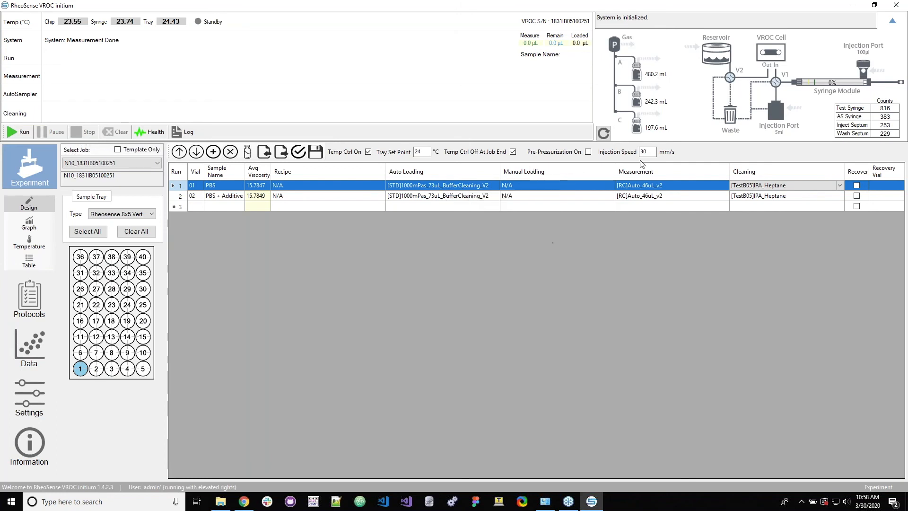
{"action": "left_click", "coordinate": [839, 186]}
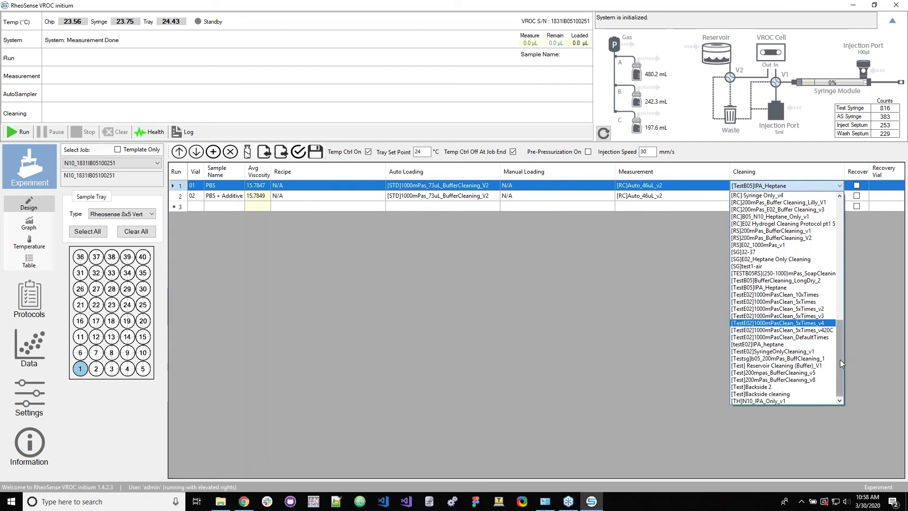
{"action": "scroll", "coordinate": [811, 235], "scroll_direction": "up", "scroll_amount": 15}
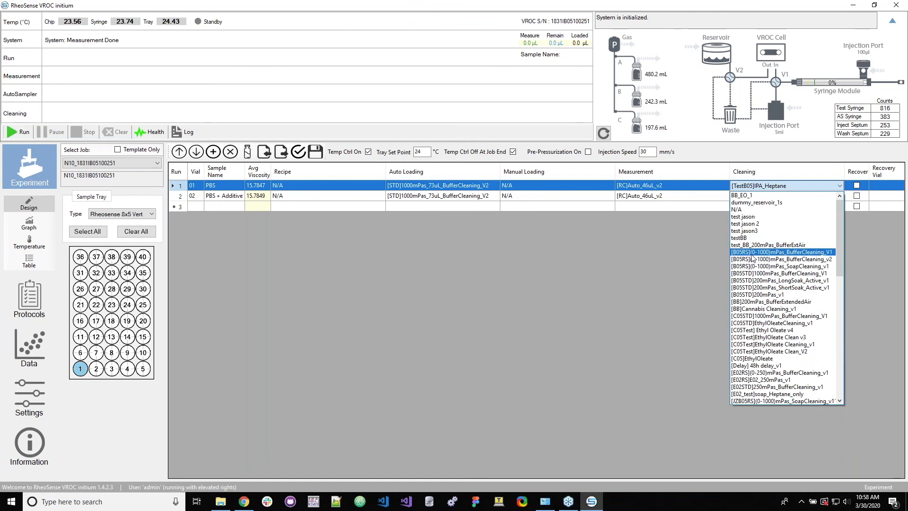
{"action": "left_click", "coordinate": [749, 260]}
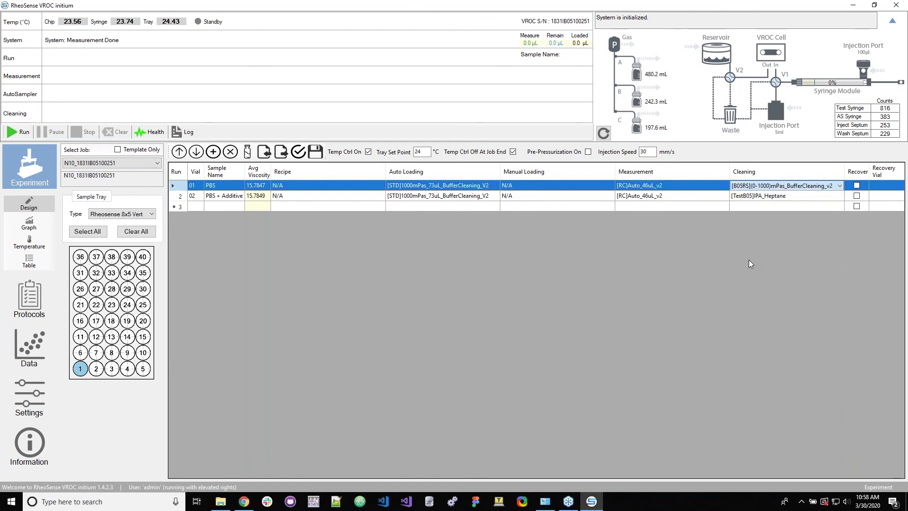
Step: Assign the cleaning protocol [B05RS](0-1000)mPas_BufferCleaning_v2 to run 2 (PBS + Additive)
{"action": "left_click", "coordinate": [836, 202]}
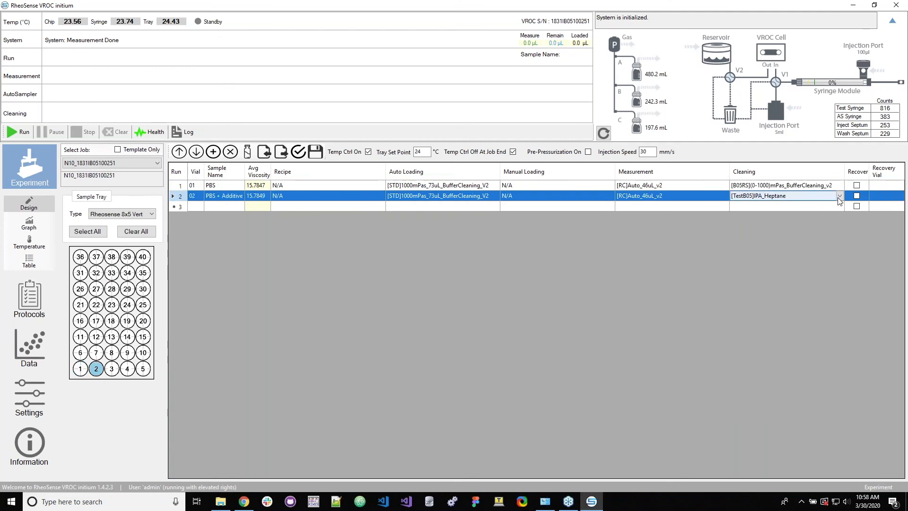
{"action": "left_click", "coordinate": [839, 199]}
{"action": "left_click_drag", "start_coordinate": [841, 341], "coordinate": [835, 214]}
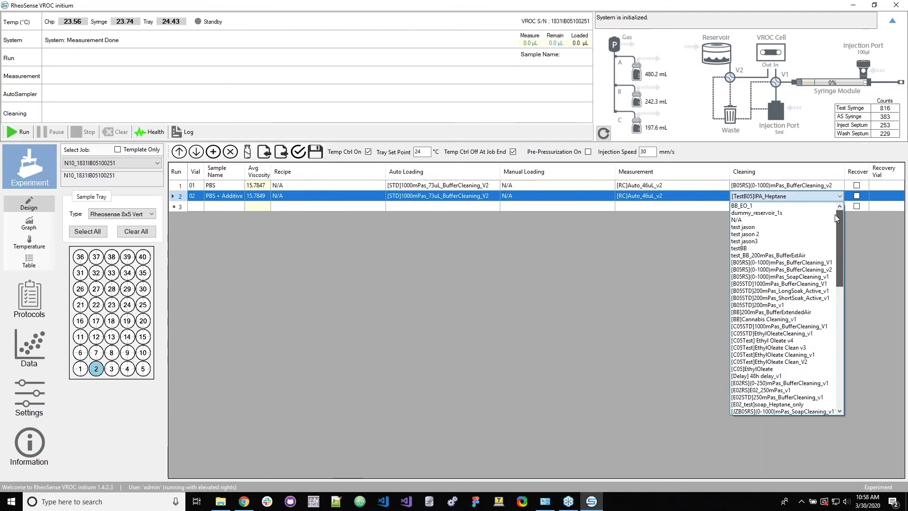
{"action": "left_click", "coordinate": [803, 270]}
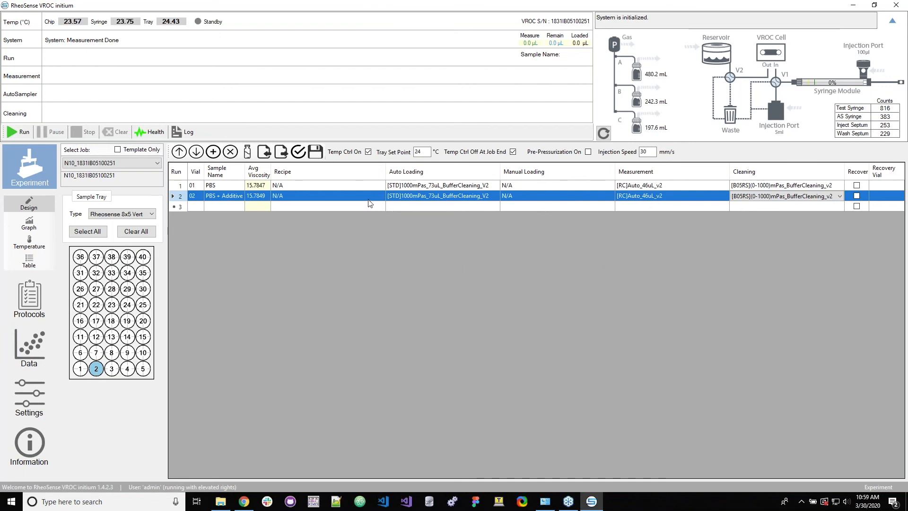
Step: Turn on pre-pressurization for the job and check the tray temperature set point without changing it
{"action": "left_click", "coordinate": [587, 152]}
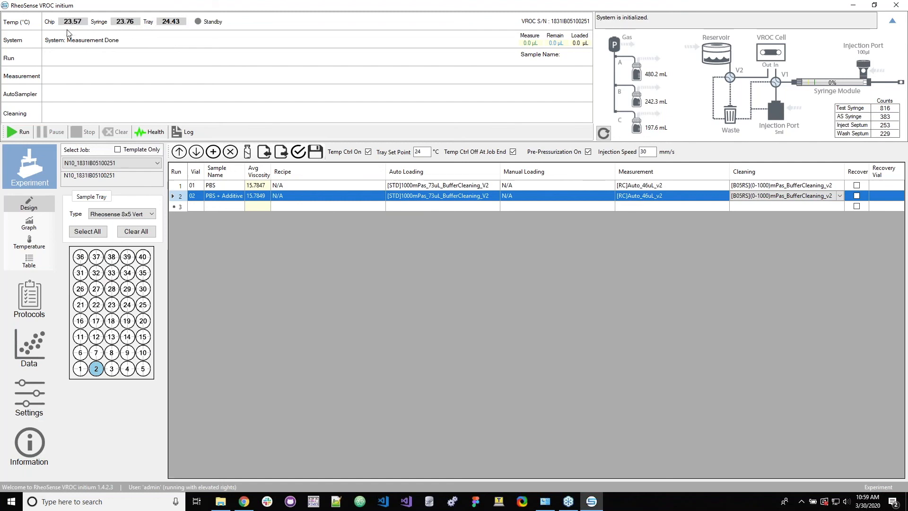
{"action": "double_click", "coordinate": [418, 152]}
{"action": "left_click", "coordinate": [391, 257]}
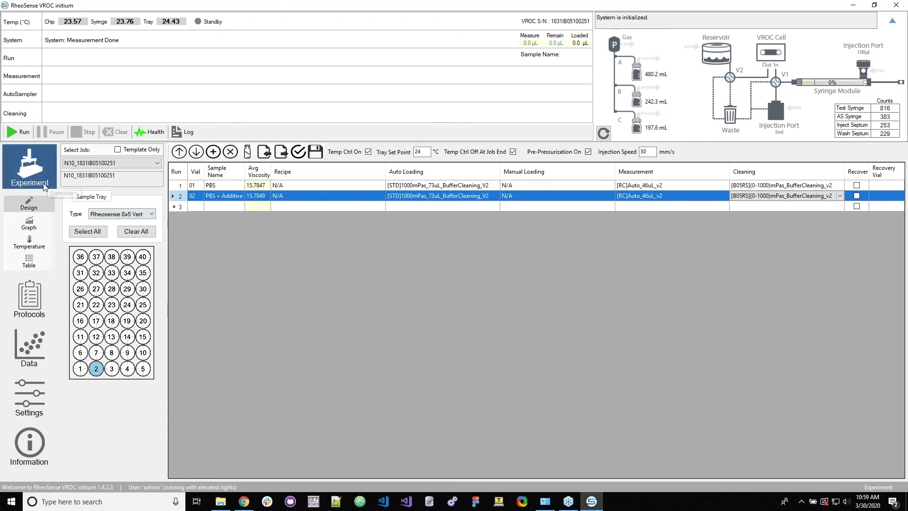
Step: Save the job for running as "Initium Demonstration", with the description "Initium Demonstration" and "05_251" on a second line
{"action": "left_click", "coordinate": [11, 133]}
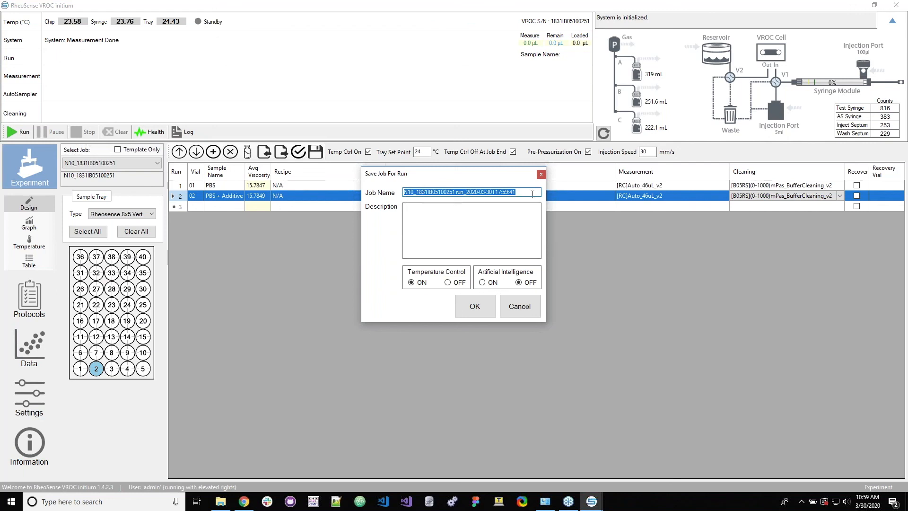
{"action": "key", "text": "BackSpace"}
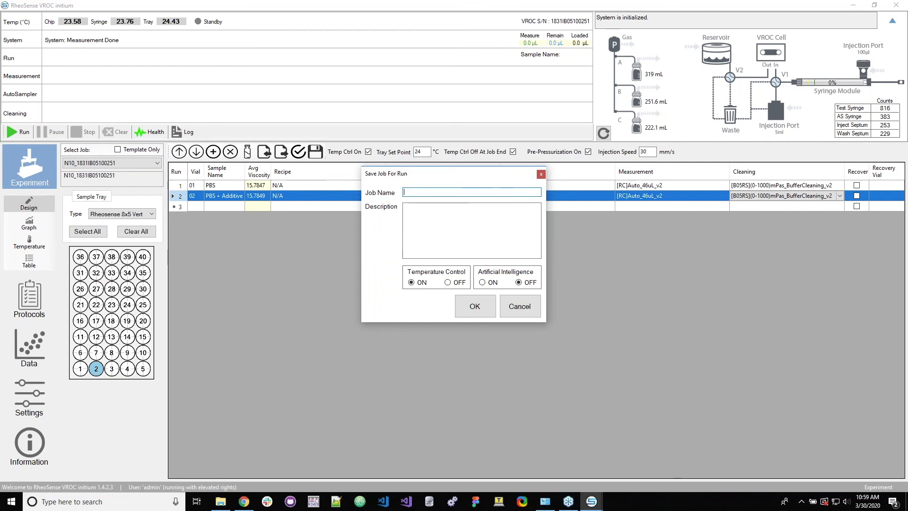
{"action": "type", "text": "Initi"}
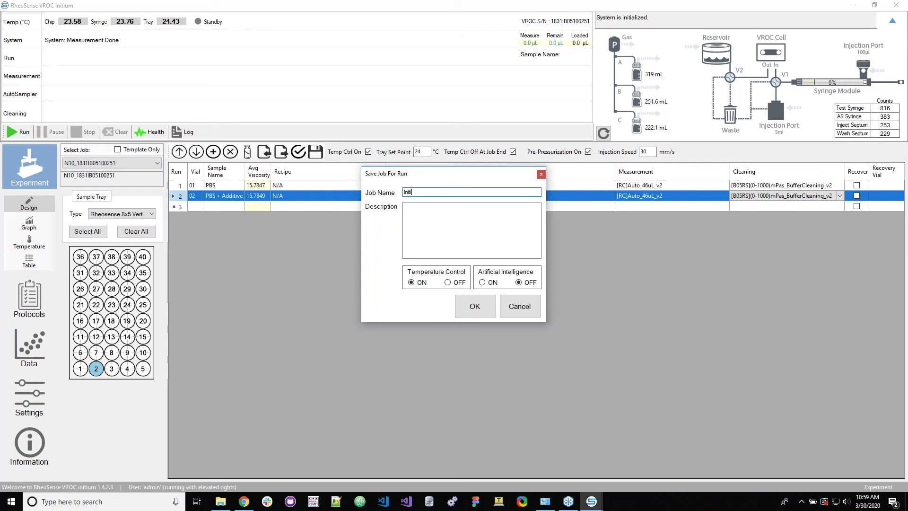
{"action": "type", "text": "um Demonstration"}
{"action": "left_click", "coordinate": [486, 219]}
{"action": "type", "text": "Initium Demonstration"}
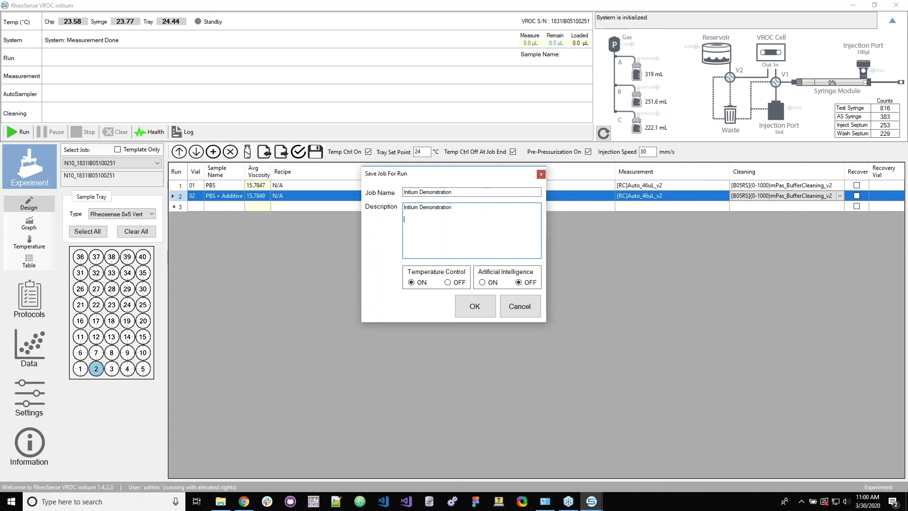
{"action": "type", "text": "05_251"}
{"action": "left_click", "coordinate": [475, 310]}
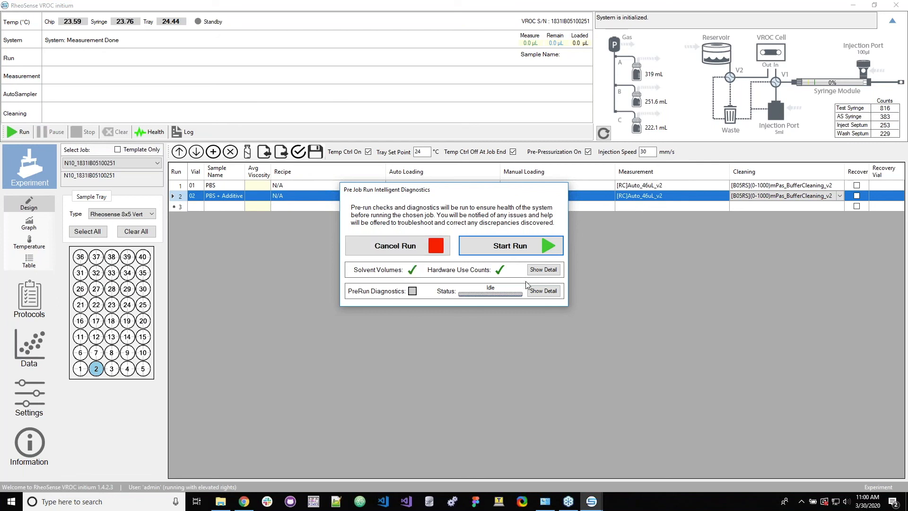
Step: Review the solvent volume and hardware use details, expand the pre-run diagnostics list, and start the run
{"action": "left_click", "coordinate": [543, 270]}
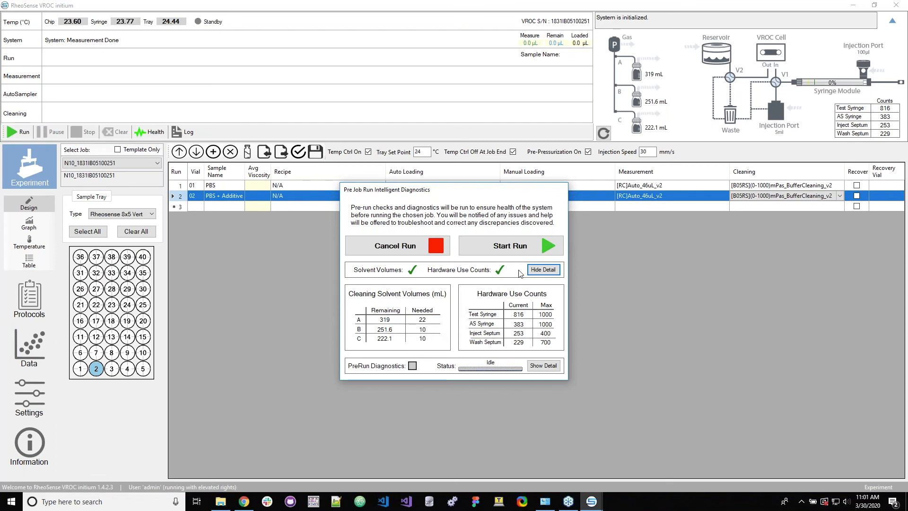
{"action": "left_click", "coordinate": [536, 272]}
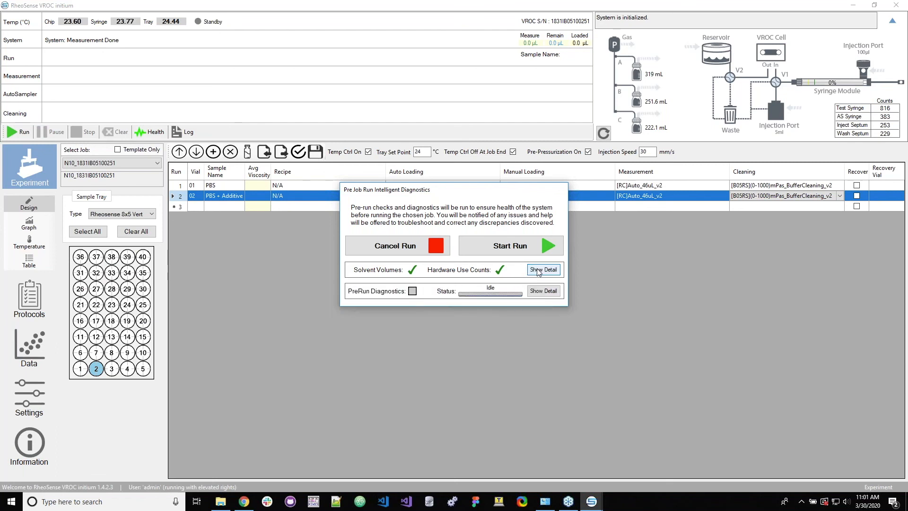
{"action": "left_click", "coordinate": [539, 290]}
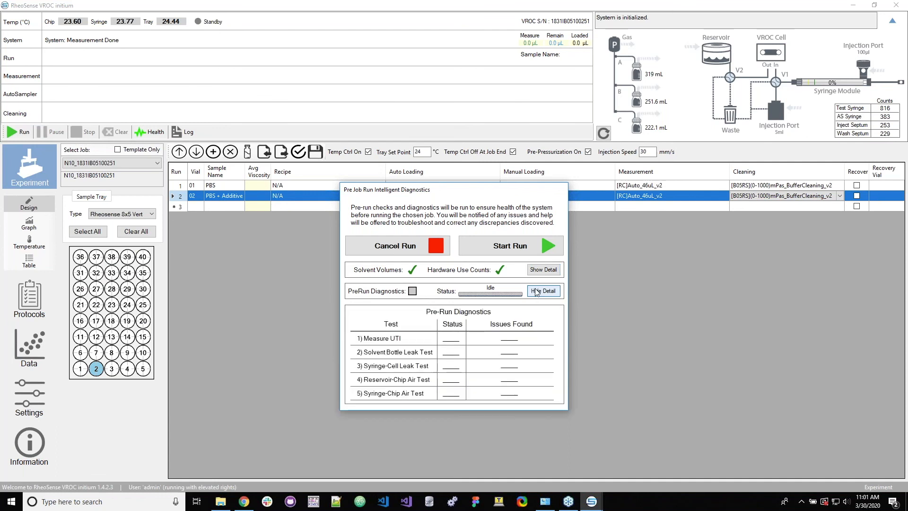
{"action": "left_click", "coordinate": [512, 245]}
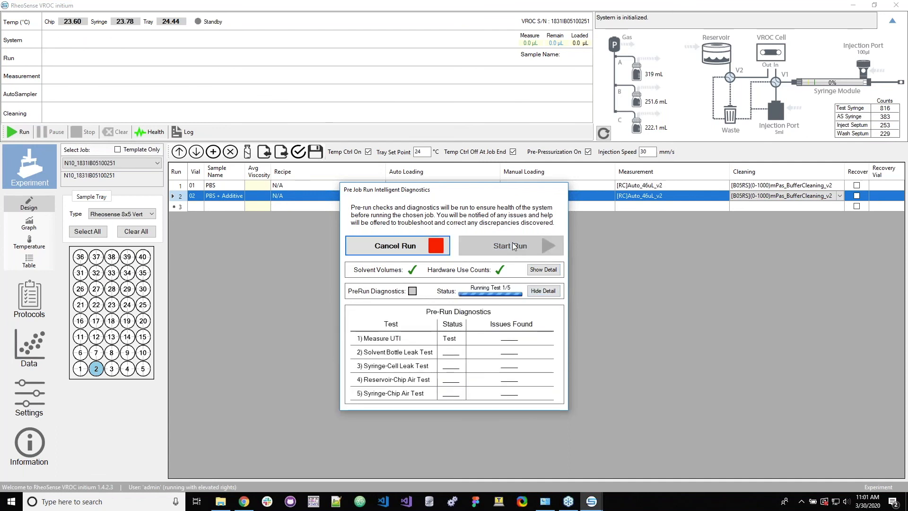